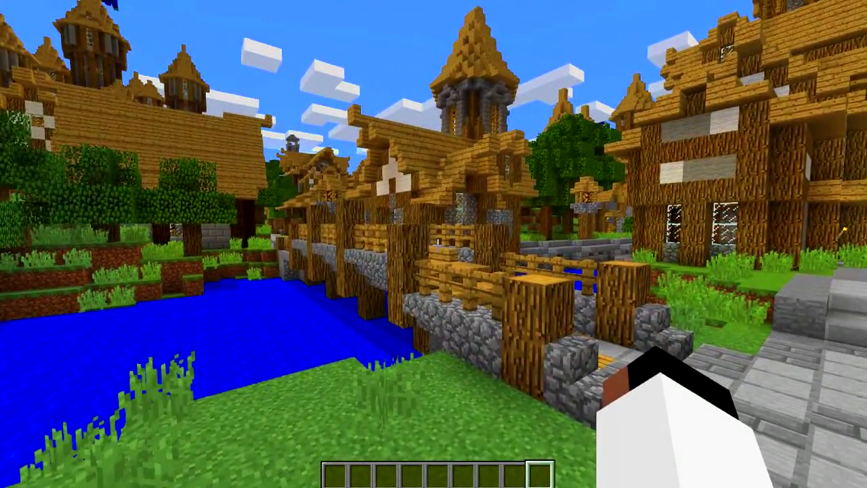
Frame the village bridge and the surrounding houses with the interface hidden and capture a screenshot.
key(s)
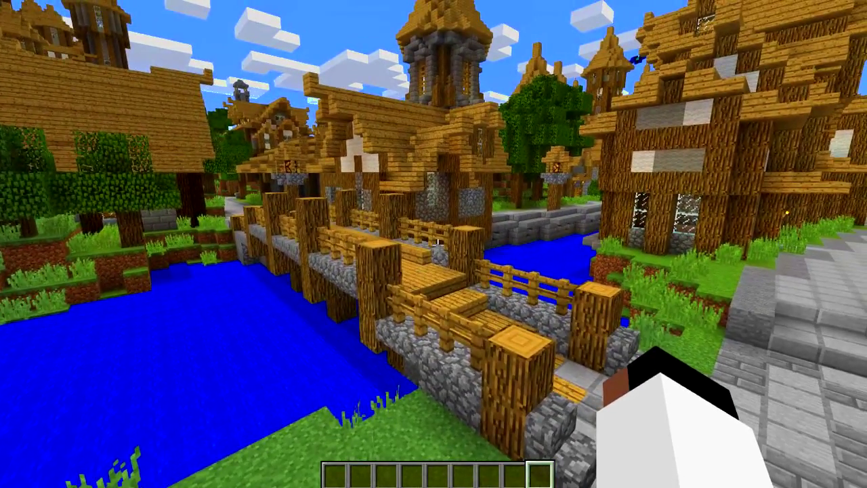
key(shift)
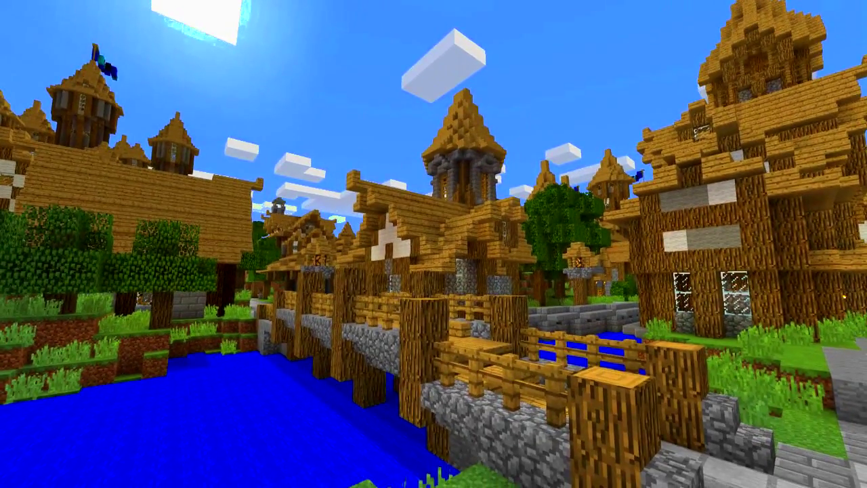
key(F2)
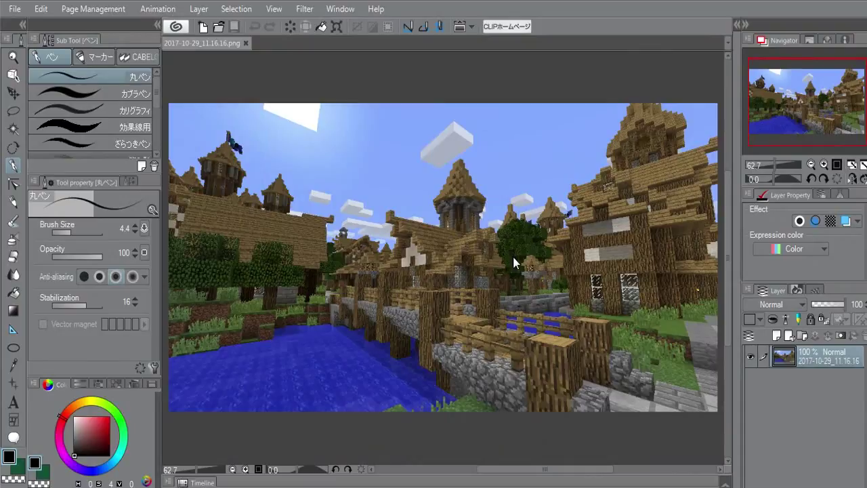
Test the round pen at size 4.4 with a looping stroke in the sky and undo it.
scroll(516, 233, up, 8)
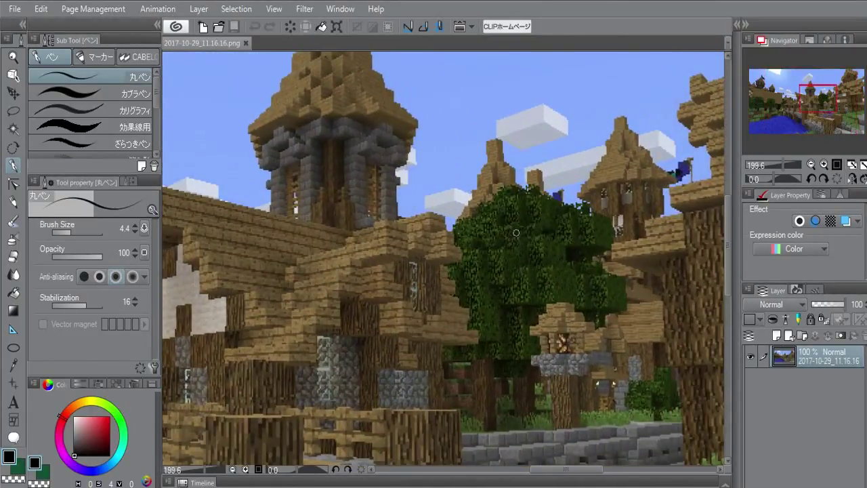
drag(516, 232, 516, 292)
drag(449, 144, 561, 80)
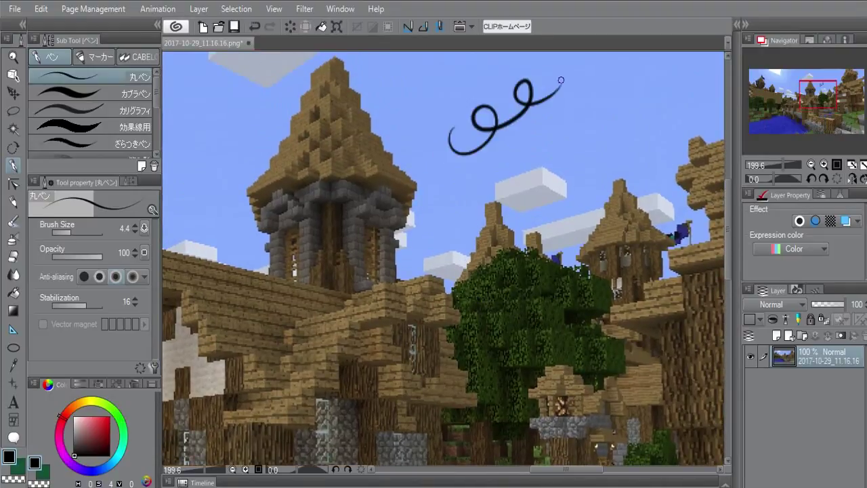
key(ctrl+z)
Raise the image resolution to 350, scaling the picture to 6640 x 3432 px.
scroll(535, 155, down, 5)
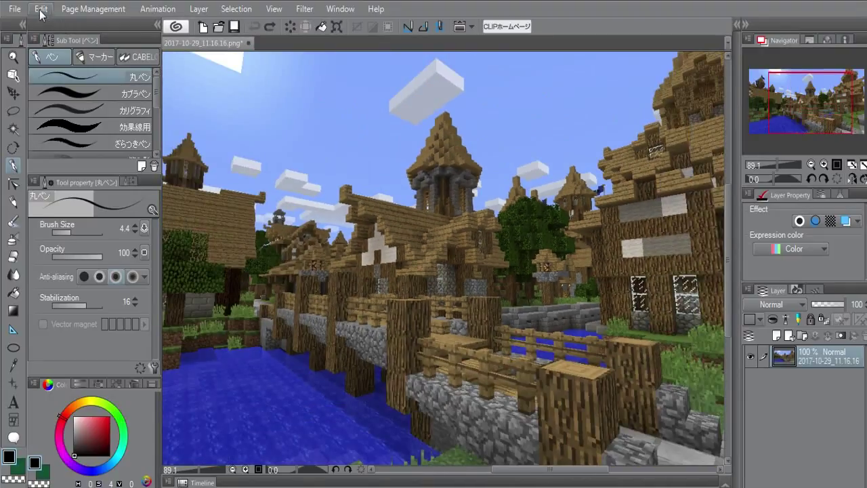
click(41, 10)
click(91, 302)
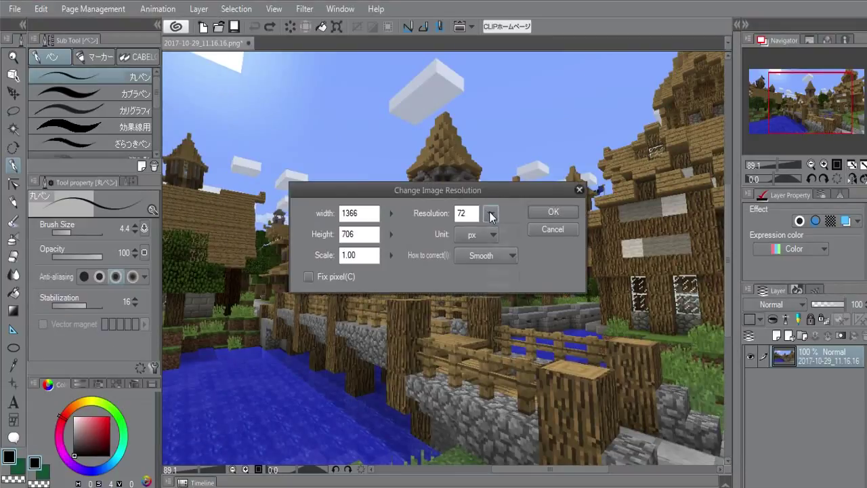
click(490, 215)
click(499, 271)
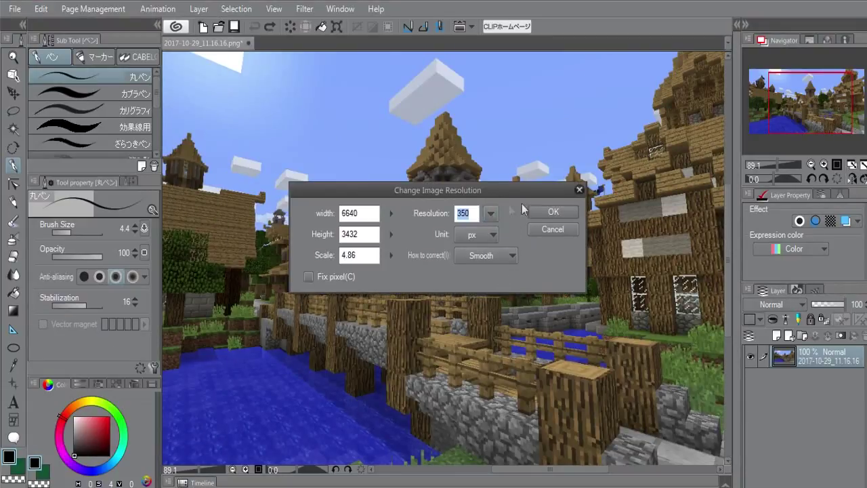
click(559, 210)
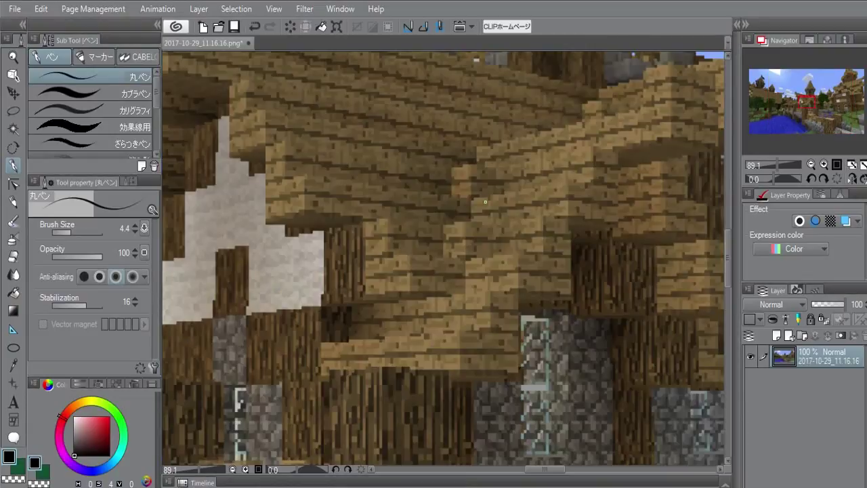
Test the same pen on the enlarged picture with a three-loop stroke beside the tower and undo it.
scroll(485, 201, down, 6)
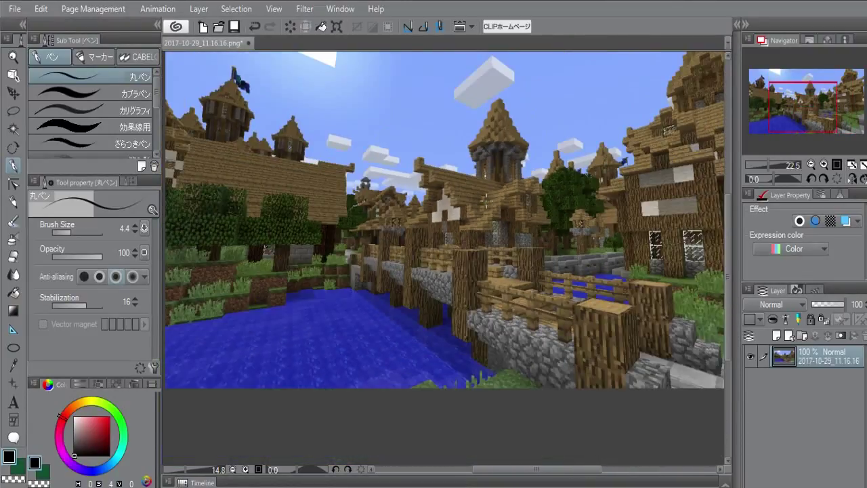
scroll(486, 201, up, 2)
scroll(528, 151, up, 7)
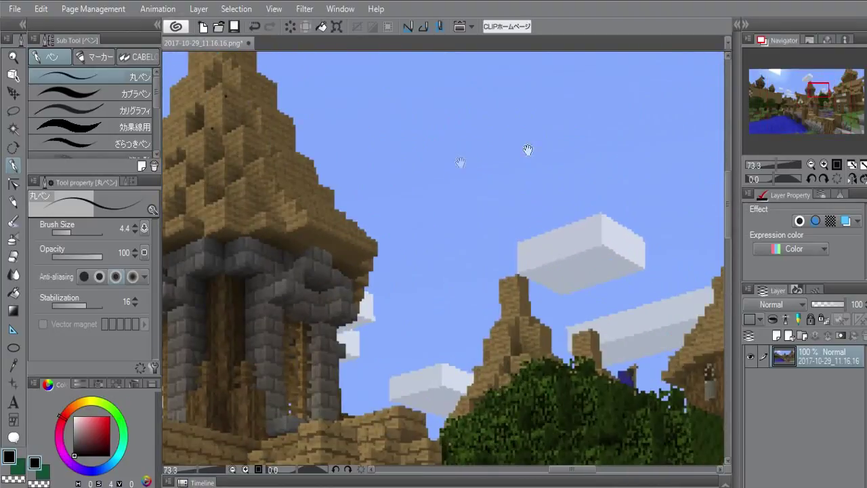
drag(460, 163, 443, 203)
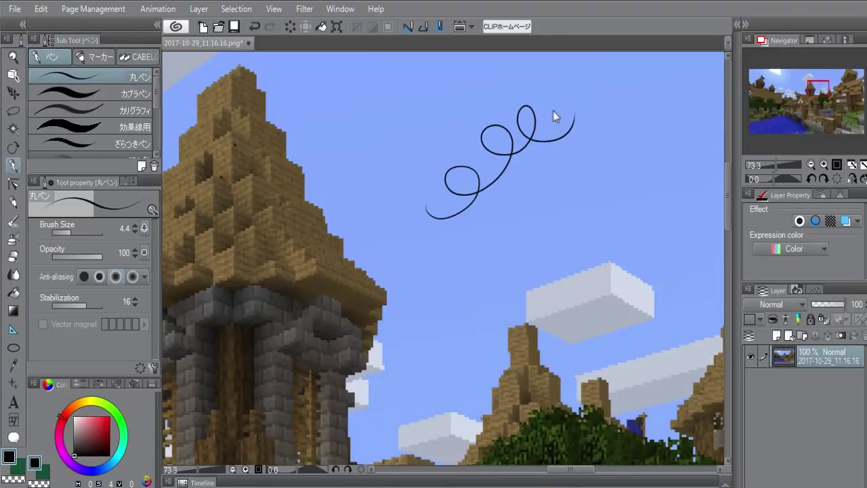
key(ctrl+z)
Examine the picture's composition around the tower, the bridge and the neighbouring houses.
scroll(494, 190, down, 2)
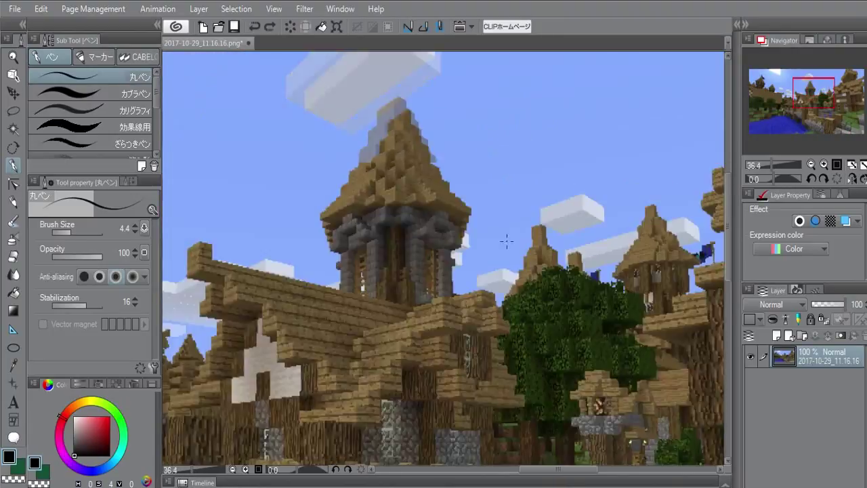
scroll(507, 241, down, 2)
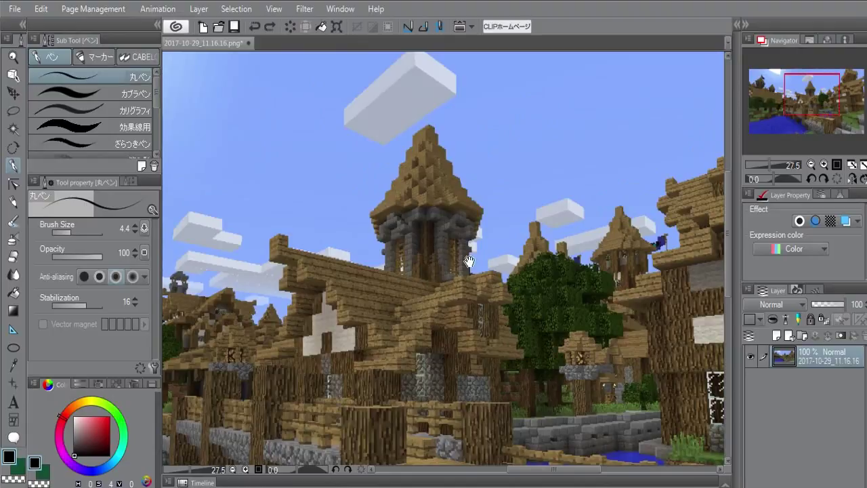
drag(469, 261, 498, 145)
drag(480, 298, 355, 215)
drag(500, 269, 399, 266)
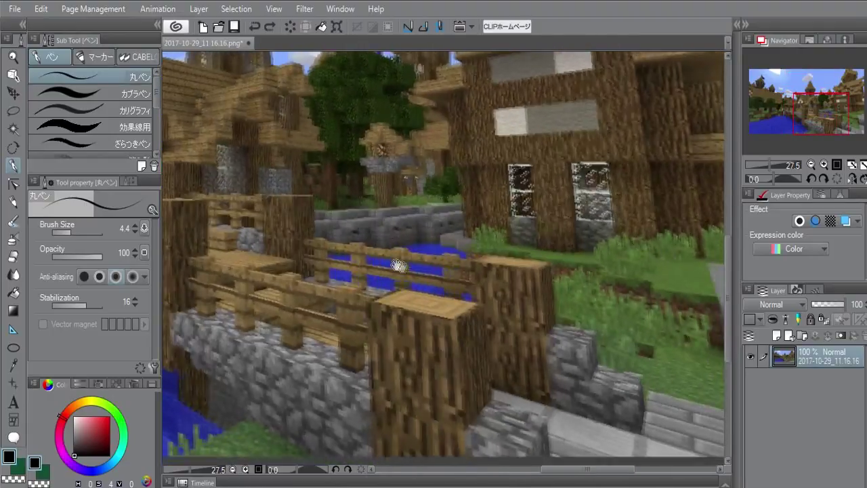
scroll(398, 266, down, 4)
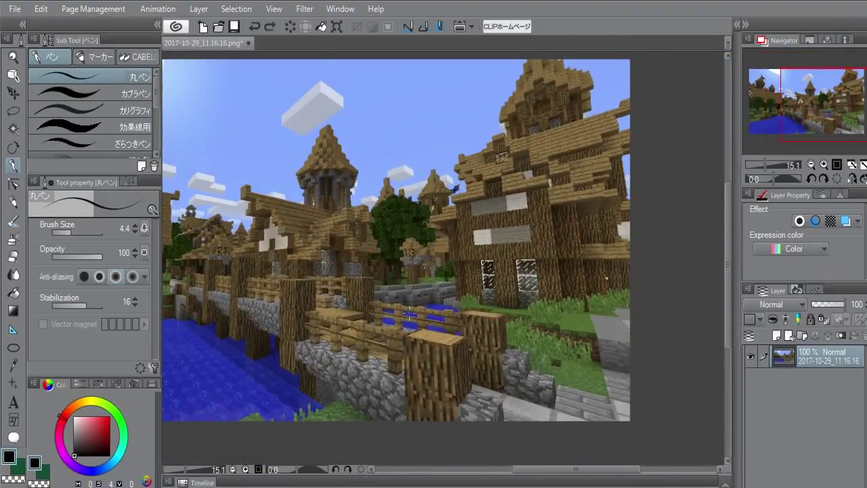
scroll(409, 314, up, 1)
drag(426, 243, 588, 211)
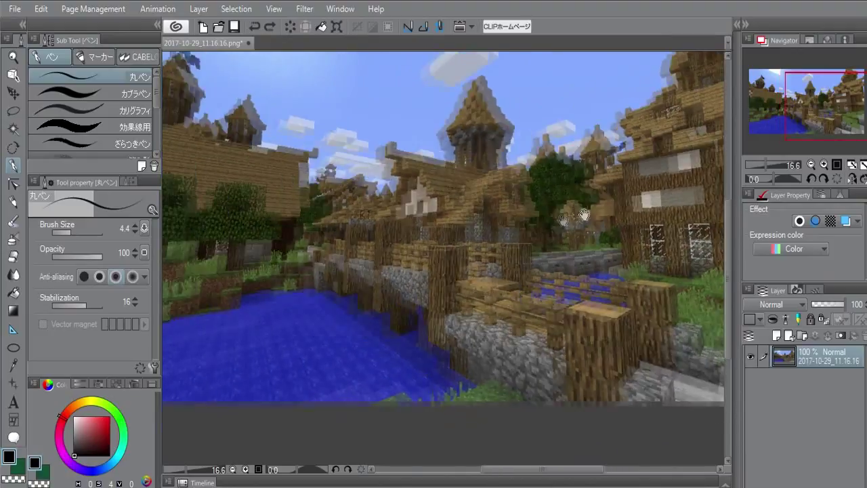
drag(524, 288, 530, 260)
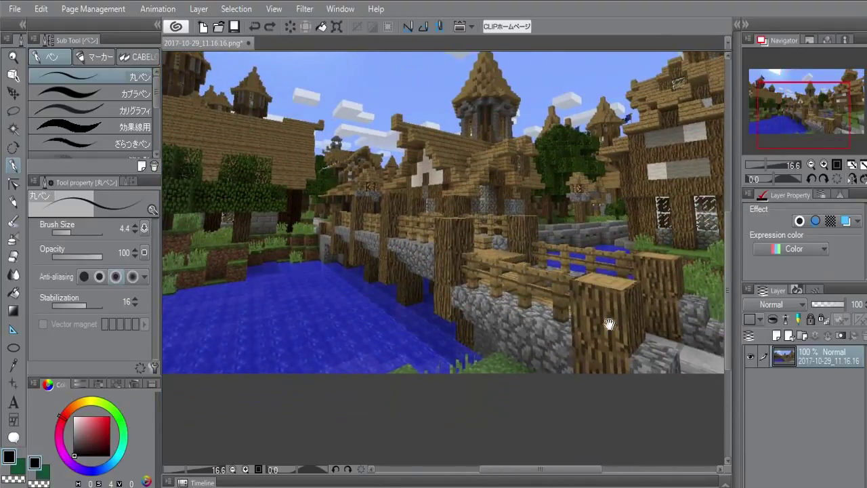
scroll(414, 264, up, 2)
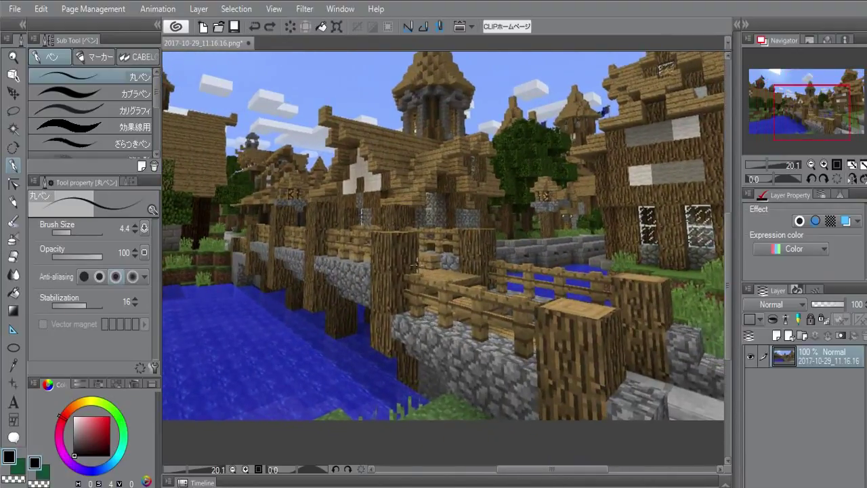
scroll(414, 266, up, 2)
drag(503, 296, 465, 312)
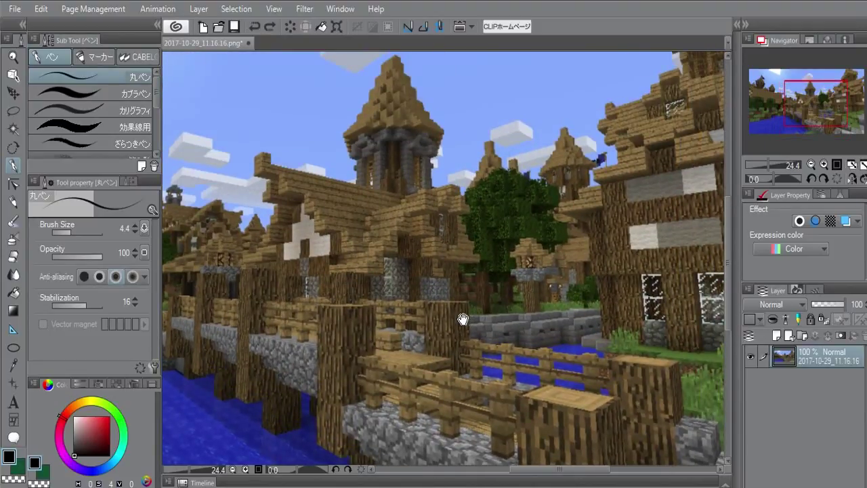
scroll(467, 201, down, 1)
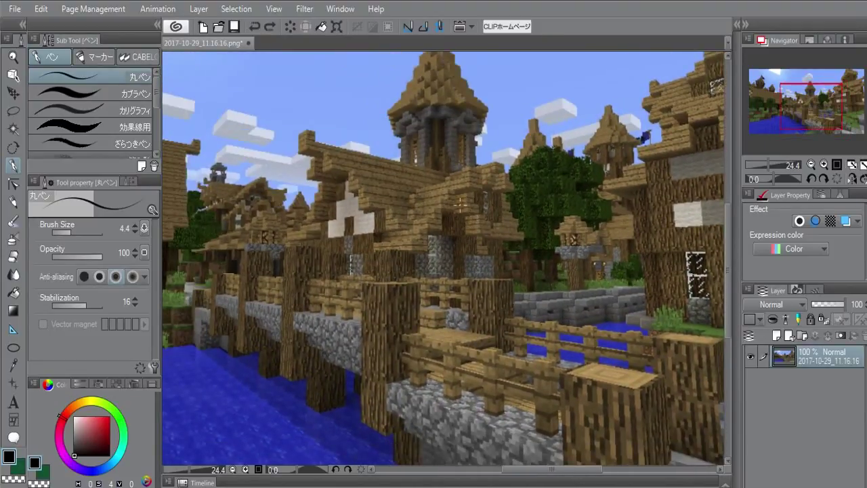
scroll(461, 203, down, 3)
scroll(460, 205, up, 1)
drag(481, 256, 480, 280)
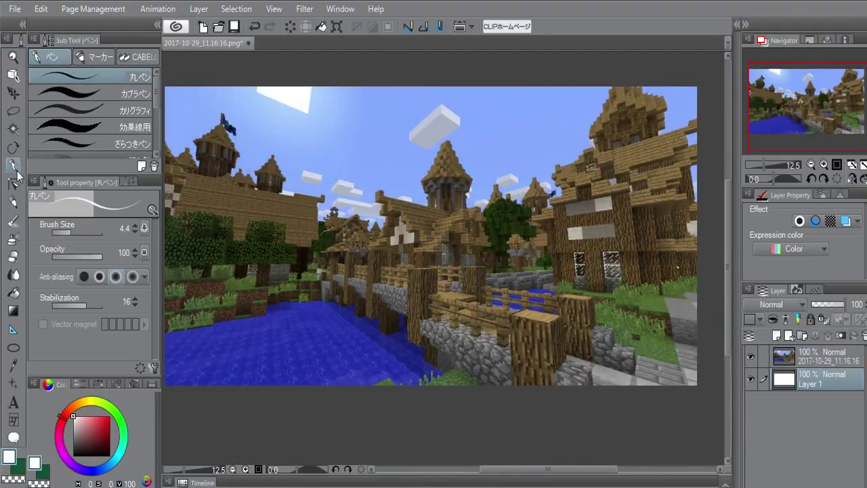
Make a nearly square rectangular selection around the tower, tree and bridge, shifted slightly towards the house on the right.
click(13, 111)
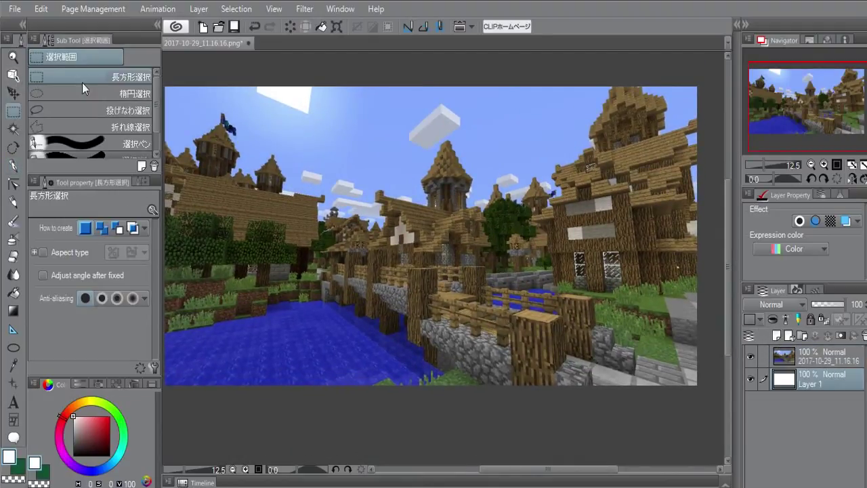
scroll(474, 204, up, 2)
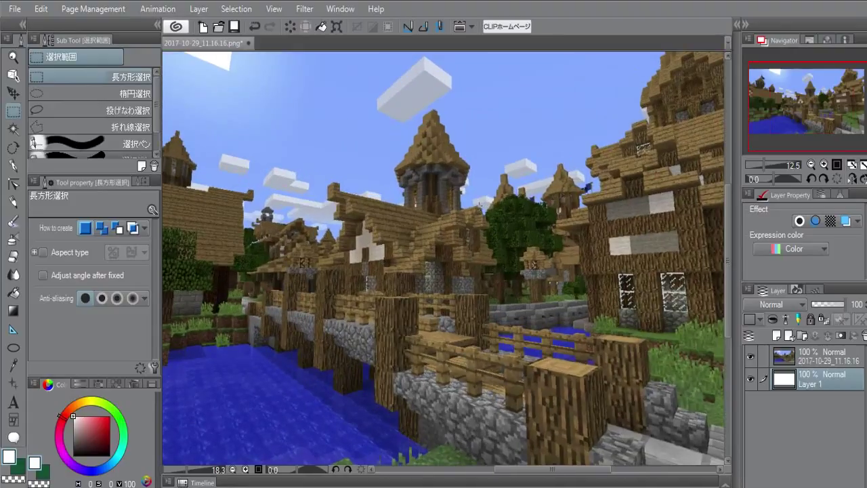
drag(480, 207, 479, 245)
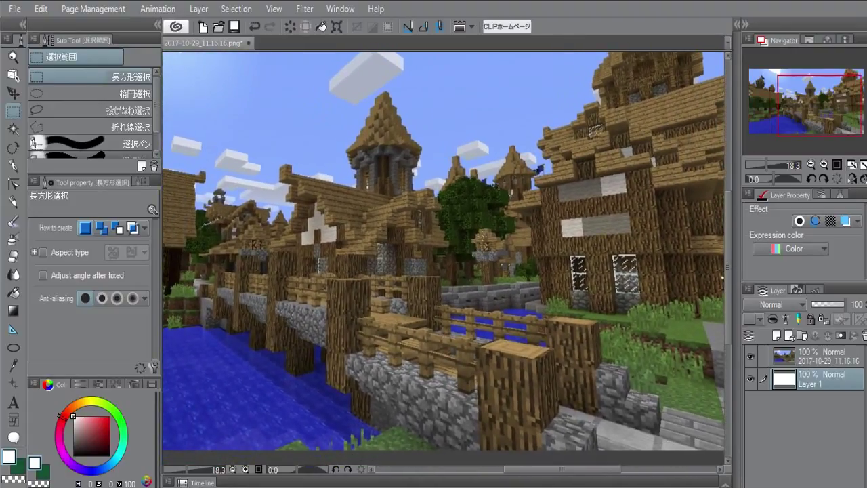
scroll(479, 246, down, 1)
drag(262, 68, 663, 423)
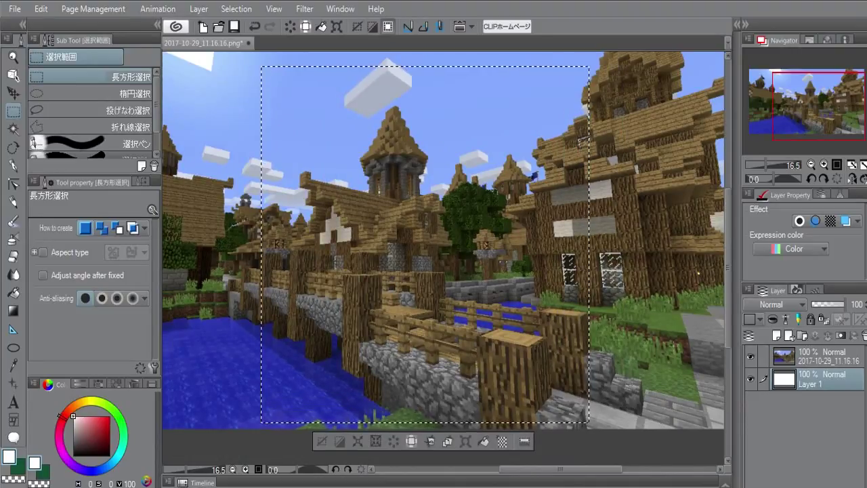
drag(467, 231, 486, 224)
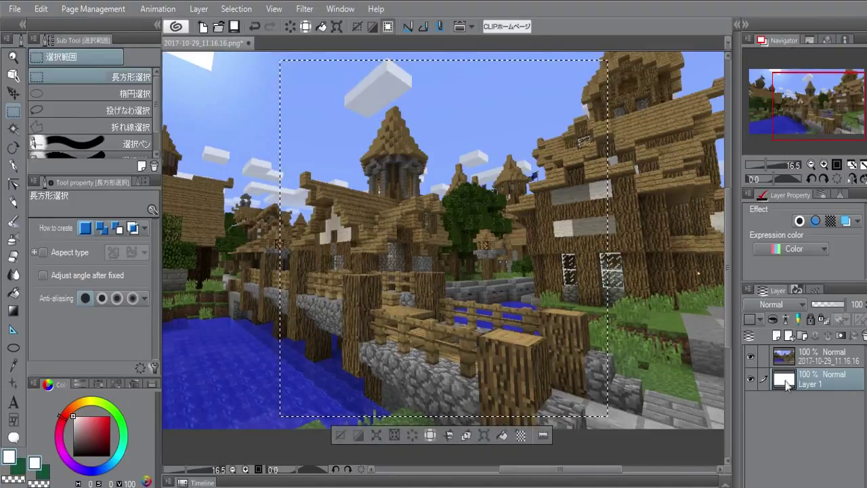
Cut the selected area out of the screenshot layer, paste it as its own layer and hide the original.
click(794, 363)
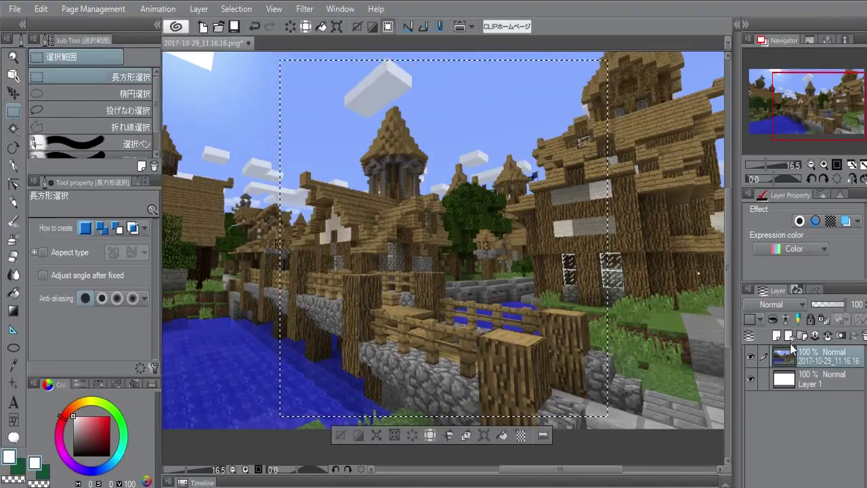
key(ctrl+x)
key(ctrl+v)
click(756, 378)
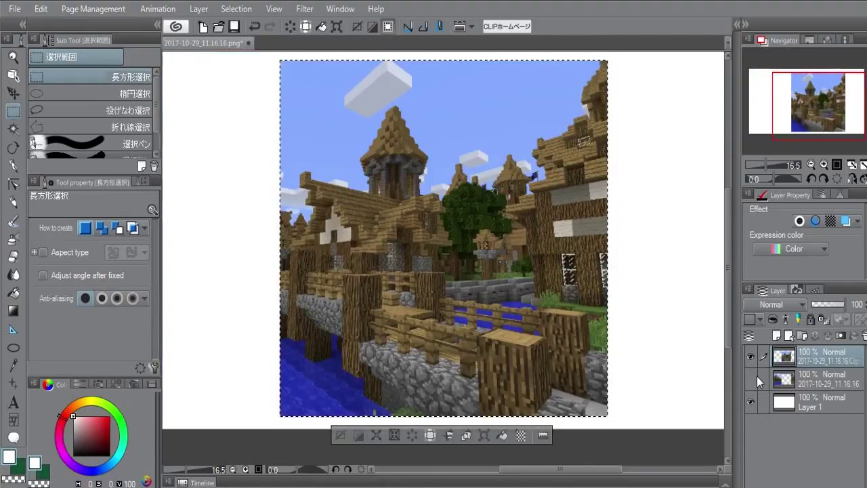
key(ctrl+d)
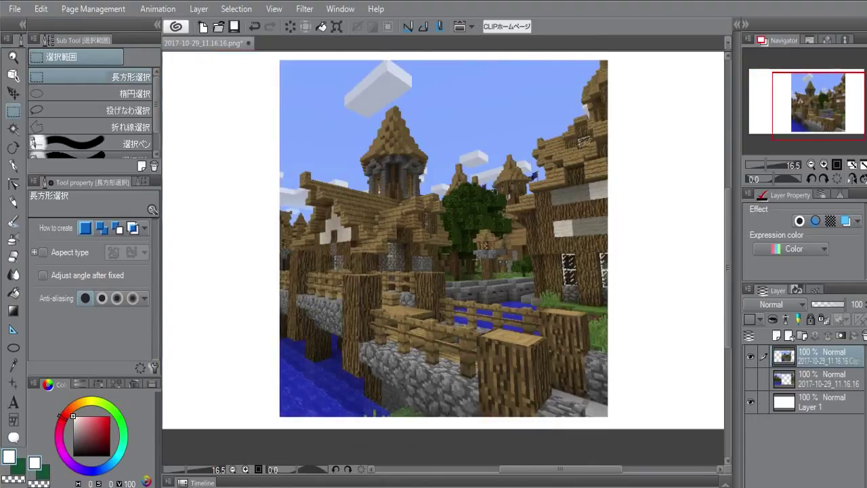
Delete the layer holding the leftover outer part of the screenshot and make the pasted copy the active layer.
scroll(448, 185, up, 1)
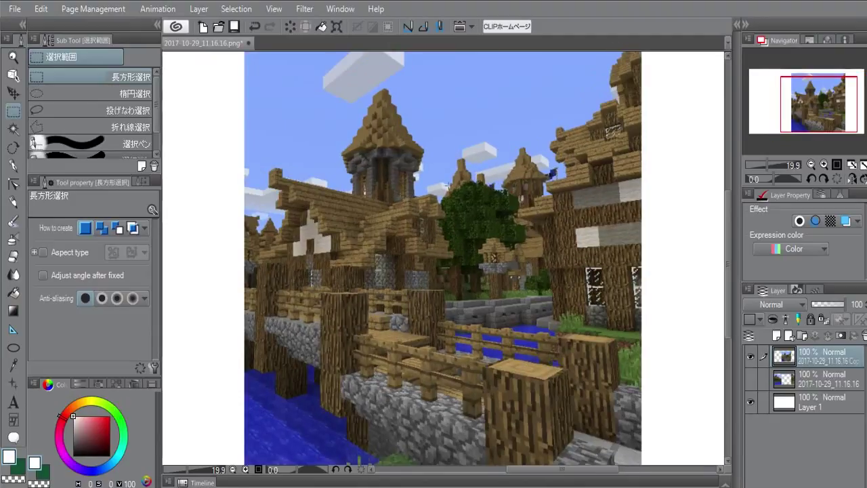
click(818, 386)
click(754, 378)
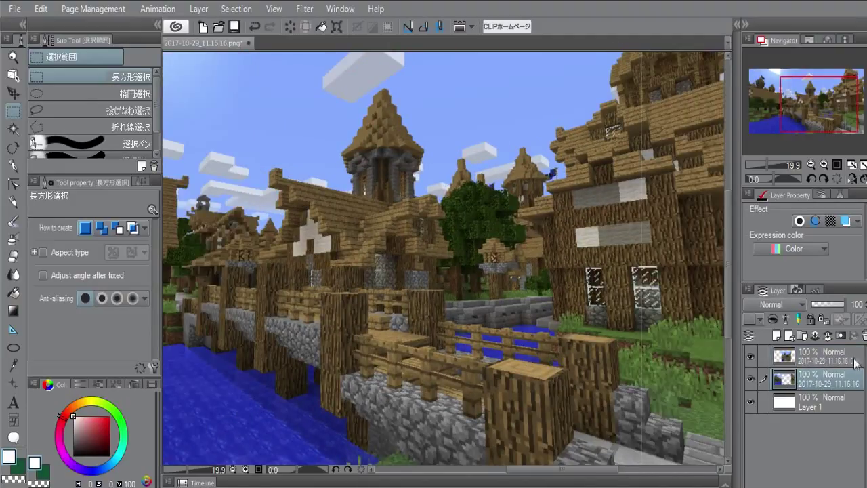
click(865, 336)
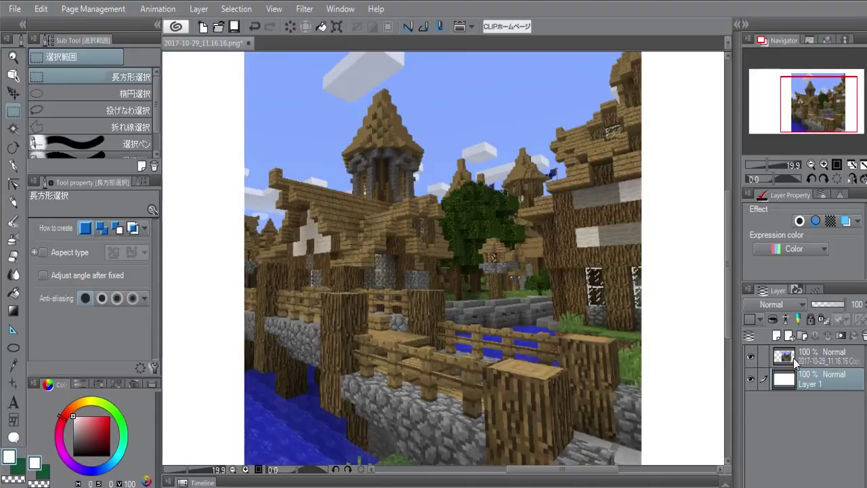
click(796, 362)
scroll(430, 203, up, 2)
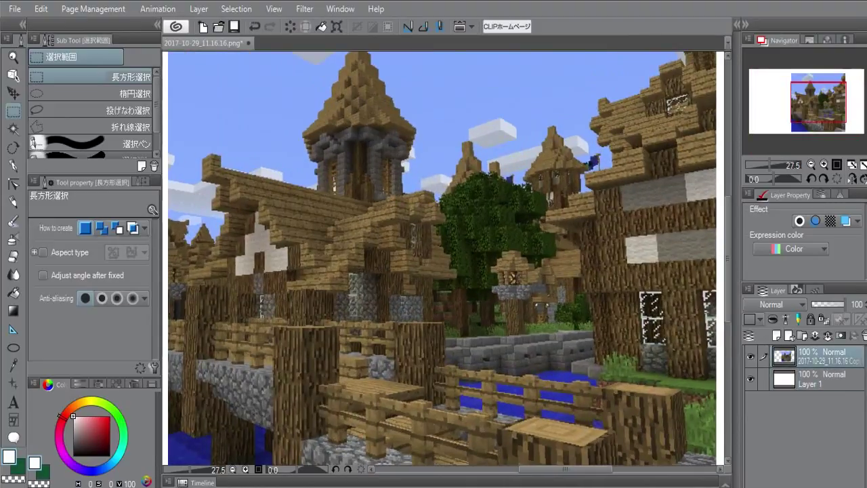
scroll(425, 202, up, 2)
scroll(424, 202, down, 4)
scroll(425, 202, up, 1)
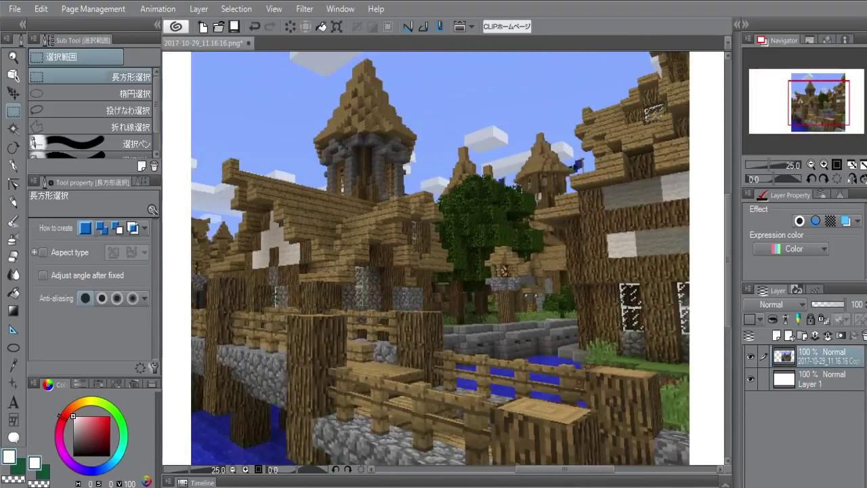
Lower the screenshot layer's opacity to 60% and add a new empty layer above it.
drag(843, 305, 833, 306)
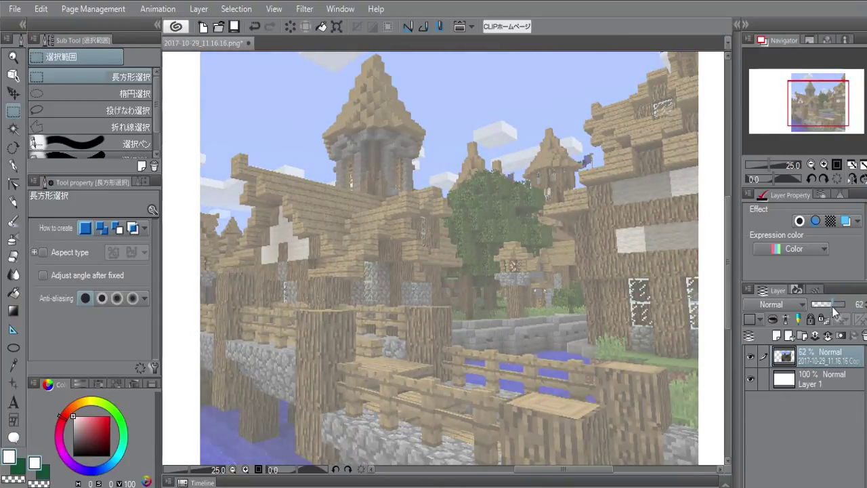
click(777, 335)
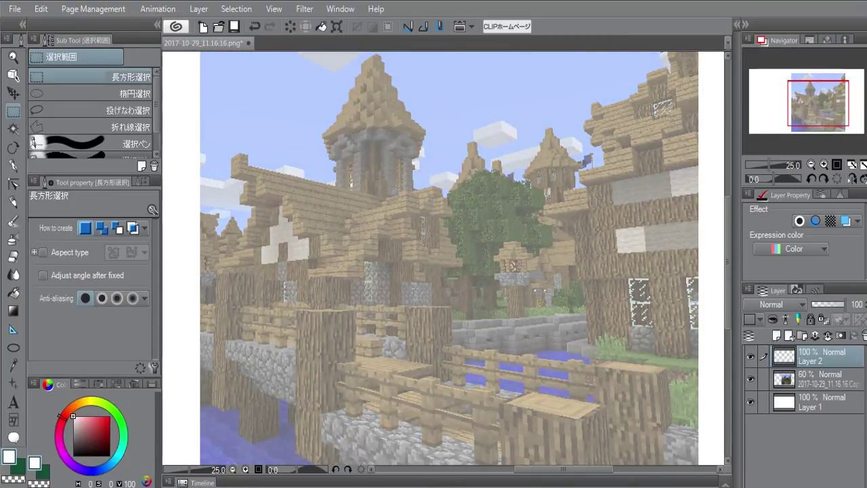
Set up the round pen in black with brush size 10 for tracing the large wooden post in the foreground.
scroll(433, 157, down, 1)
drag(466, 352, 454, 273)
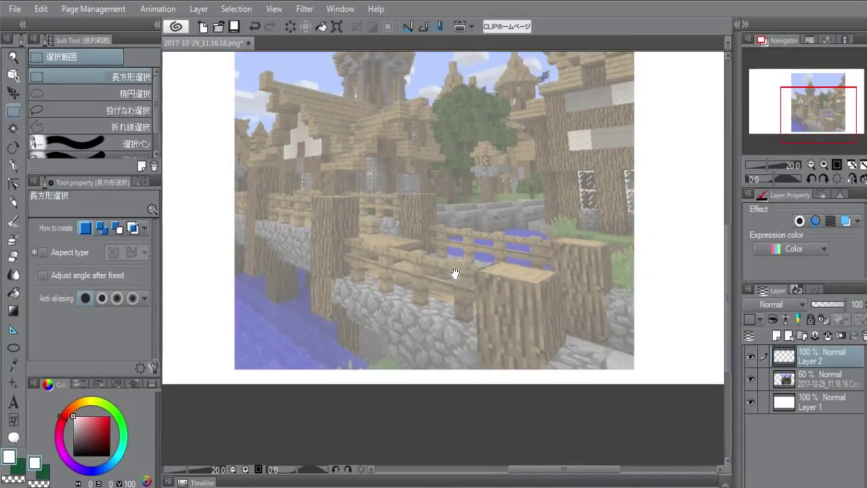
scroll(494, 256, up, 2)
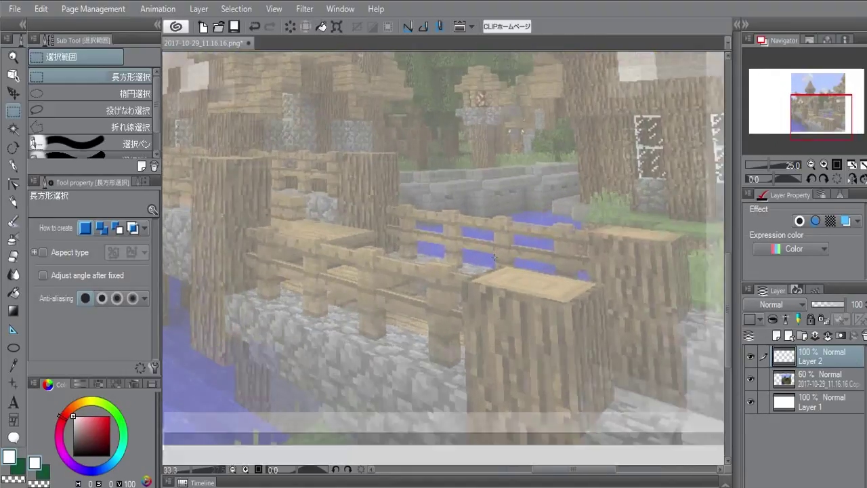
drag(494, 257, 366, 256)
drag(568, 300, 556, 283)
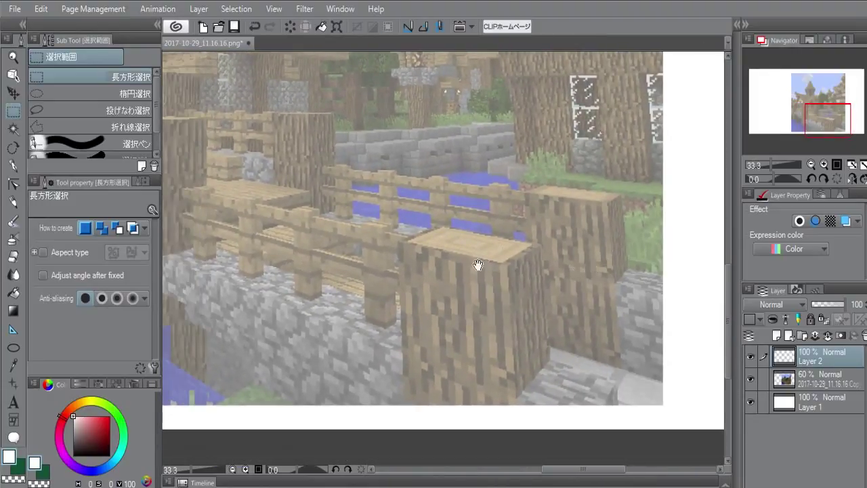
drag(334, 229, 427, 267)
drag(540, 302, 561, 272)
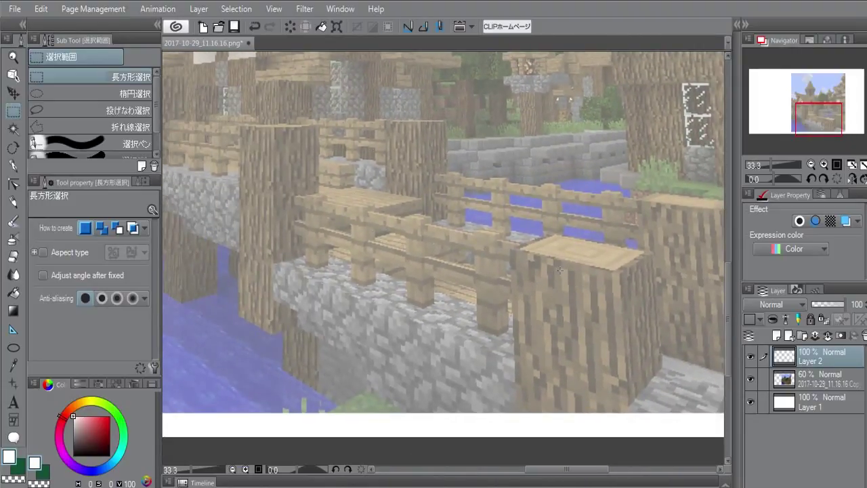
scroll(561, 272, up, 6)
drag(596, 309, 538, 211)
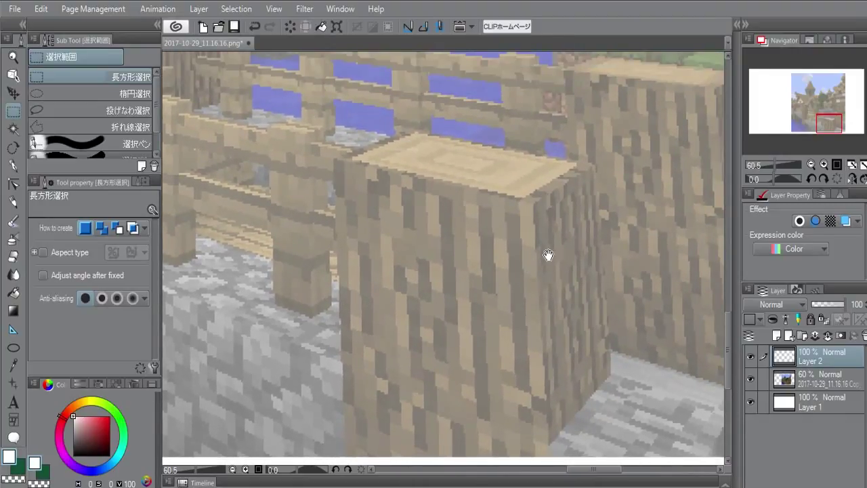
key(p)
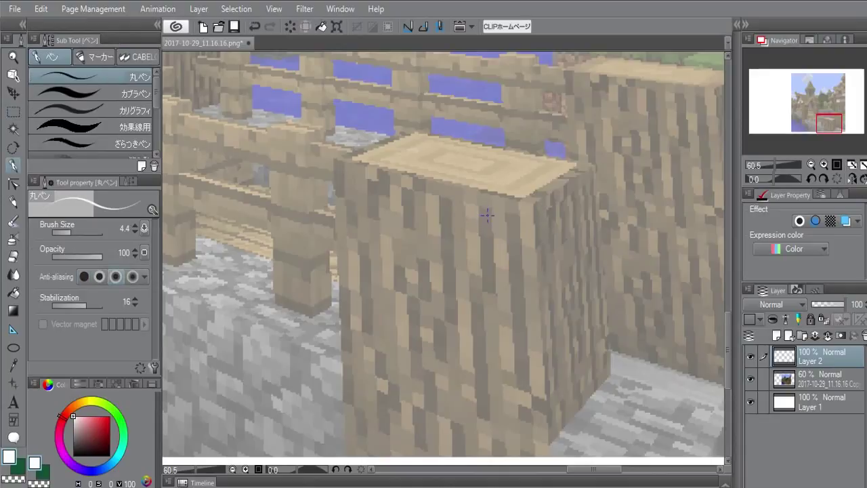
click(74, 456)
key(])
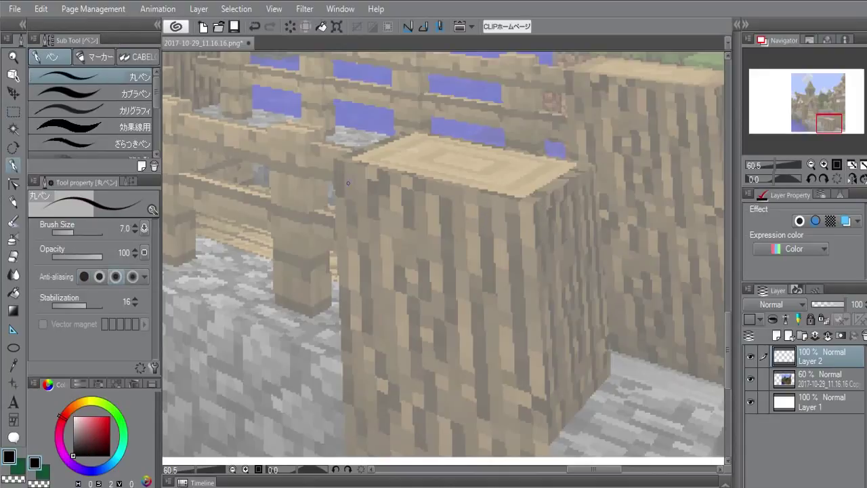
key(bracketright)
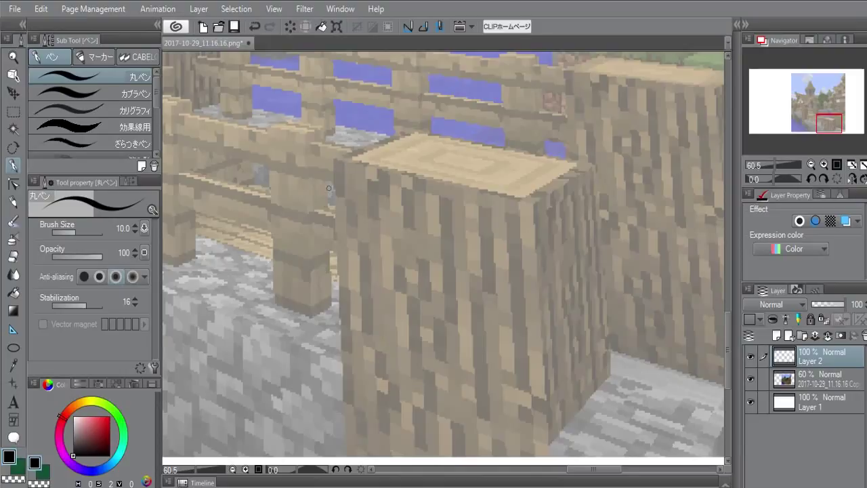
Trace the outer outline of the foreground post along its left side, the back of its top and its right side.
drag(558, 223, 443, 235)
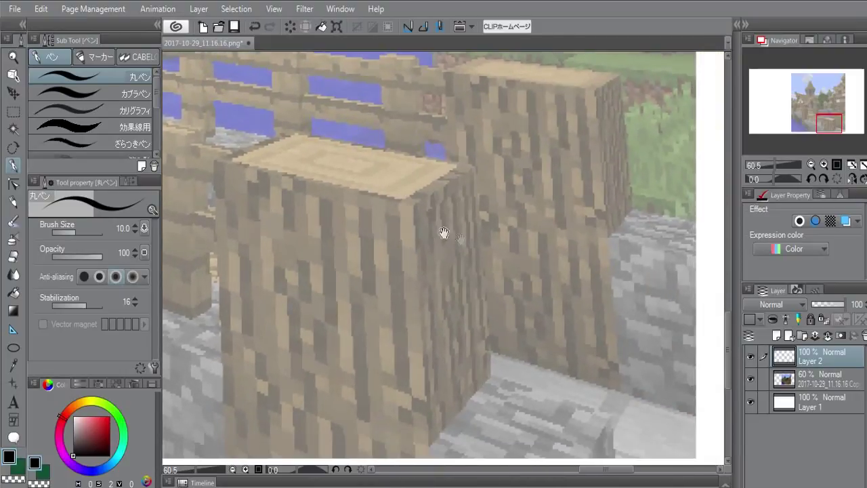
drag(447, 270, 468, 244)
drag(397, 258, 395, 281)
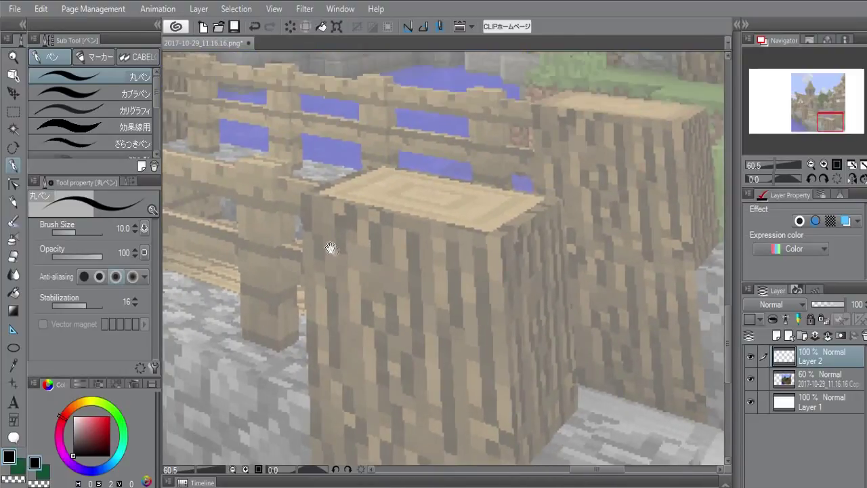
drag(330, 247, 412, 216)
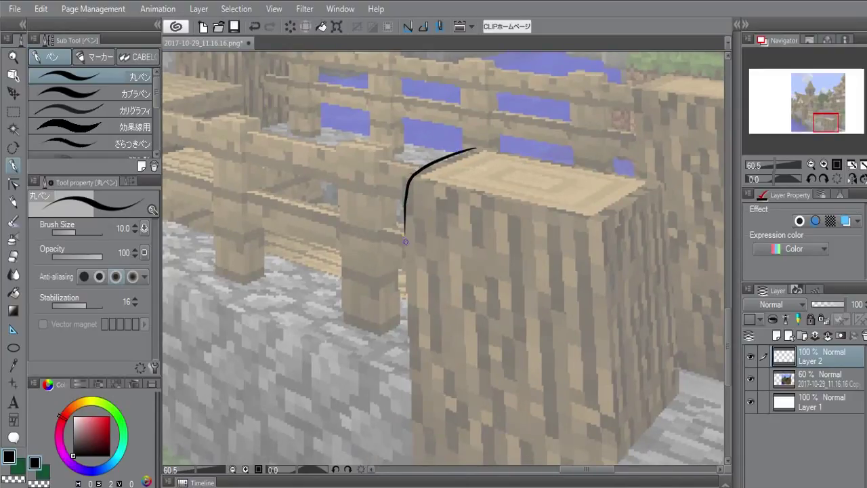
drag(405, 241, 416, 193)
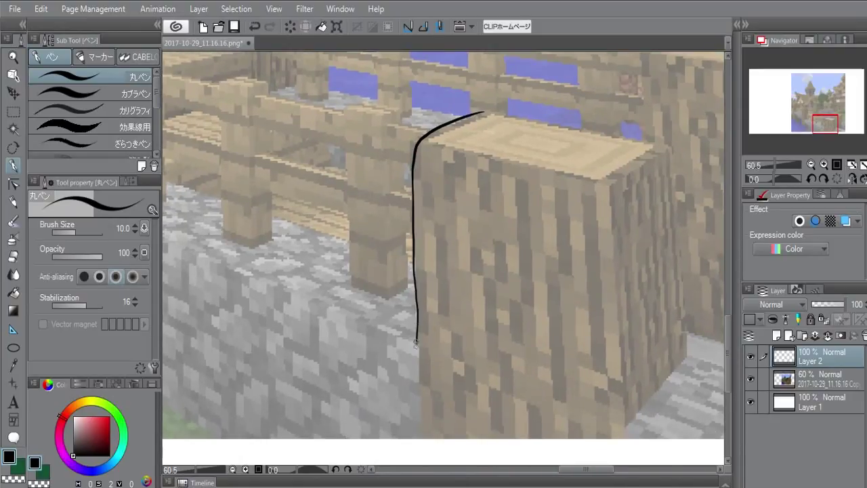
drag(416, 342, 417, 362)
drag(416, 358, 420, 303)
drag(421, 347, 422, 390)
drag(446, 302, 434, 343)
drag(474, 99, 657, 135)
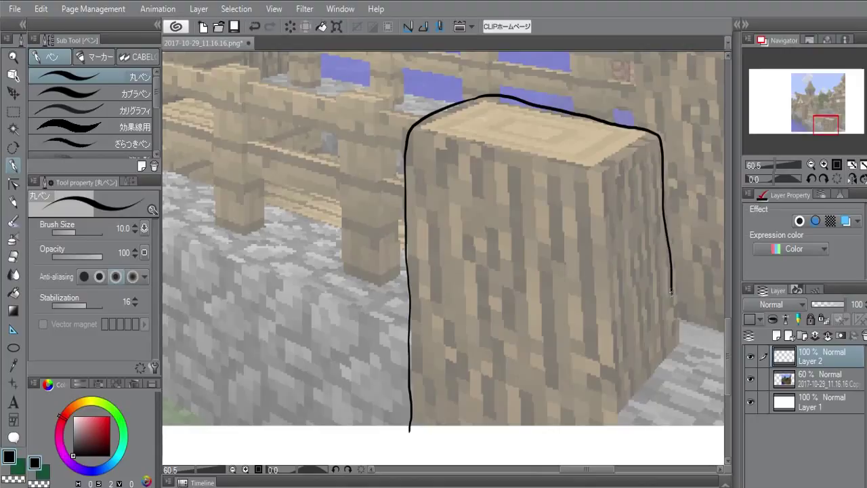
drag(661, 324, 654, 297)
Set the pen's stabilization to 69 and trace the front rim of the post's top face, redrawing poor strokes.
drag(615, 135, 605, 184)
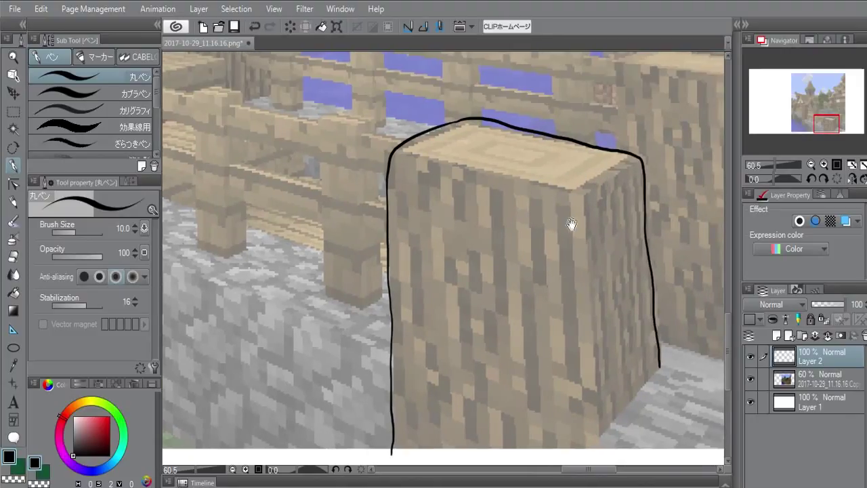
drag(572, 224, 576, 266)
drag(463, 230, 453, 207)
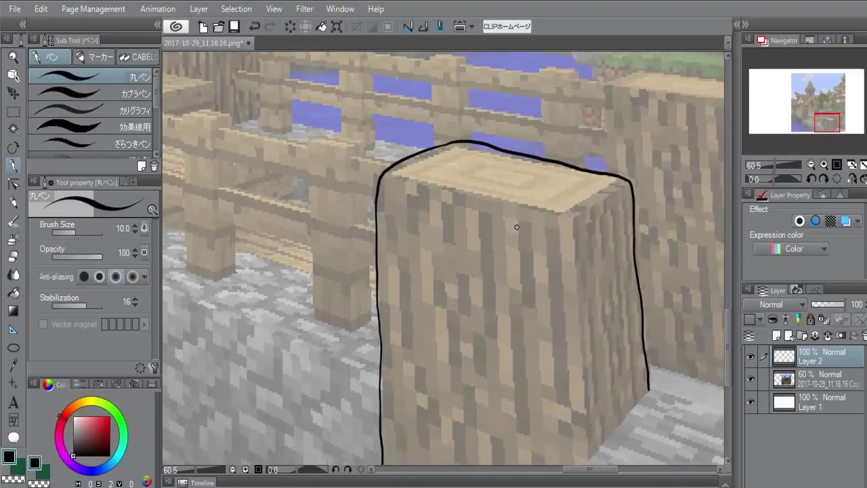
drag(521, 247, 519, 275)
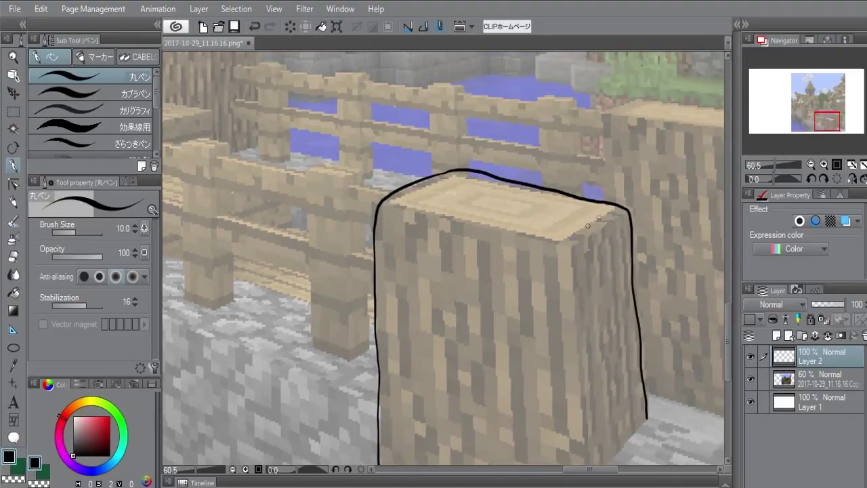
mouse_move(521, 263)
mouse_down()
mouse_move(533, 242)
mouse_move(494, 255)
mouse_up()
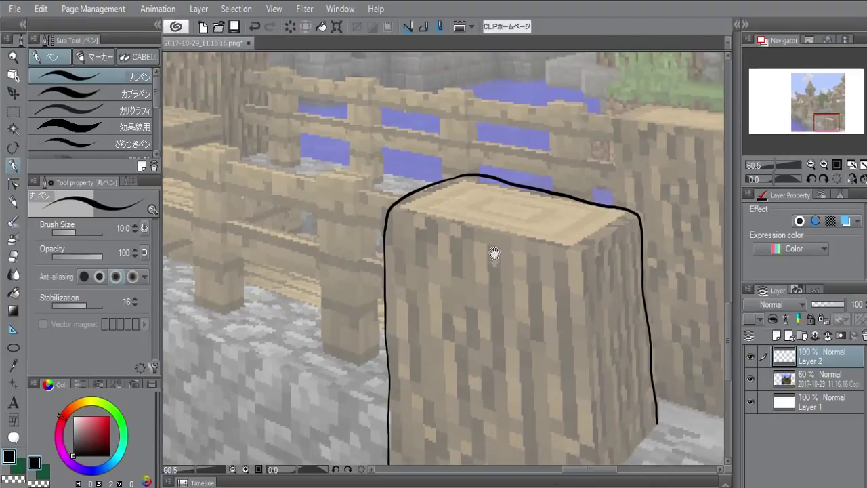
mouse_move(415, 210)
mouse_down()
mouse_move(410, 190)
mouse_move(456, 202)
mouse_move(409, 189)
mouse_move(561, 225)
mouse_move(607, 197)
mouse_up()
key(ctrl+z)
key(ctrl+z)
key(ctrl+z)
key(ctrl+z)
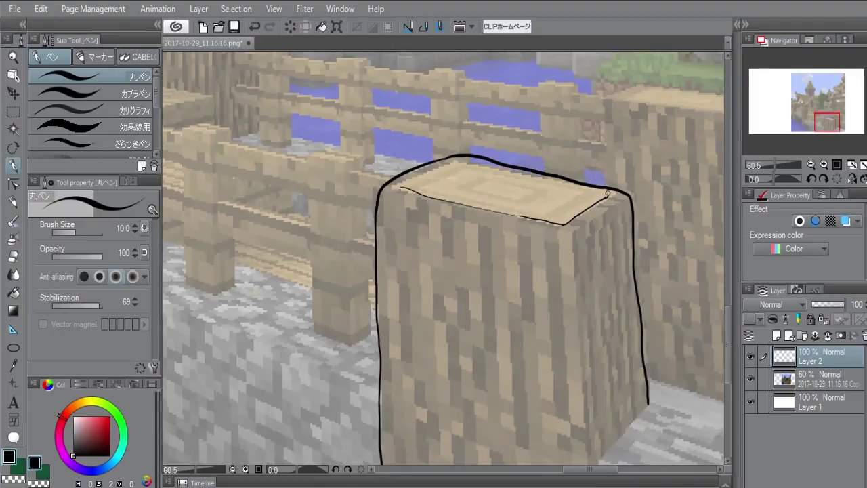
key(ctrl+z)
drag(401, 179, 416, 174)
Draw the vertical corner edge between the post's front and side faces.
drag(496, 240, 502, 200)
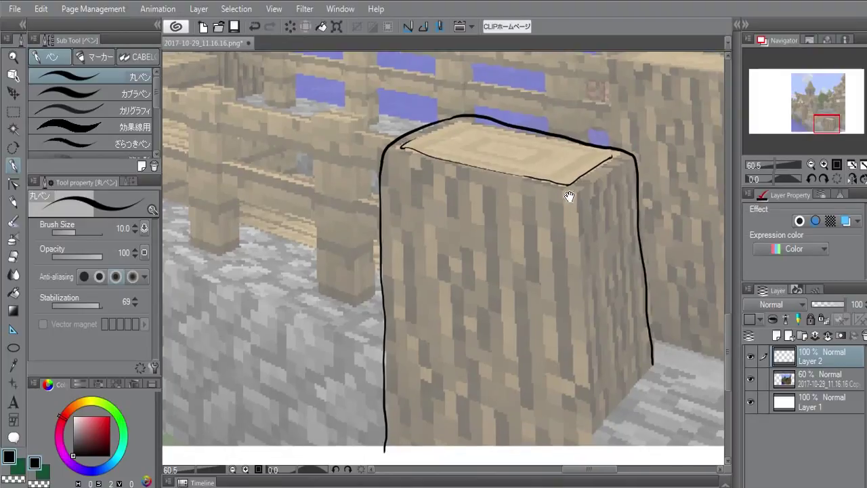
drag(576, 193, 578, 237)
drag(576, 201, 582, 366)
drag(582, 333, 585, 436)
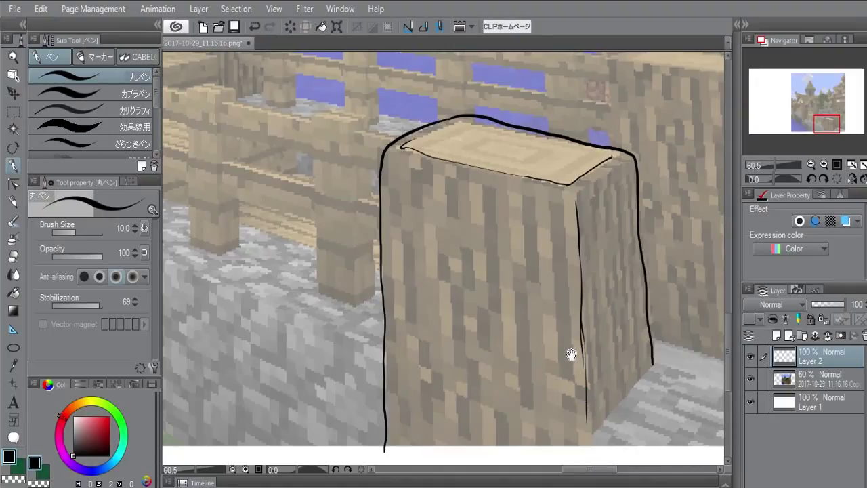
Draw a wood-grain line down the middle of the post's front face, curling into a narrow loop at its lower end.
drag(571, 355, 574, 312)
mouse_move(510, 167)
mouse_down()
mouse_move(514, 204)
mouse_move(481, 279)
mouse_move(478, 333)
mouse_up()
key(ctrl+z)
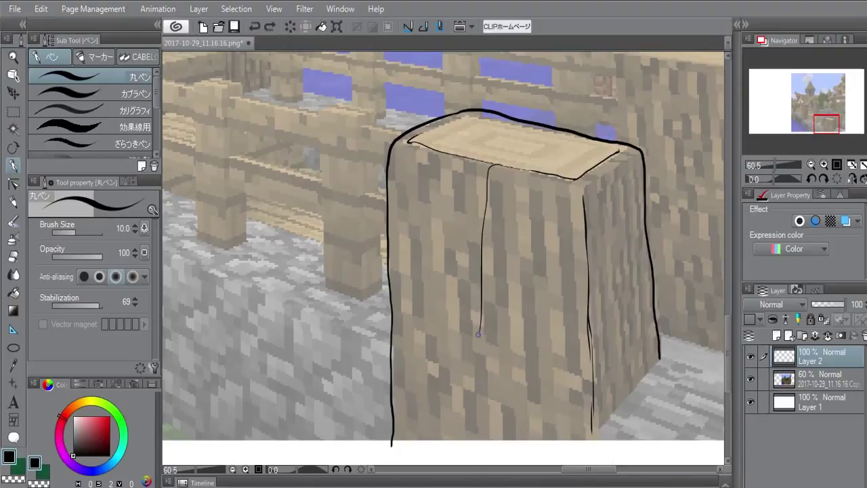
mouse_move(480, 385)
mouse_down()
mouse_move(484, 347)
mouse_move(482, 357)
mouse_up()
Set the pen's stabilization to 42 and add more long grain lines and oval knots to the post's front face.
drag(457, 227, 436, 201)
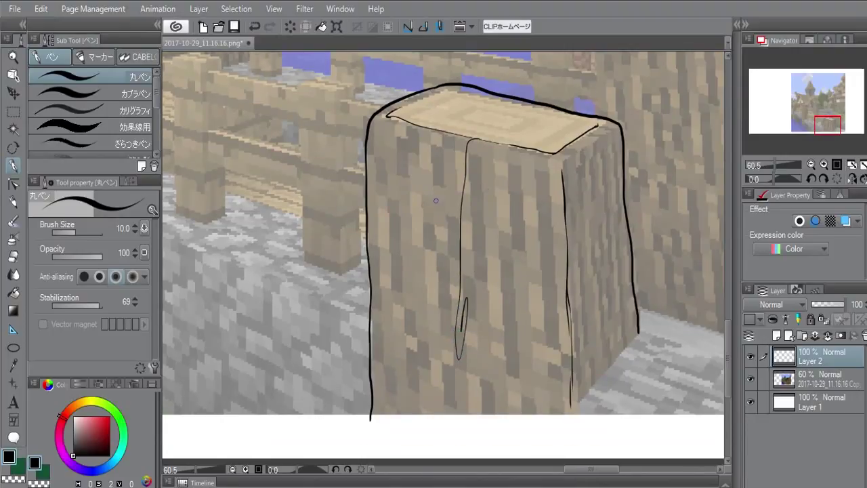
click(95, 306)
mouse_move(502, 145)
mouse_down()
mouse_move(493, 327)
mouse_move(510, 257)
mouse_up()
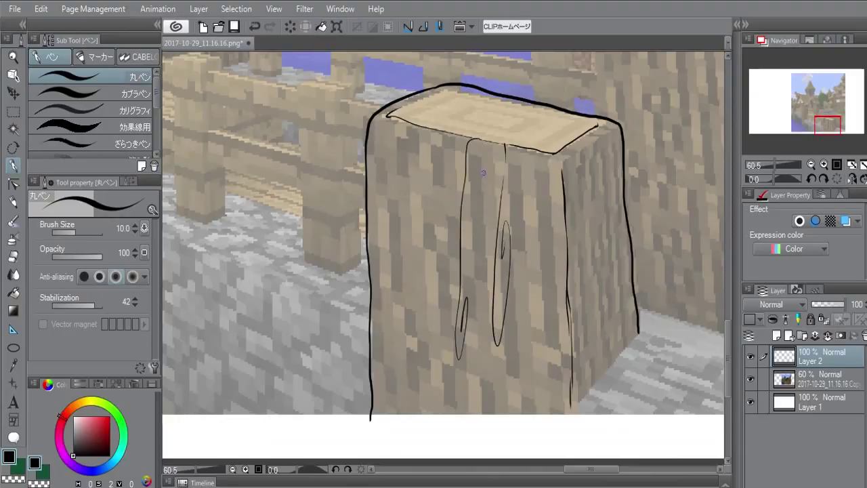
mouse_move(483, 172)
mouse_down()
mouse_move(487, 362)
mouse_move(471, 325)
mouse_move(477, 319)
mouse_move(479, 397)
mouse_move(477, 335)
mouse_up()
drag(415, 123, 392, 408)
drag(397, 318, 399, 410)
drag(391, 114, 379, 316)
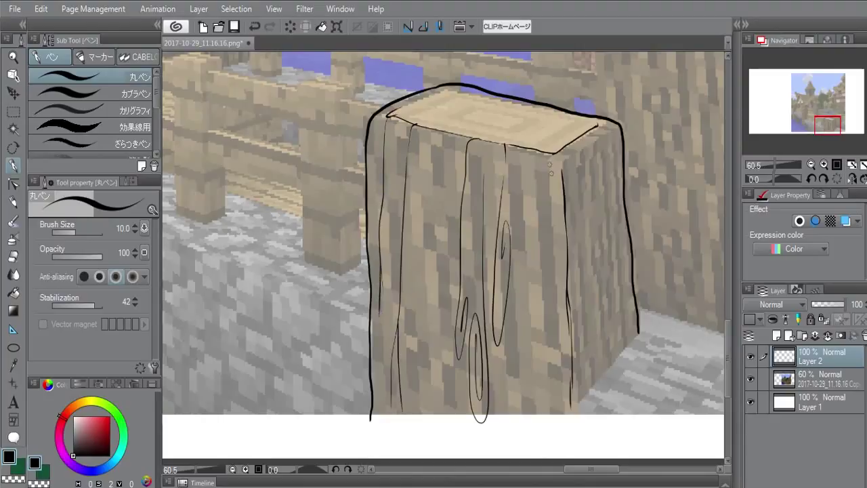
Draw grain lines beside the post's corner edge and down its side face, redoing poor strokes near the corner.
drag(548, 156, 548, 315)
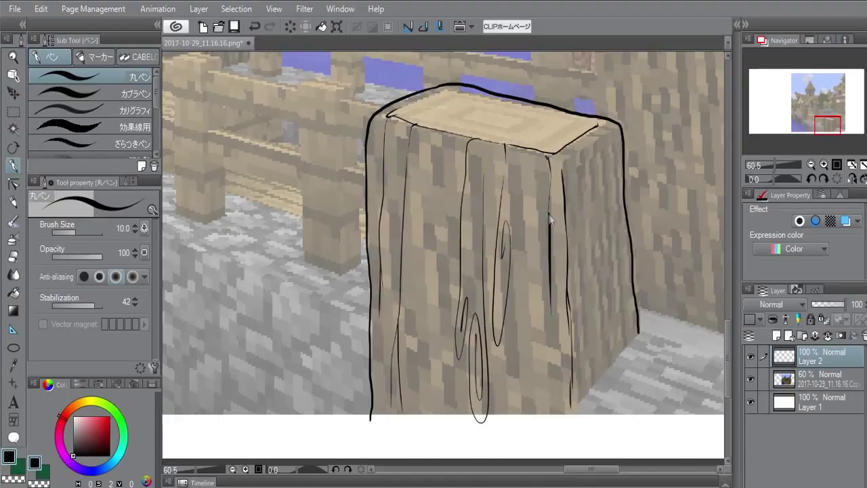
key(ctrl+z)
drag(550, 192, 552, 404)
key(ctrl+z)
drag(574, 271, 542, 290)
mouse_move(538, 165)
mouse_down()
mouse_move(559, 188)
mouse_move(556, 351)
mouse_move(564, 399)
mouse_up()
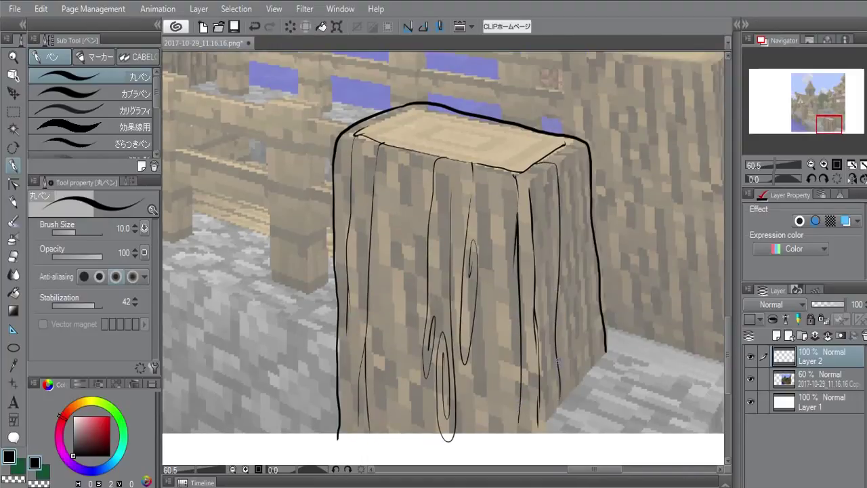
drag(571, 169, 588, 349)
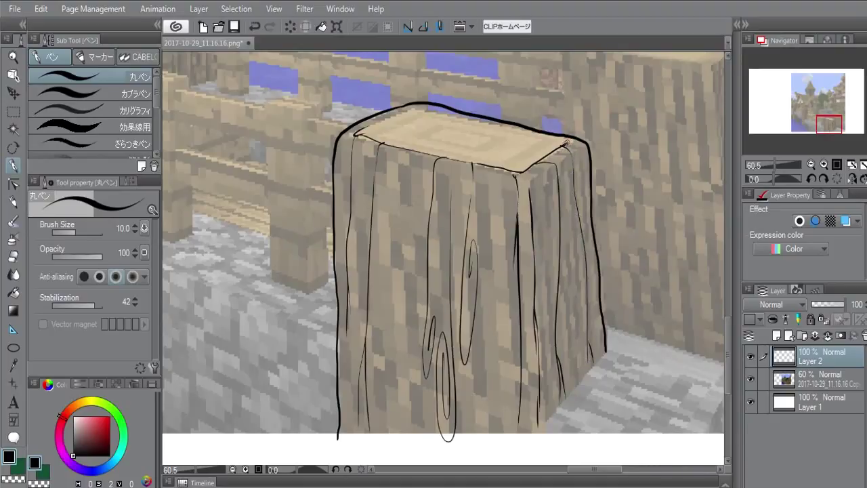
Erase and redraw the front rim of the post's top face as a thicker, uneven edge that meets the bark lines.
drag(566, 144, 539, 162)
key(e)
mouse_move(478, 164)
mouse_down()
mouse_move(503, 173)
mouse_move(470, 163)
mouse_move(509, 175)
mouse_move(390, 143)
mouse_move(437, 157)
mouse_up()
key(p)
key(e)
key(p)
key(e)
key(p)
drag(357, 134, 384, 144)
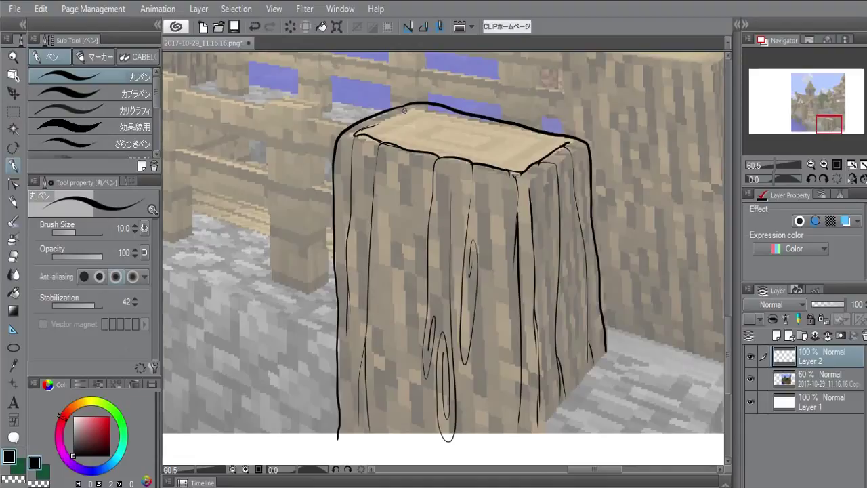
Erase the middle of the post's back rim and redraw it as an irregular bark edge with small notches.
key(e)
mouse_move(504, 125)
mouse_down()
mouse_move(456, 110)
mouse_move(522, 127)
mouse_up()
key(p)
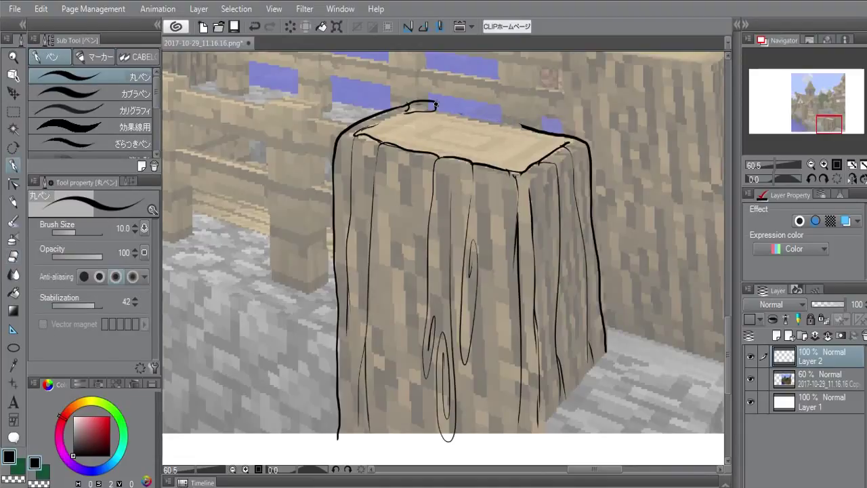
key(e)
key(p)
drag(435, 101, 516, 119)
drag(432, 103, 482, 115)
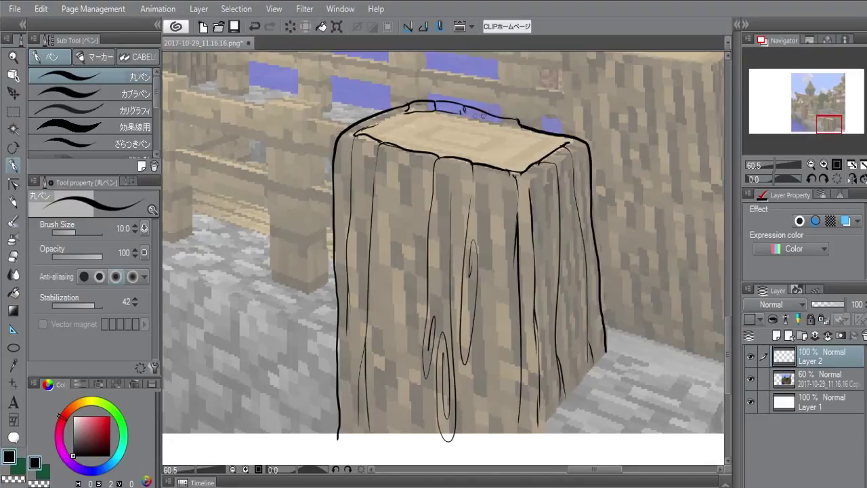
Erase the left part of the post's back rim and redraw it as a notched bark edge, undoing poor strokes.
key(e)
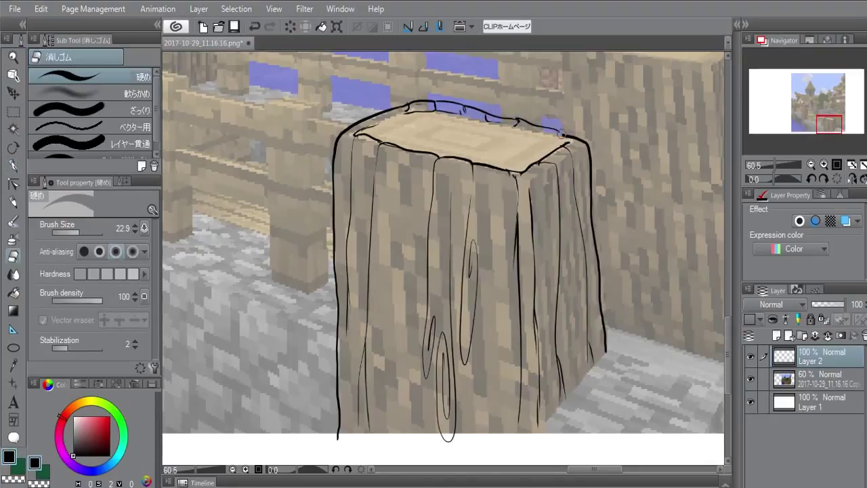
mouse_move(361, 117)
mouse_down()
mouse_move(352, 127)
mouse_move(401, 101)
mouse_up()
key(p)
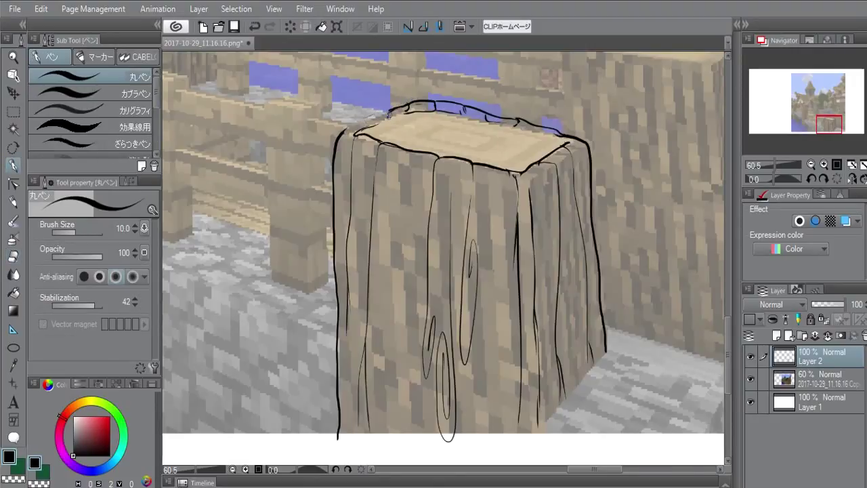
drag(342, 131, 392, 118)
key(ctrl+z)
key(ctrl+z)
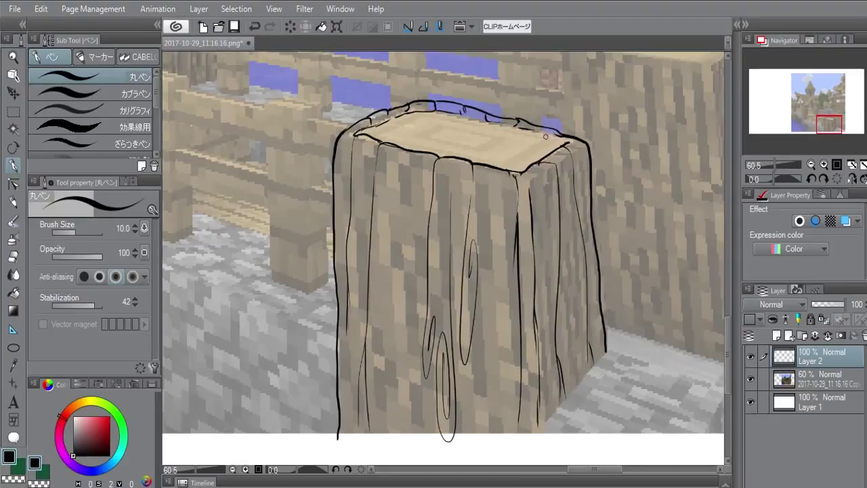
Draw nested angular growth rings on the post's top face, undoing a poor stroke.
drag(493, 166, 461, 289)
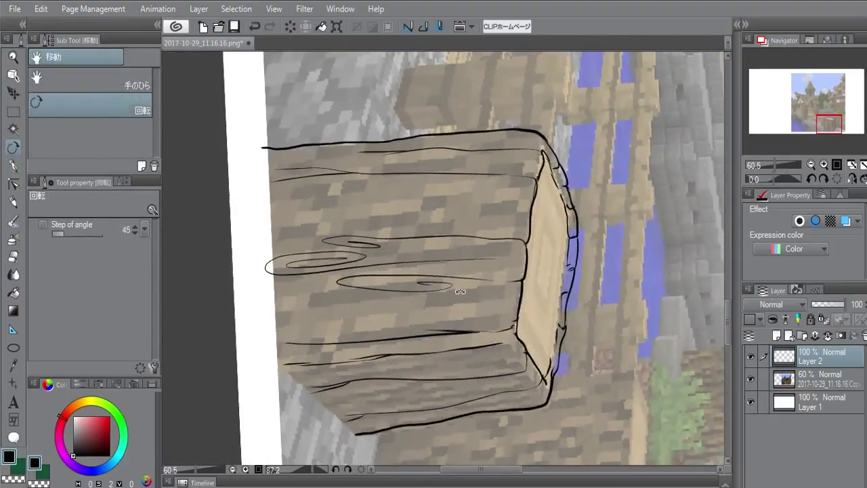
drag(538, 242, 475, 210)
drag(503, 182, 480, 318)
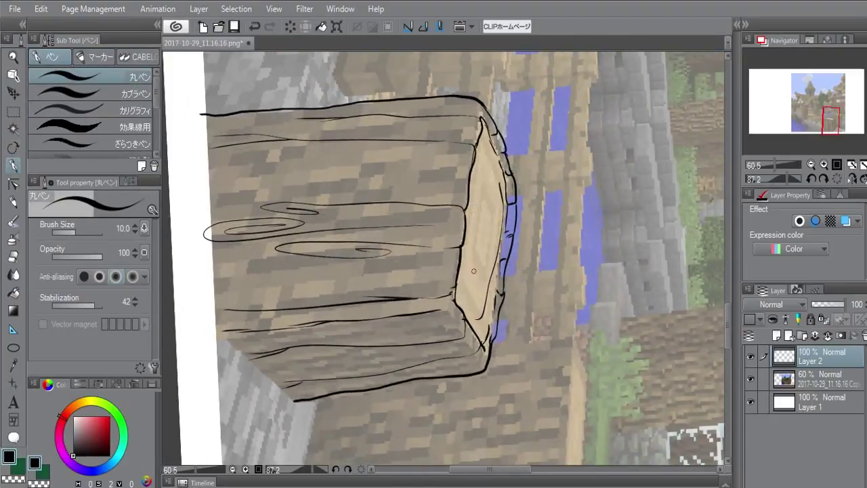
mouse_move(487, 180)
mouse_down()
mouse_move(460, 272)
mouse_move(474, 224)
mouse_move(464, 269)
mouse_move(475, 290)
mouse_move(484, 232)
mouse_move(477, 255)
mouse_up()
key(ctrl+z)
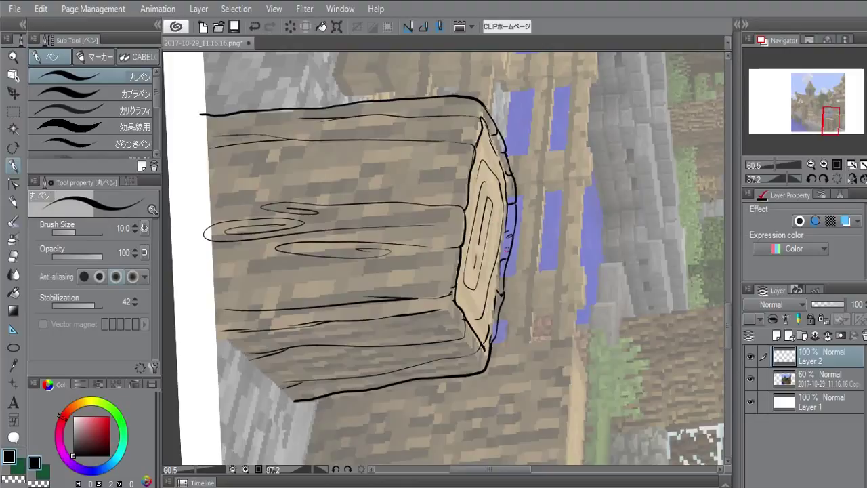
Draw further grain lines down the post's front face, beside the corner edge and between the existing bark lines.
key(r)
drag(432, 339, 522, 257)
key(space)
drag(519, 313, 519, 244)
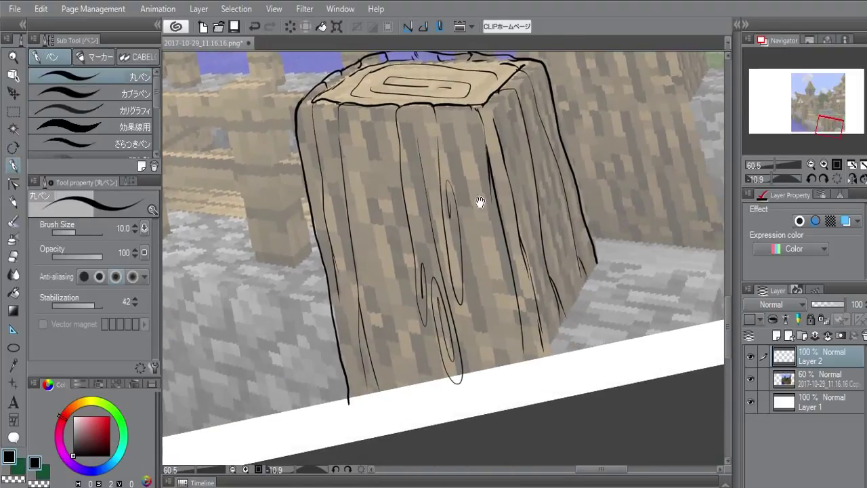
mouse_move(478, 196)
mouse_down()
mouse_move(479, 228)
mouse_move(523, 356)
mouse_up()
key(ctrl+z)
drag(486, 186, 472, 235)
drag(371, 133, 410, 379)
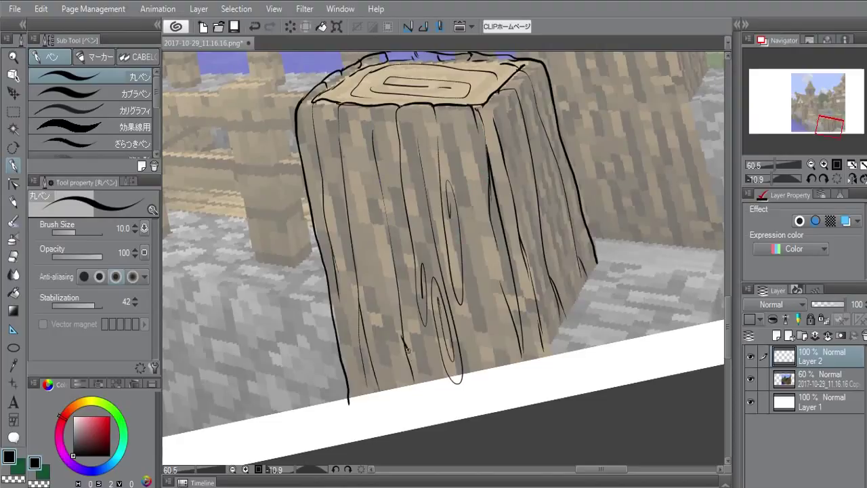
Draw short curved cross marks between the bark lines on the front face and near the top of the side face.
mouse_move(351, 237)
mouse_down()
mouse_move(374, 225)
mouse_move(391, 228)
mouse_up()
mouse_move(354, 277)
mouse_down()
mouse_move(395, 264)
mouse_move(407, 249)
mouse_move(400, 242)
mouse_move(434, 225)
mouse_up()
drag(433, 202, 408, 207)
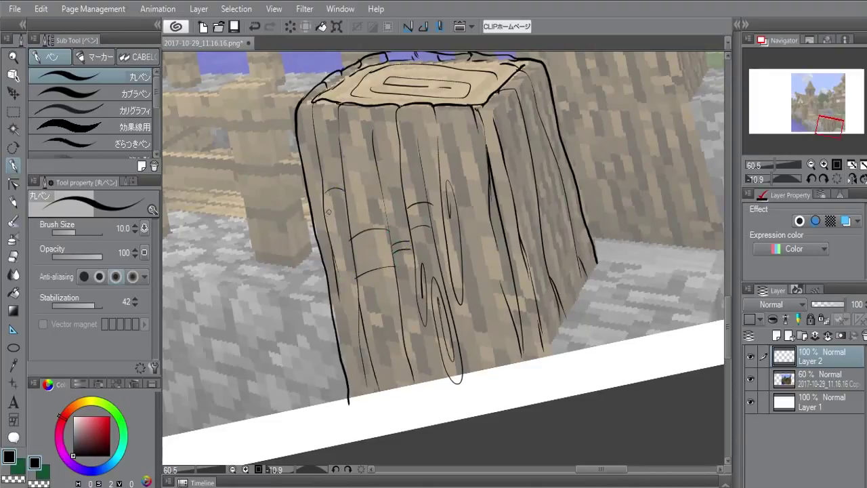
drag(305, 172, 317, 170)
drag(420, 163, 380, 187)
drag(485, 149, 466, 172)
key(ctrl+z)
drag(435, 140, 418, 205)
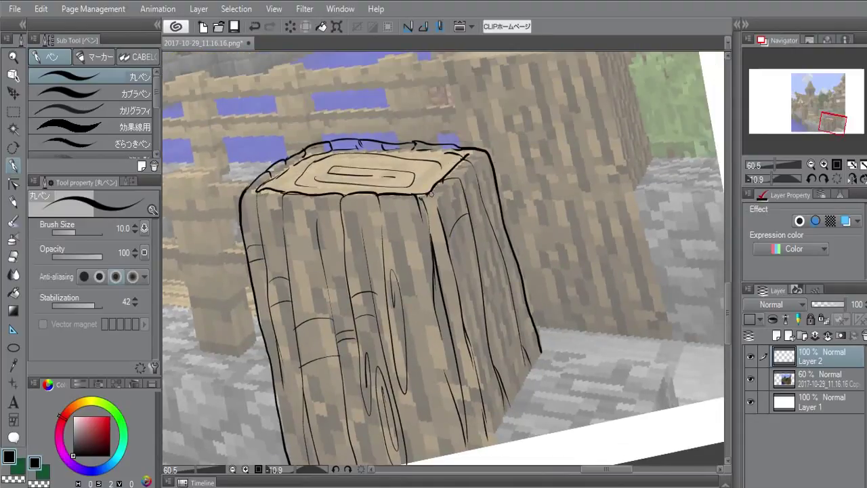
drag(437, 244, 414, 298)
drag(474, 359, 471, 251)
mouse_move(504, 352)
mouse_down()
mouse_move(554, 245)
mouse_move(569, 273)
mouse_up()
drag(444, 287, 619, 234)
drag(434, 331, 322, 294)
drag(359, 266, 377, 331)
drag(636, 211, 494, 271)
key(ctrl+z)
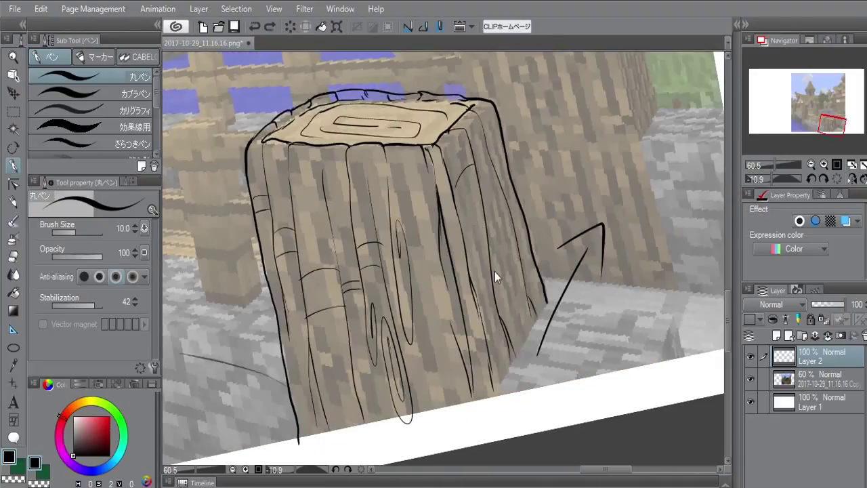
key(ctrl+z)
key(ctrl+z)
key(ctrl+z)
Draw short slanted cross marks between the grain lines down the post's side face.
drag(502, 194, 485, 218)
mouse_move(520, 232)
mouse_down()
mouse_move(504, 252)
mouse_move(483, 319)
mouse_move(489, 347)
mouse_up()
drag(489, 345, 521, 311)
Hide the screenshot layer to check the post's line art, reset the canvas rotation, and show the screenshot layer again.
click(751, 380)
drag(431, 260, 410, 272)
scroll(409, 272, down, 2)
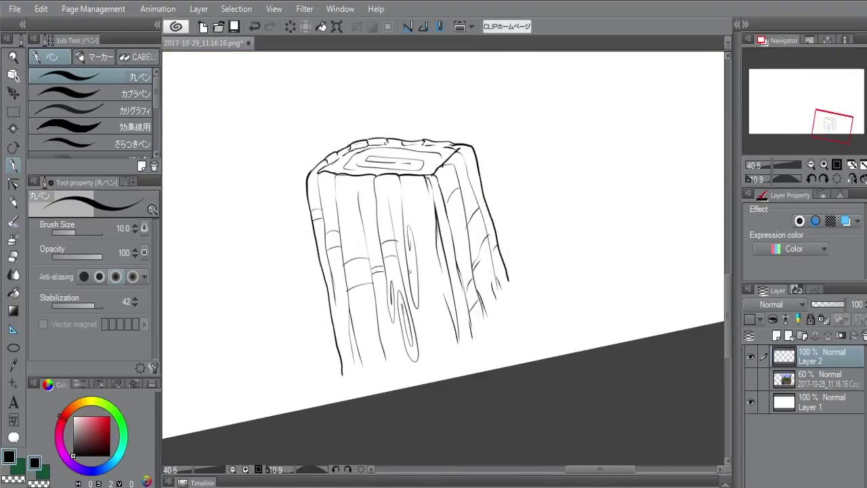
click(837, 180)
click(750, 378)
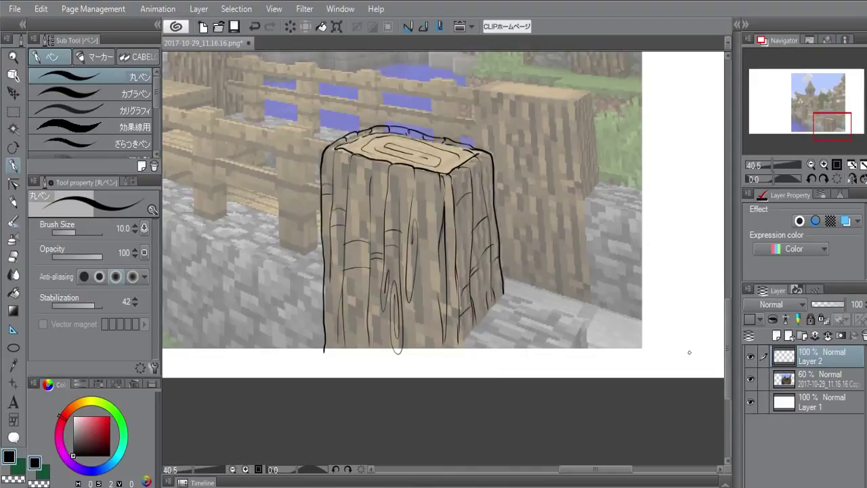
Erase the stray lower ends of the grain lines at the base of the post's side face.
drag(503, 304, 526, 271)
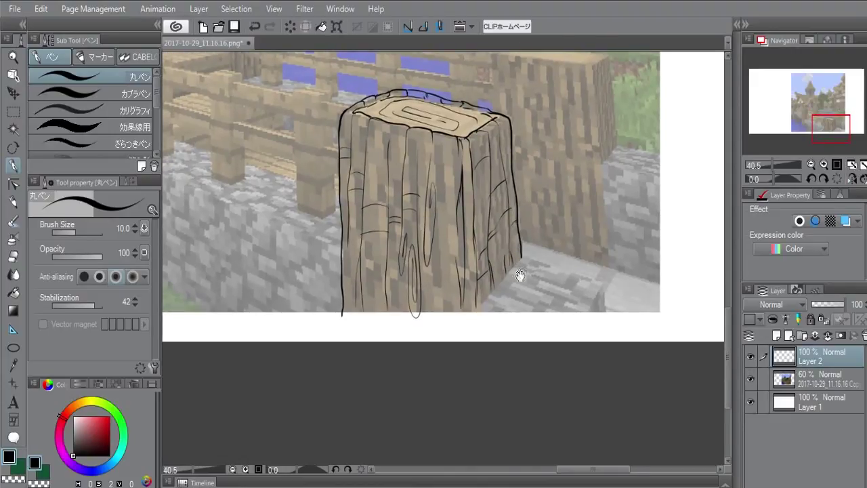
scroll(484, 302, up, 2)
drag(502, 263, 442, 235)
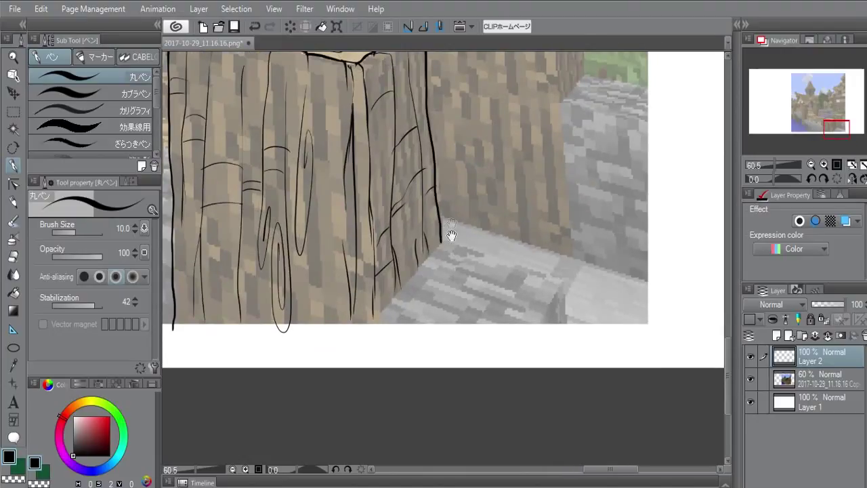
drag(509, 272, 527, 294)
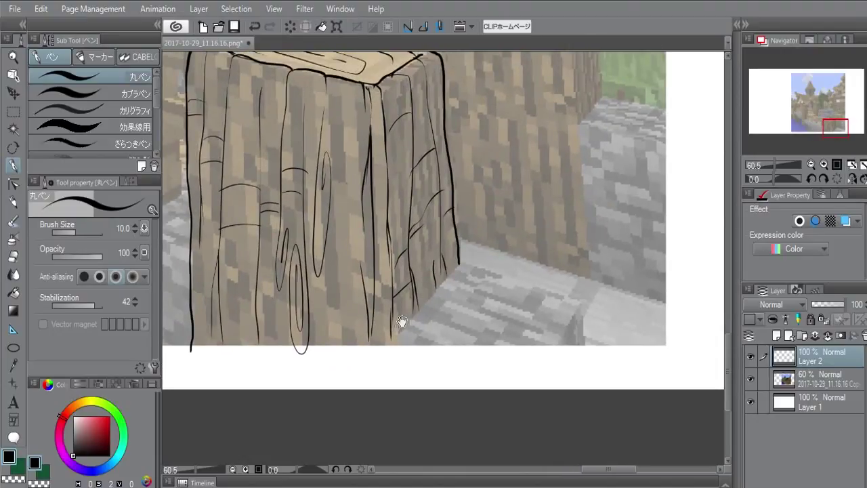
mouse_move(428, 318)
mouse_down()
mouse_move(445, 304)
mouse_move(455, 274)
mouse_move(384, 357)
mouse_up()
key(e)
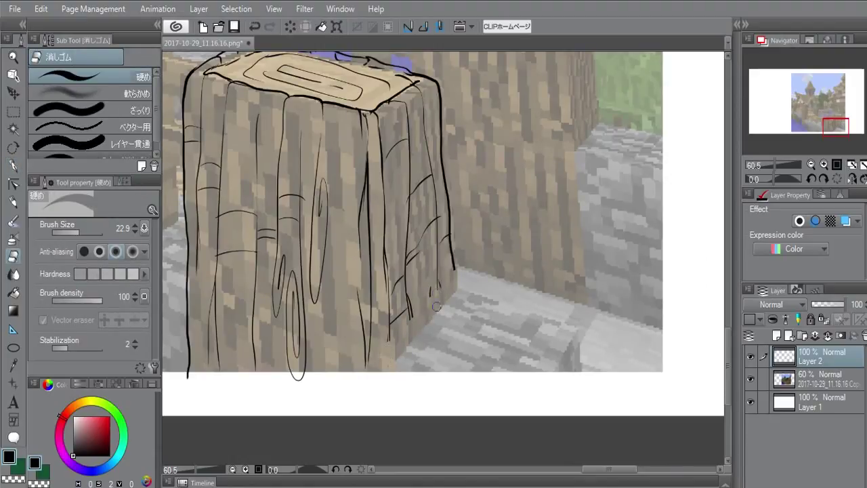
Outline a rocky ledge descending from the post's outer edge and draw the side face's uneven bottom edge, cleaning up the overlap.
key(p)
drag(475, 317, 441, 314)
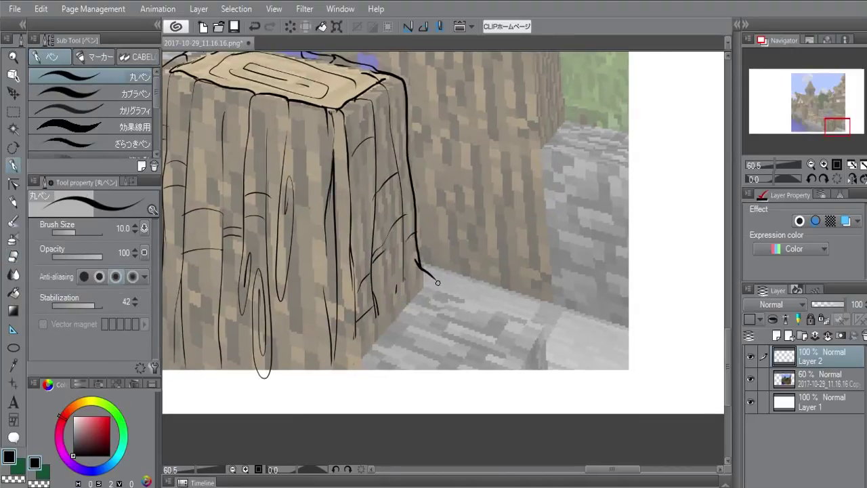
key(ctrl+z)
mouse_move(418, 242)
mouse_down()
mouse_move(439, 276)
mouse_move(524, 321)
mouse_move(546, 370)
mouse_up()
mouse_move(419, 264)
mouse_down()
mouse_move(441, 246)
mouse_move(381, 298)
mouse_move(355, 358)
mouse_up()
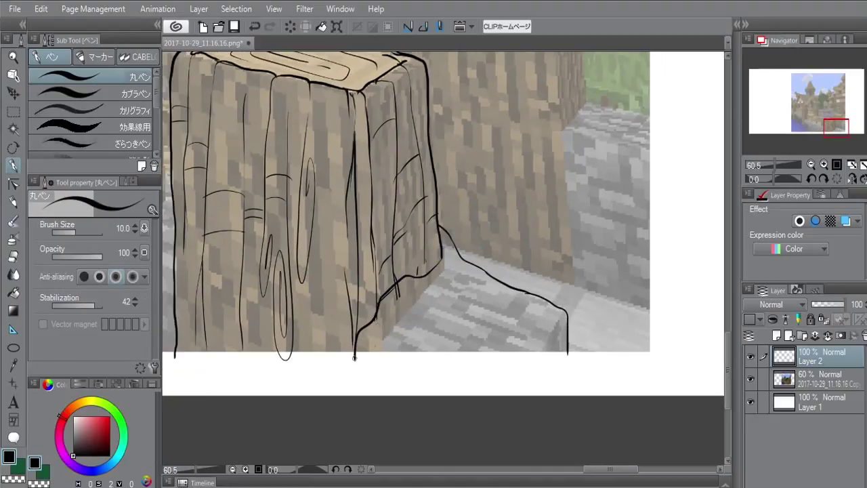
key(e)
key(p)
drag(446, 267, 443, 253)
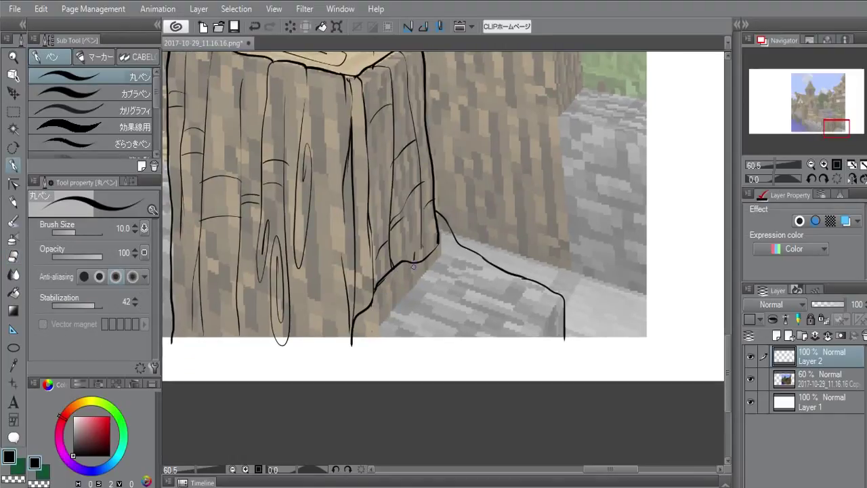
Draw inner contour lines down the rocky ledge from the base of the post, undoing poor strokes.
drag(439, 294, 520, 342)
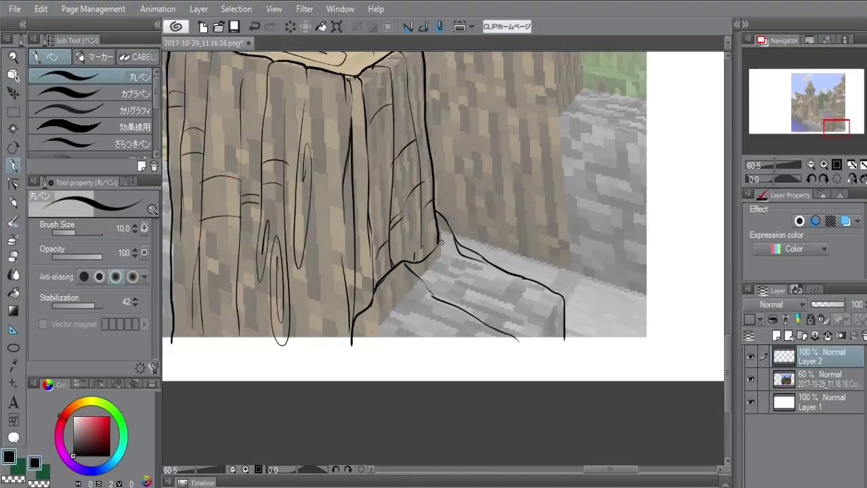
mouse_move(440, 234)
mouse_down()
mouse_move(483, 282)
mouse_move(527, 310)
mouse_move(508, 308)
mouse_move(544, 319)
mouse_up()
key(ctrl+z)
key(ctrl+z)
mouse_move(498, 296)
mouse_down()
mouse_move(545, 319)
mouse_move(563, 299)
mouse_move(559, 289)
mouse_move(527, 279)
mouse_up()
key(ctrl+z)
Erase part of the rocky ledge's upper outline and redraw it with a small notch near its far end.
key(e)
key(p)
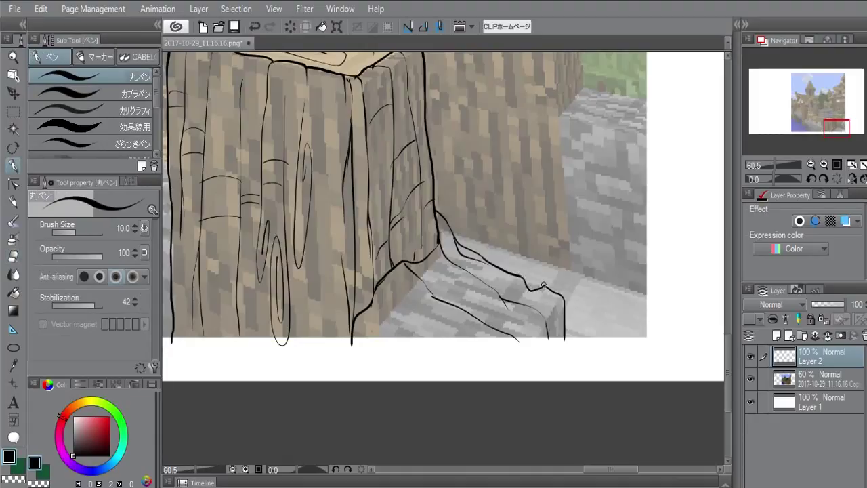
key(ctrl+z)
drag(525, 277, 528, 286)
key(ctrl+z)
drag(461, 290, 485, 261)
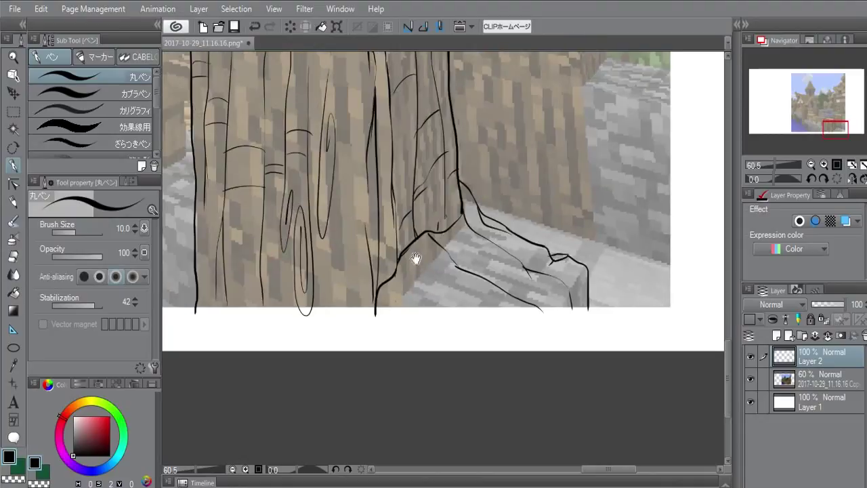
Draw facet lines on the rock below the post's side face and hide the screenshot layer to judge them.
drag(397, 271, 422, 315)
drag(439, 250, 437, 308)
drag(424, 309, 431, 325)
mouse_move(464, 269)
mouse_down()
mouse_move(480, 349)
mouse_move(475, 302)
mouse_up()
click(751, 379)
drag(459, 246, 462, 273)
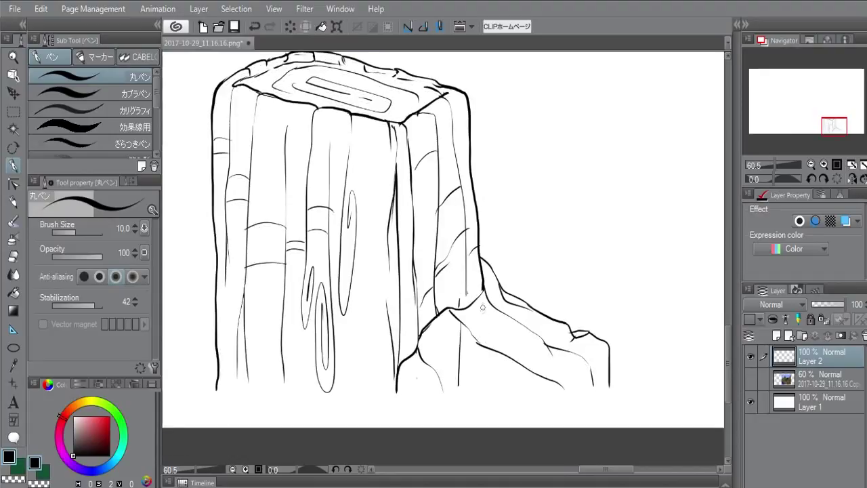
drag(444, 318, 454, 298)
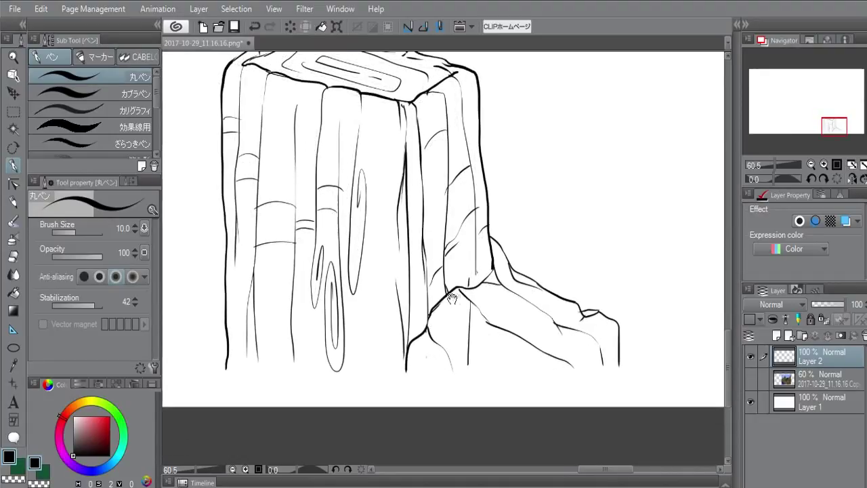
Erase stray marks on the rock beneath the post and connect its facet lines to the peak of the base edge.
key(e)
key(p)
drag(442, 349, 459, 293)
drag(478, 357, 459, 346)
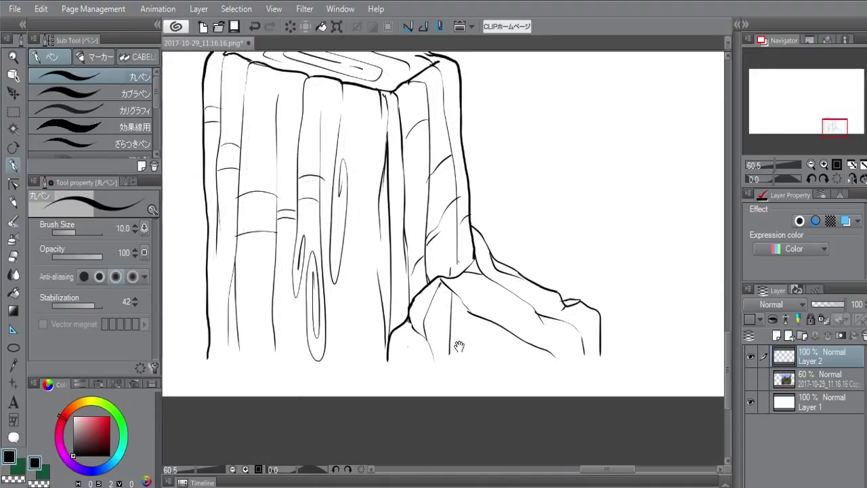
scroll(465, 319, down, 1)
scroll(474, 332, down, 1)
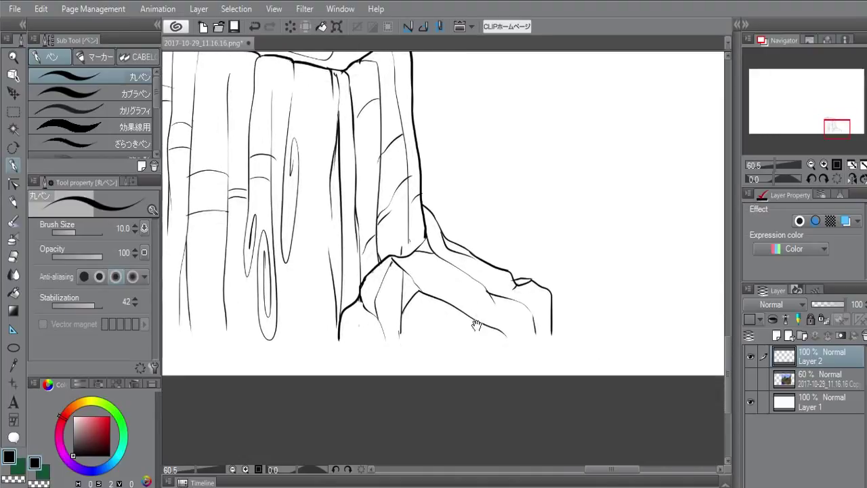
Draw crack lines across the front of the rocky ledge, undoing poor strokes, and show the screenshot layer again.
mouse_move(459, 309)
mouse_down()
mouse_move(469, 324)
mouse_move(459, 323)
mouse_move(466, 312)
mouse_move(418, 336)
mouse_up()
key(ctrl+z)
key(ctrl+z)
drag(473, 291, 460, 330)
drag(475, 329, 501, 374)
mouse_move(474, 323)
mouse_down()
mouse_move(507, 341)
mouse_move(512, 334)
mouse_move(559, 377)
mouse_move(473, 350)
mouse_move(480, 359)
mouse_up()
click(751, 379)
Duplicate the post's line art layer and move the copy over the second post behind it.
scroll(480, 357, down, 2)
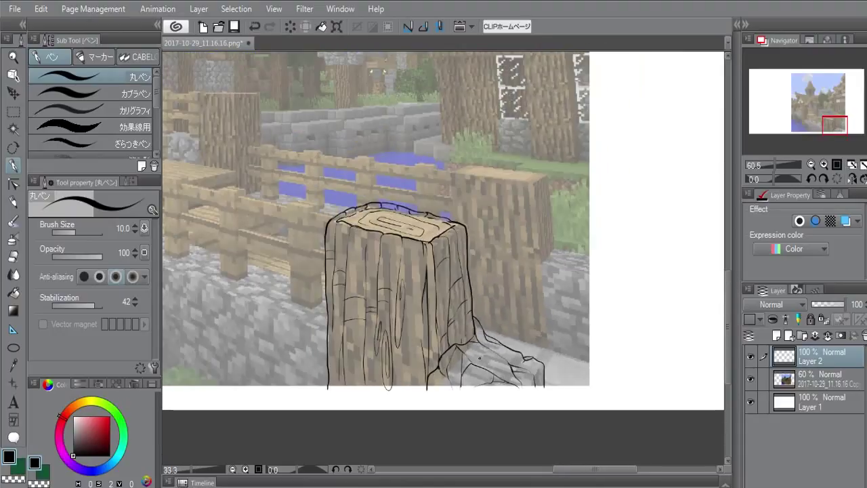
scroll(479, 358, down, 1)
scroll(479, 357, up, 2)
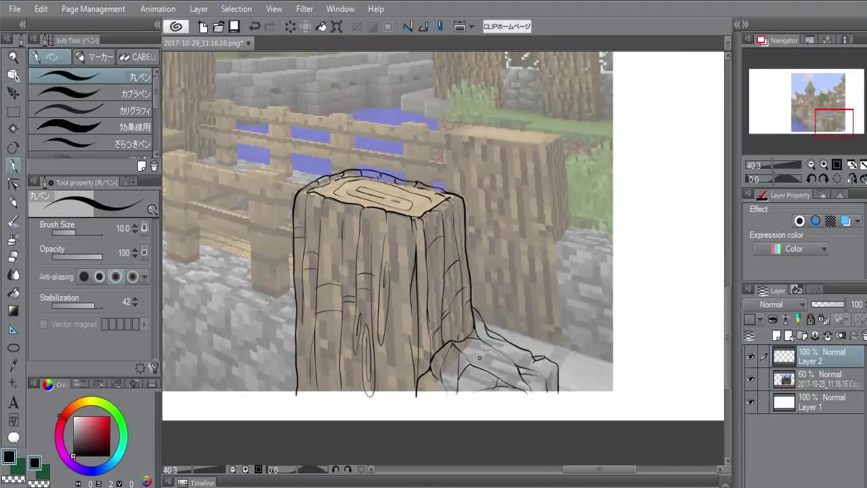
drag(486, 308, 475, 338)
drag(486, 252, 482, 217)
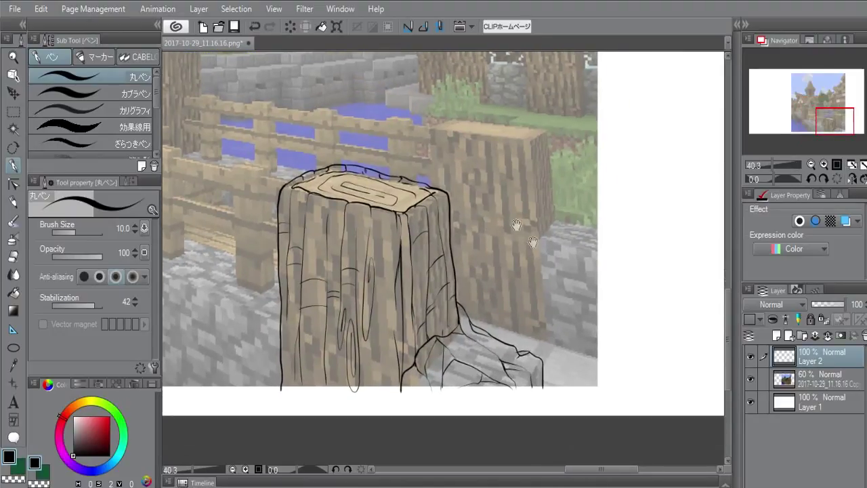
key(ctrl+c)
key(ctrl+v)
key(ctrl+t)
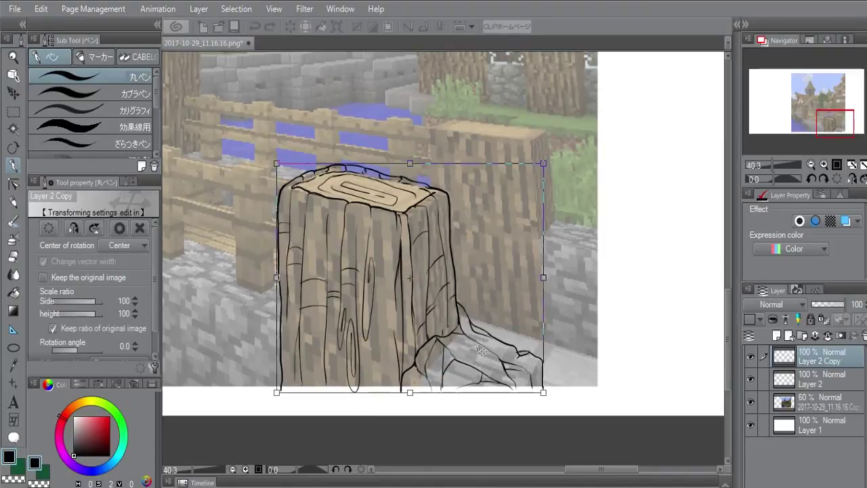
drag(582, 261, 627, 310)
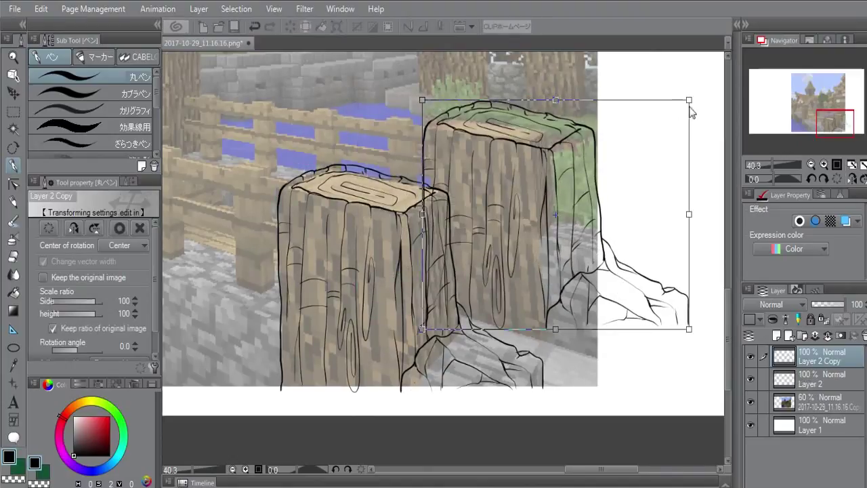
Scale the copied post to 79%, rotate it by -3.9 degrees and narrow it to fit the second post.
drag(689, 100, 635, 138)
drag(608, 170, 606, 178)
drag(631, 117, 633, 115)
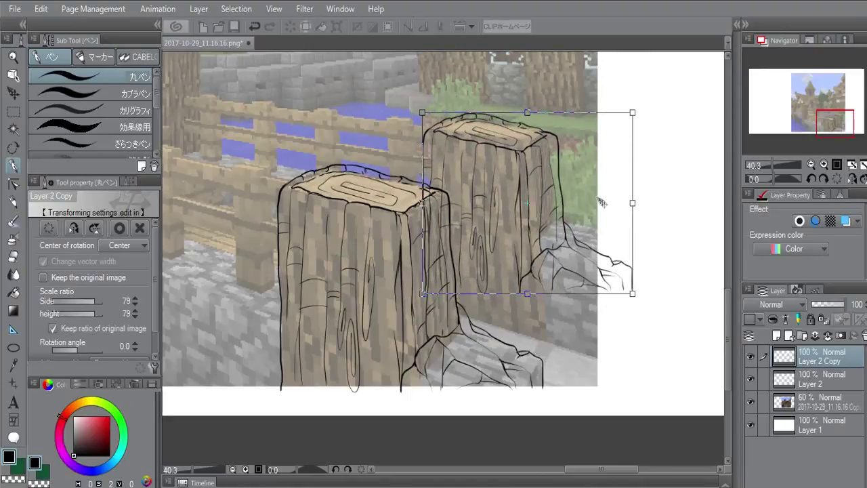
drag(667, 204, 668, 195)
drag(591, 232, 591, 227)
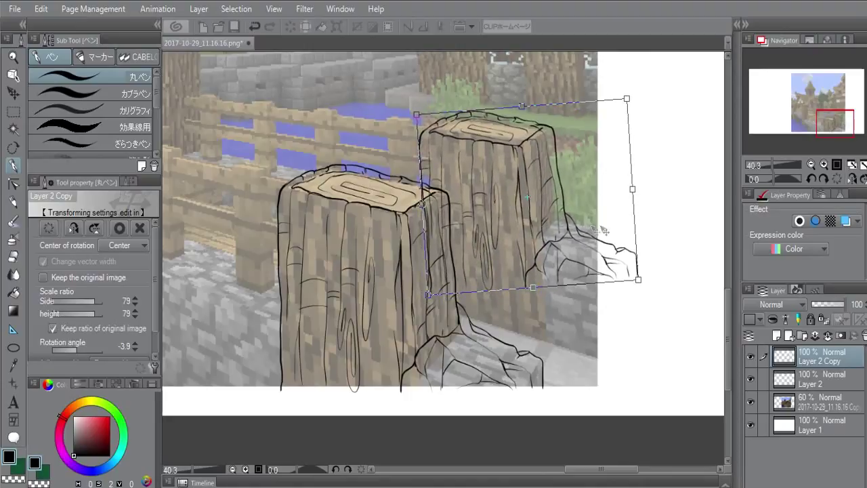
drag(634, 190, 619, 187)
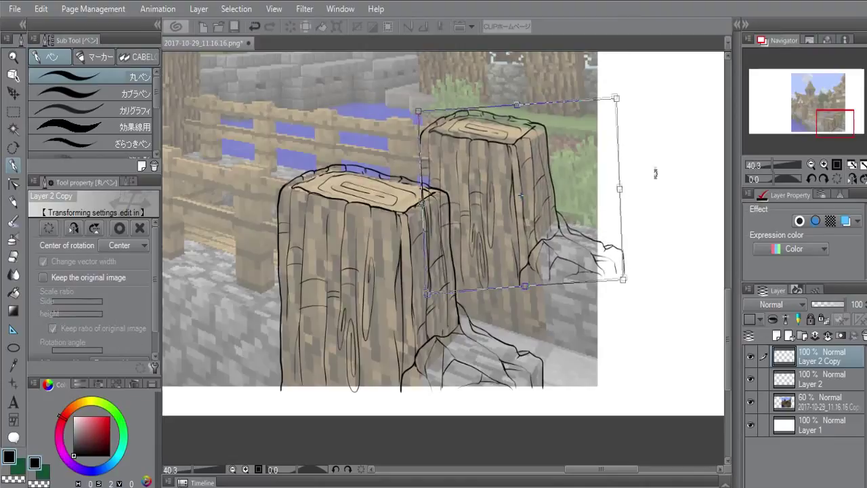
key(Return)
Erase the copied post's lines that overlap the foreground post with a hard eraser of size 53.1.
key(e)
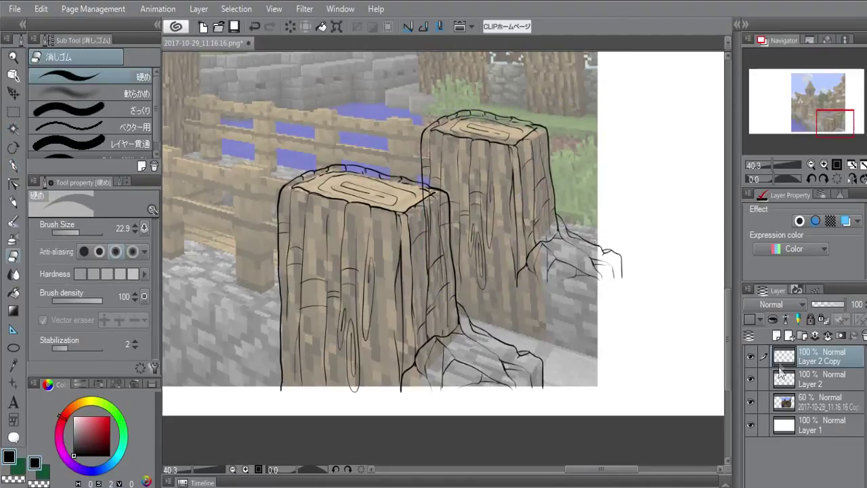
key(bracketright)
mouse_move(430, 194)
mouse_down()
mouse_move(433, 328)
mouse_move(447, 296)
mouse_move(442, 227)
mouse_up()
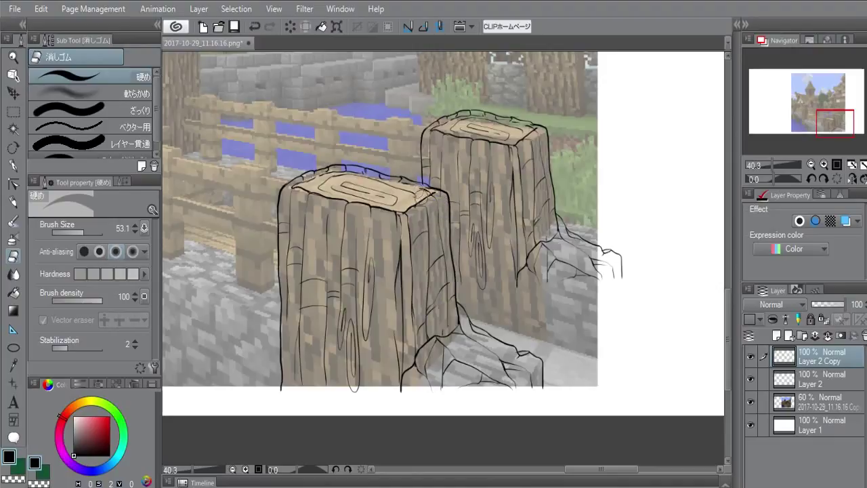
key(p)
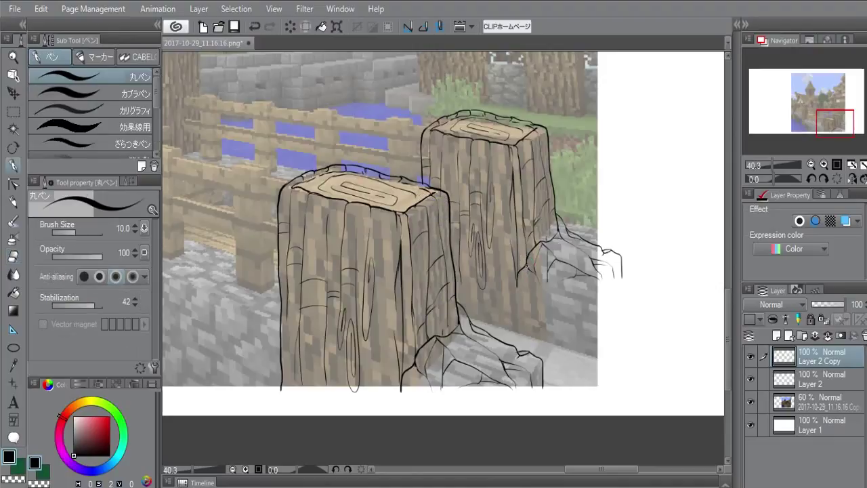
Draw the rock face and its lower edge beneath the second post in black ink, undoing a poor stroke.
scroll(528, 274, up, 3)
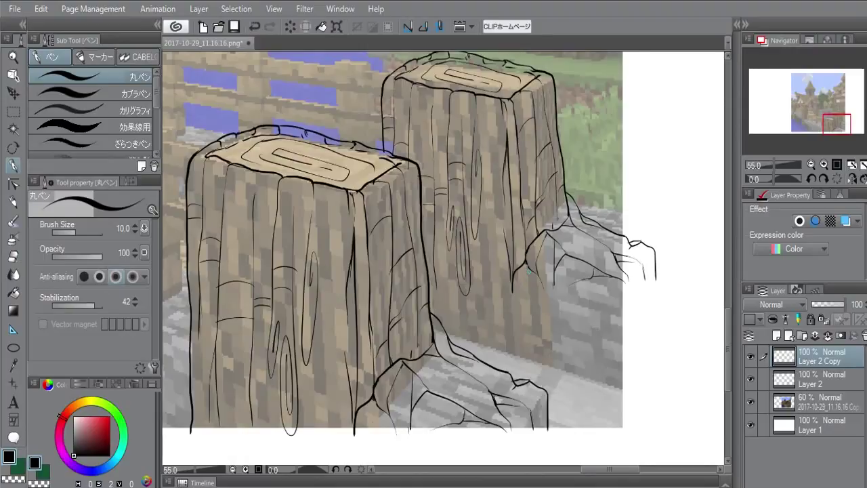
scroll(529, 271, up, 1)
mouse_move(530, 273)
mouse_down()
mouse_move(434, 217)
mouse_move(526, 162)
mouse_up()
mouse_move(427, 266)
mouse_down()
mouse_move(415, 339)
mouse_move(435, 289)
mouse_move(456, 345)
mouse_move(540, 379)
mouse_up()
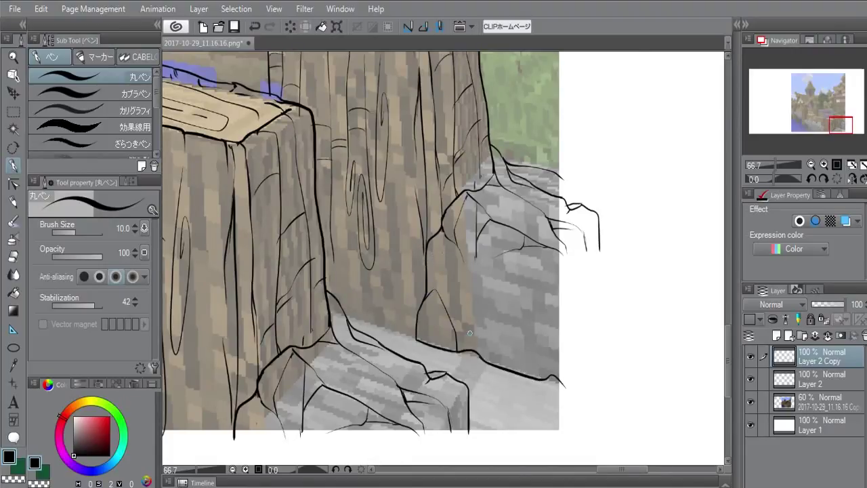
drag(479, 350, 467, 274)
key(ctrl+z)
drag(522, 253, 536, 333)
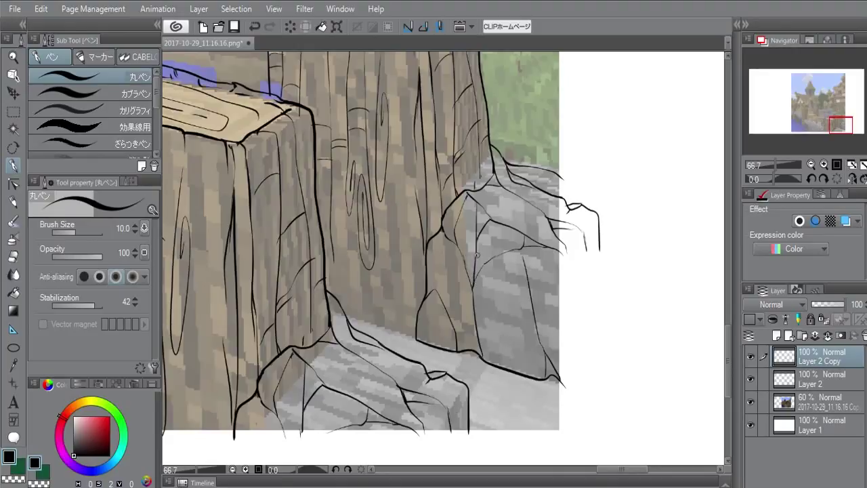
drag(520, 296, 569, 353)
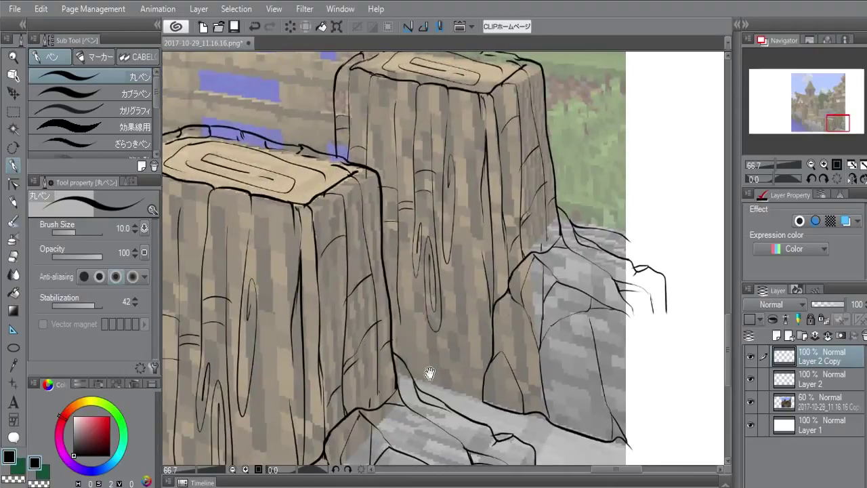
Draw the second post's bottom edge behind the foreground ledge and extend its bark lines down to it, redoing poor strokes.
drag(430, 373, 448, 334)
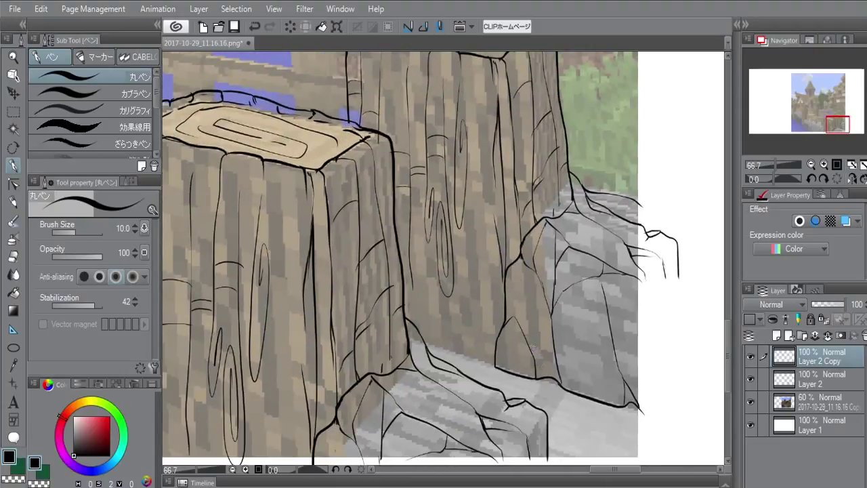
drag(554, 377, 494, 293)
drag(529, 350, 552, 368)
drag(482, 351, 507, 386)
drag(445, 311, 496, 363)
key(ctrl+z)
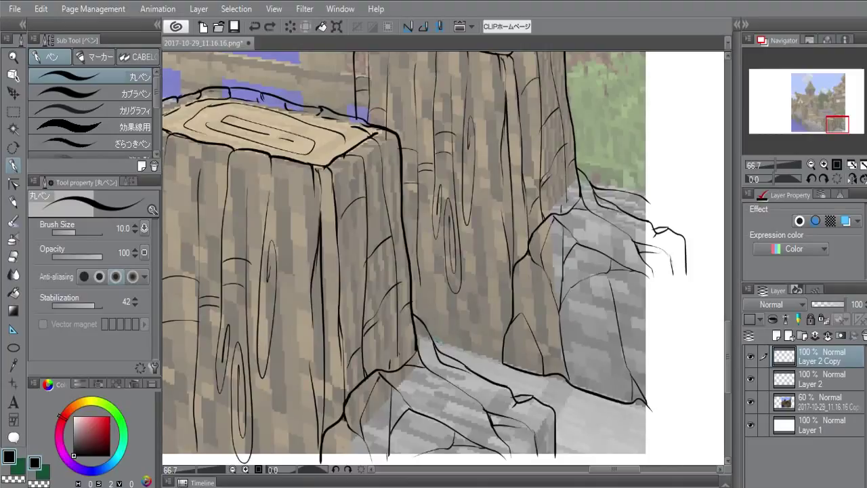
drag(434, 340, 501, 363)
key(ctrl+z)
drag(441, 341, 502, 363)
key(ctrl+z)
drag(479, 248, 477, 332)
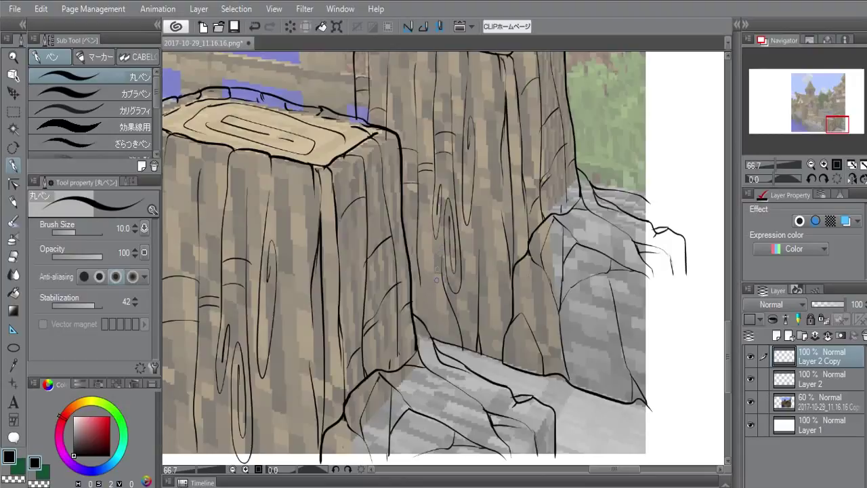
Hide the screenshot layer and inspect the line art of both posts and their rocks.
drag(437, 294, 441, 251)
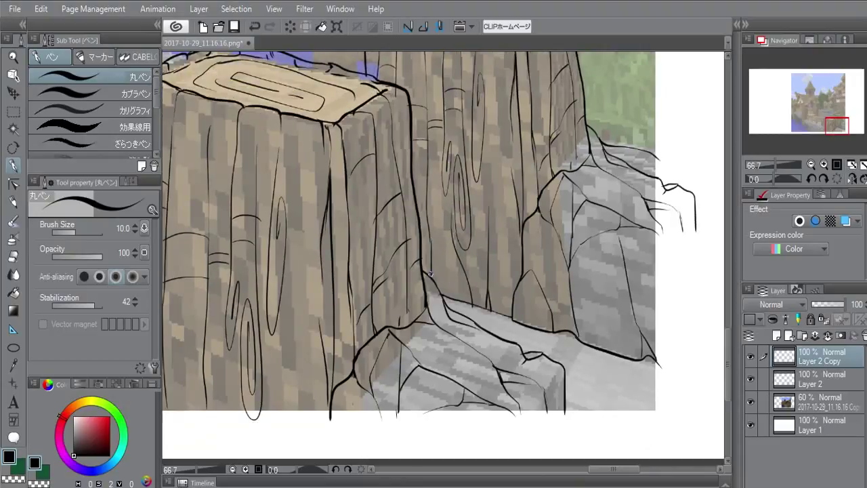
drag(447, 179, 482, 341)
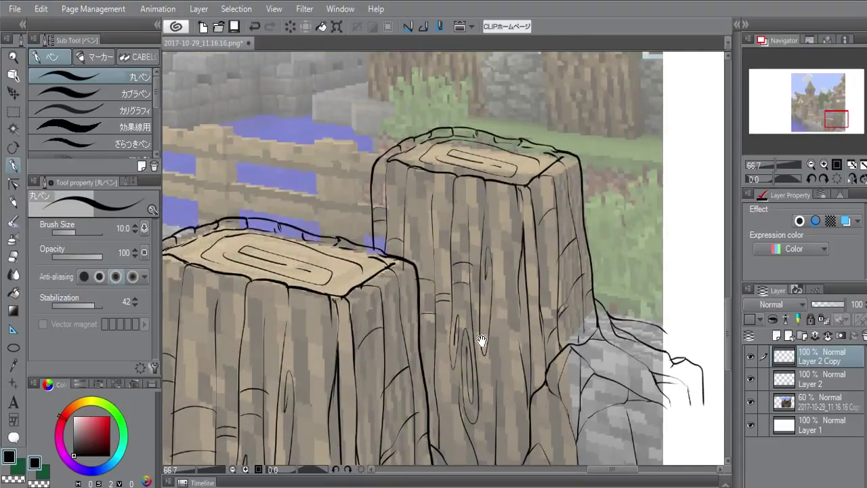
mouse_move(541, 293)
mouse_down()
mouse_move(551, 242)
mouse_move(538, 292)
mouse_up()
drag(518, 434, 474, 437)
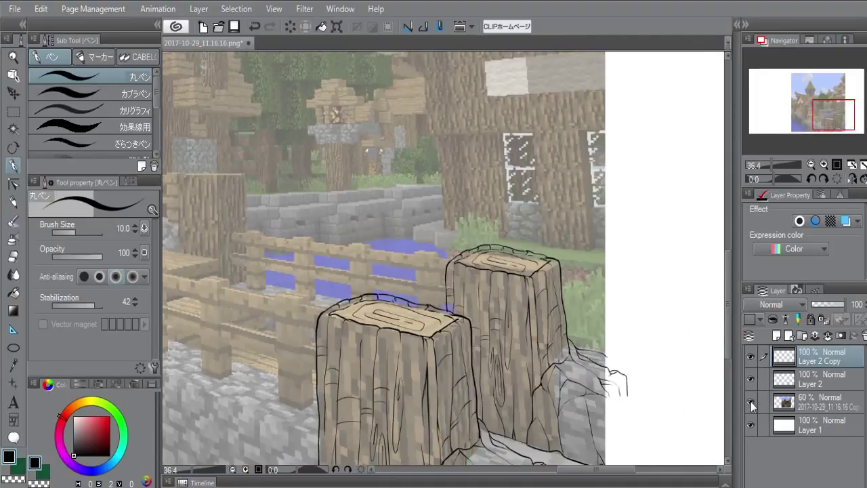
click(750, 401)
drag(580, 344, 603, 300)
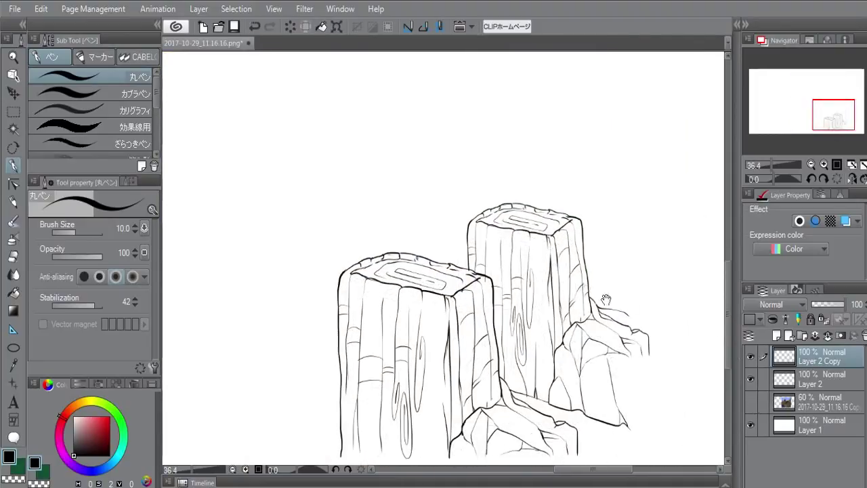
drag(540, 330, 503, 299)
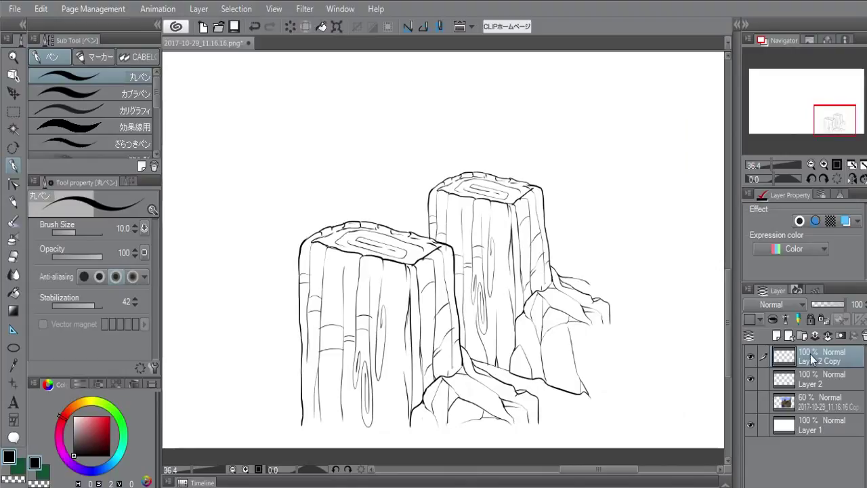
Merge the copied post's line art layer into Layer 2 and show the screenshot layer again.
key(ctrl+e)
click(750, 378)
click(751, 378)
drag(387, 267, 477, 314)
scroll(476, 314, down, 2)
click(751, 379)
drag(430, 327, 499, 323)
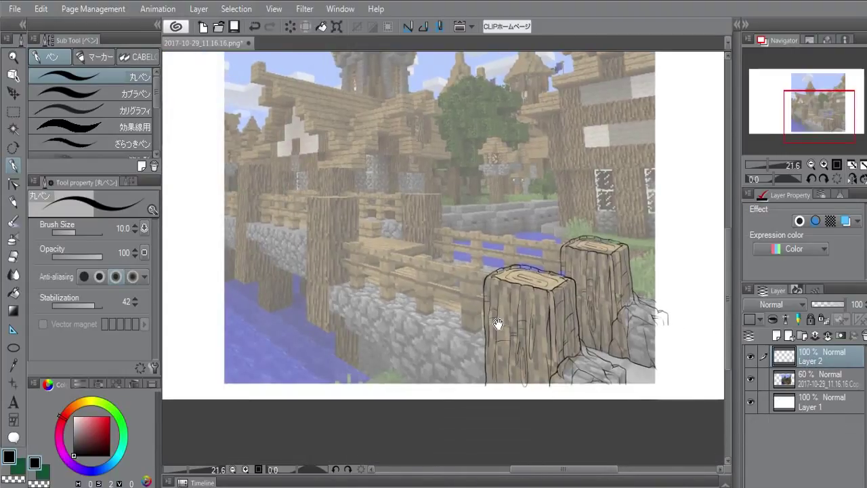
Trace the left edge and slanted top of the fence post nearest the foreground post, redoing the poor edge stroke.
scroll(498, 323, up, 3)
scroll(497, 323, up, 2)
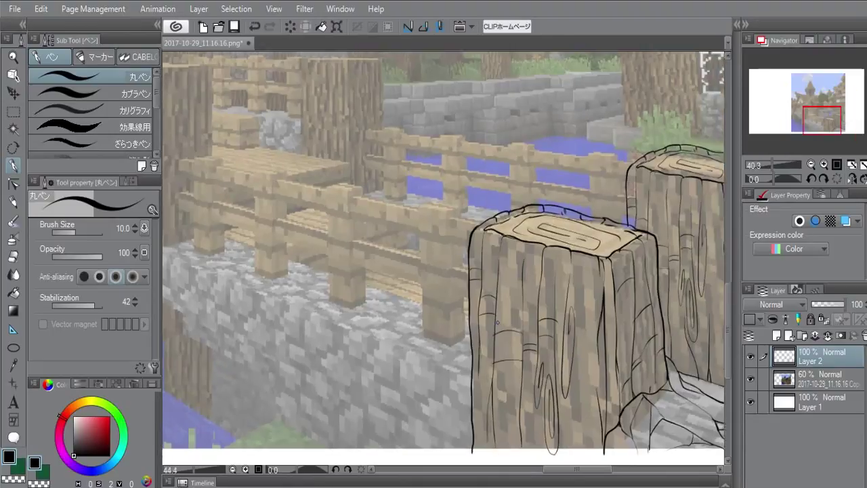
drag(377, 267, 563, 280)
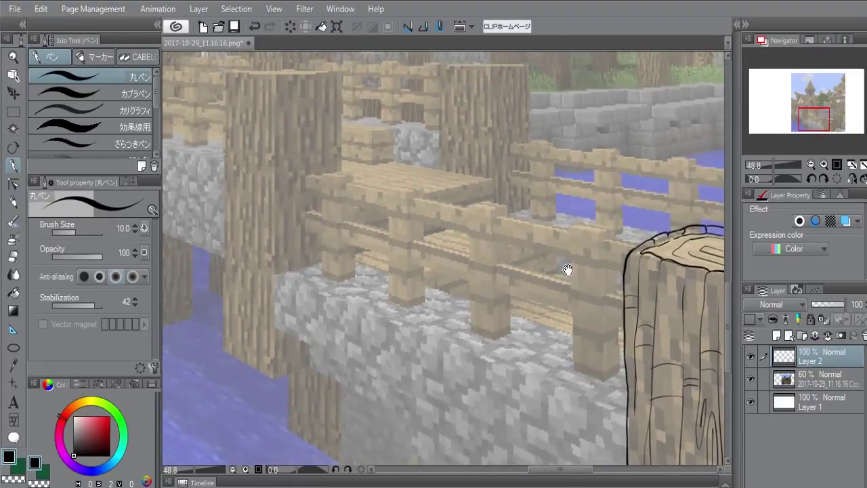
scroll(568, 268, up, 1)
drag(513, 267, 497, 272)
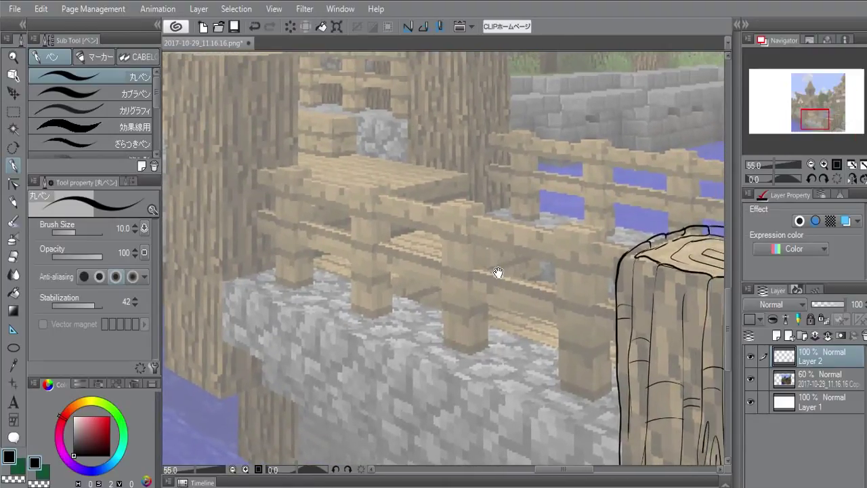
scroll(498, 271, up, 2)
mouse_move(551, 266)
mouse_down()
mouse_move(534, 303)
mouse_move(428, 273)
mouse_up()
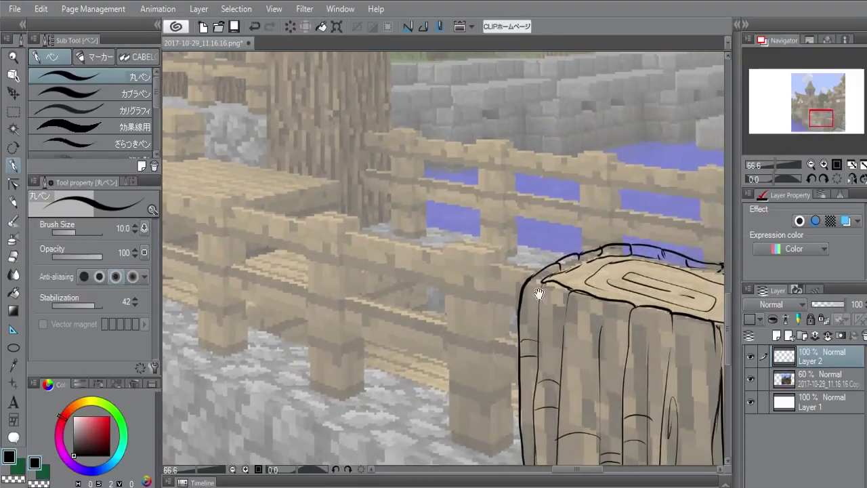
mouse_move(540, 294)
mouse_down()
mouse_move(351, 296)
mouse_move(581, 251)
mouse_up()
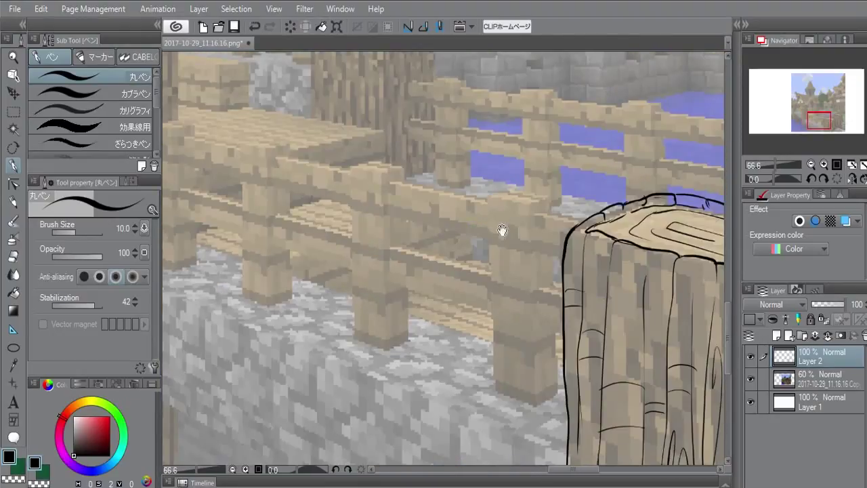
mouse_move(503, 230)
mouse_down()
mouse_move(491, 269)
mouse_move(502, 222)
mouse_move(474, 332)
mouse_move(475, 370)
mouse_move(479, 313)
mouse_move(482, 424)
mouse_up()
key(ctrl+z)
drag(517, 384, 513, 399)
drag(477, 250, 527, 248)
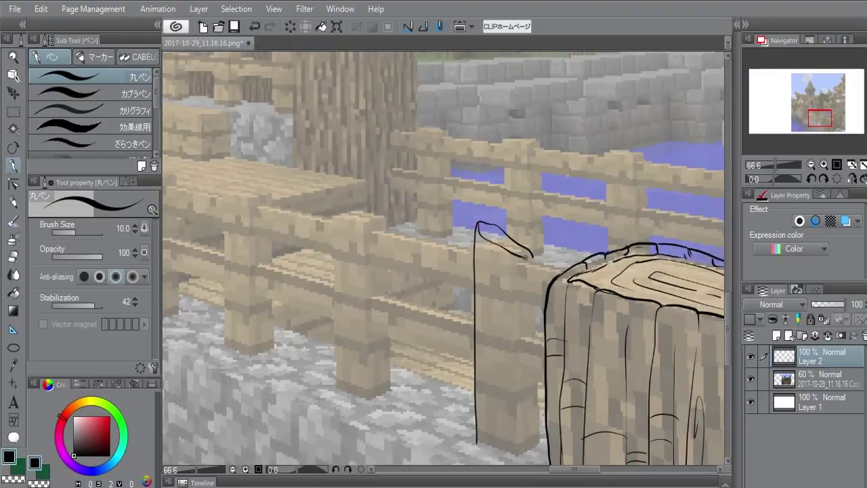
Complete the fence post's outline with its front top crack and right edge, undoing an unwanted inner grain line.
key(ctrl+z)
drag(496, 246, 485, 372)
key(ctrl+z)
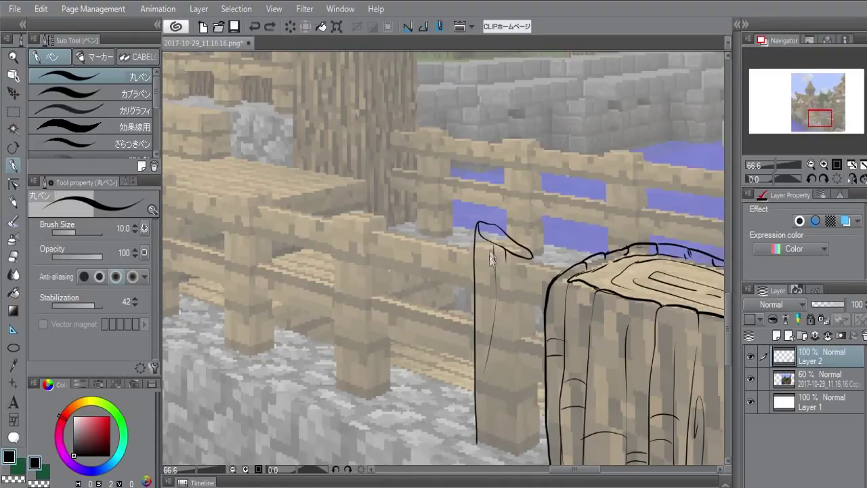
mouse_move(494, 246)
mouse_down()
mouse_move(473, 211)
mouse_move(512, 310)
mouse_up()
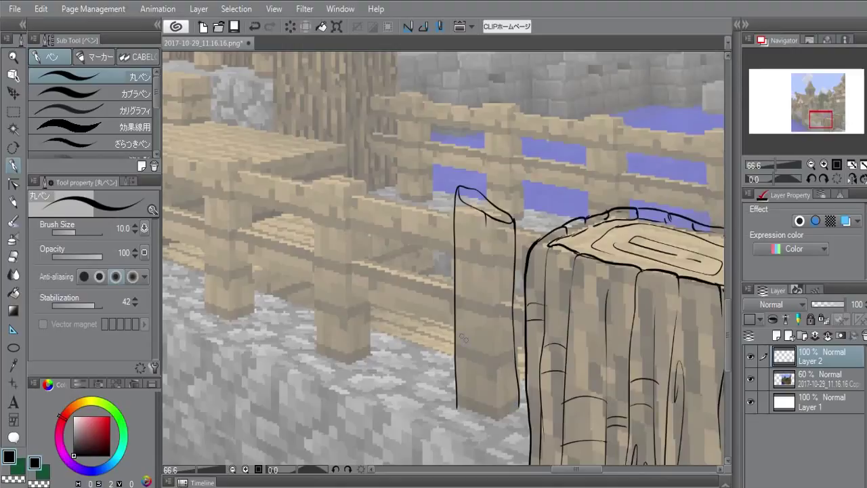
drag(456, 345, 512, 353)
drag(456, 355, 513, 363)
key(ctrl+z)
drag(456, 296, 482, 302)
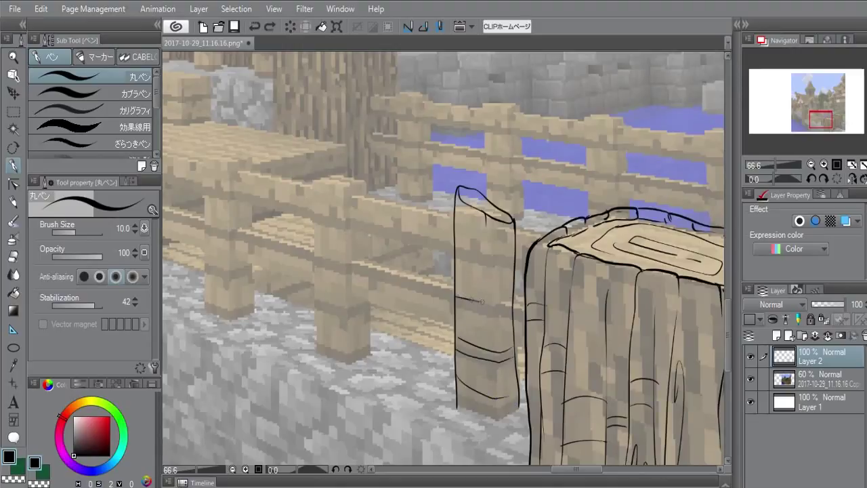
key(ctrl+z)
key(ctrl+z)
key(ctrl+z)
key(ctrl+z)
key(ctrl+z)
key(ctrl+z)
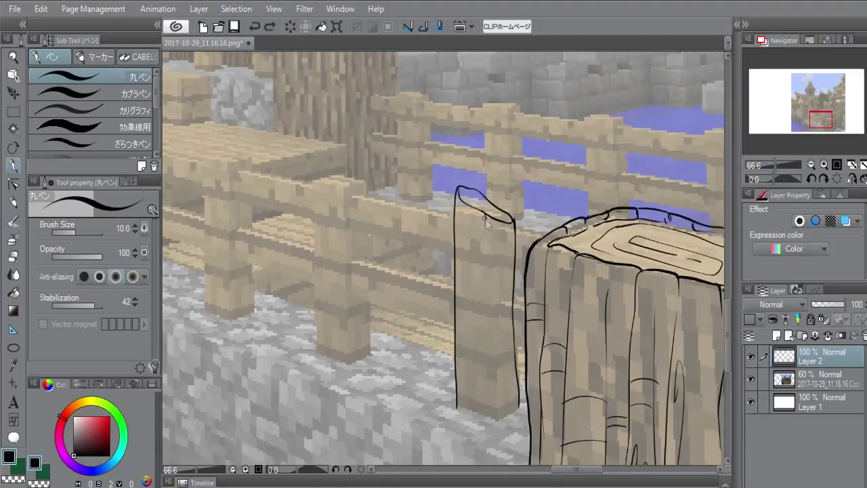
Draw vertical wood grain lines and narrow knots down the full height of the fence post.
drag(485, 252, 482, 414)
mouse_move(480, 217)
mouse_down()
mouse_move(472, 350)
mouse_move(467, 342)
mouse_move(467, 284)
mouse_move(493, 251)
mouse_move(488, 416)
mouse_up()
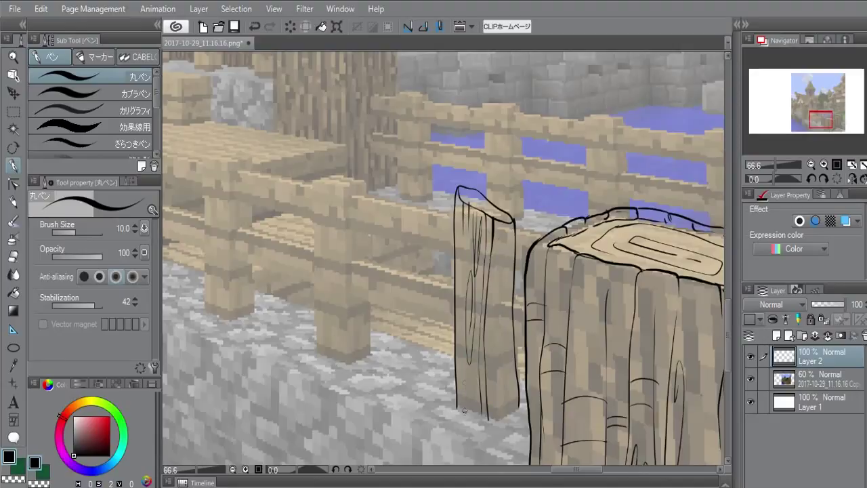
drag(502, 235, 504, 419)
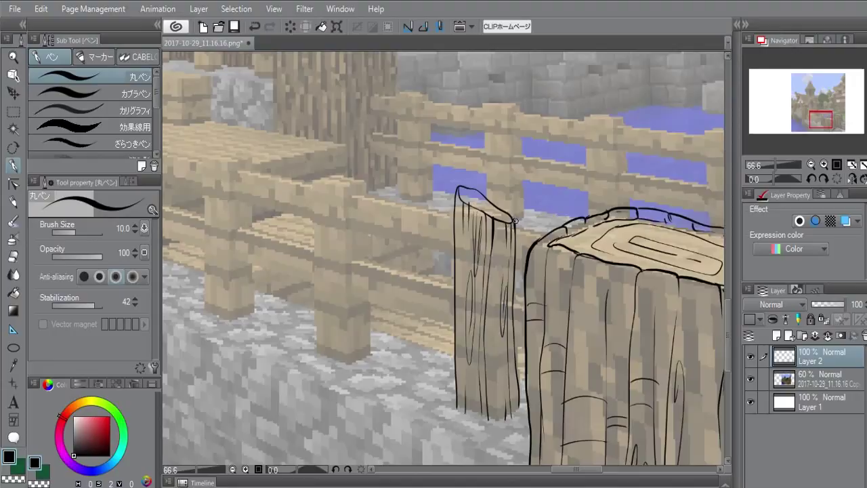
Draw the upper rail stub joining the fence post to the foreground post, erase overlapping lines, and add its wood grain.
key(e)
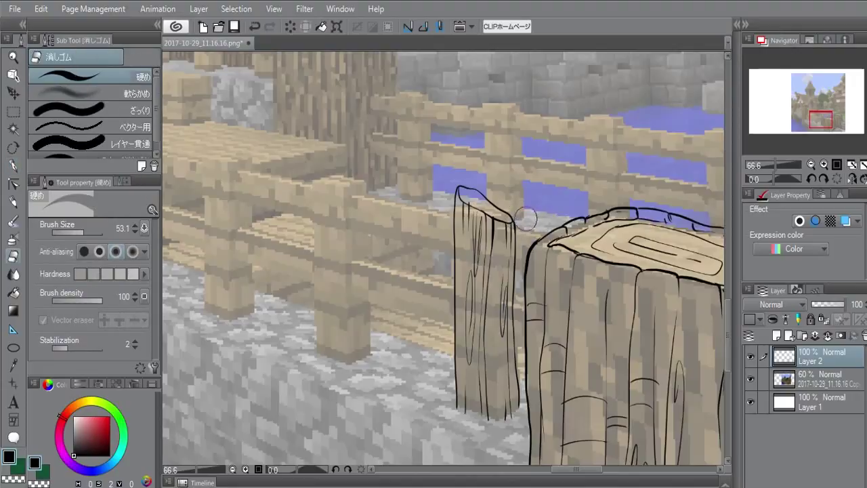
key(p)
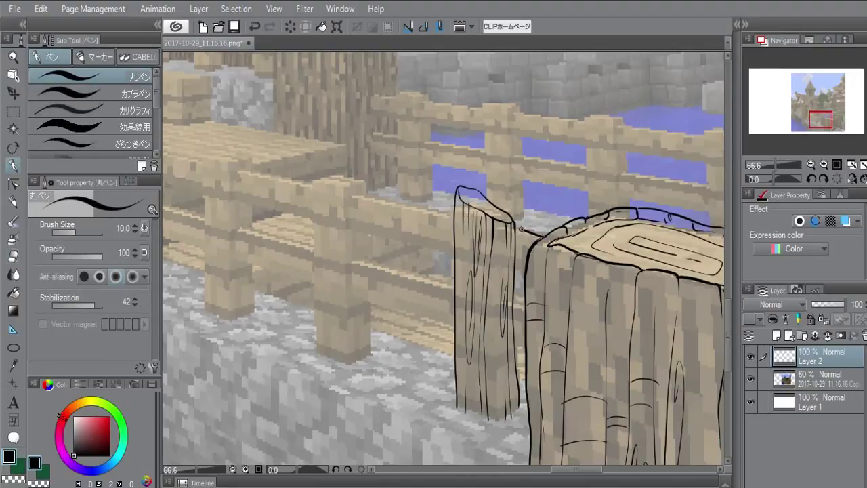
key(ctrl+z)
key(e)
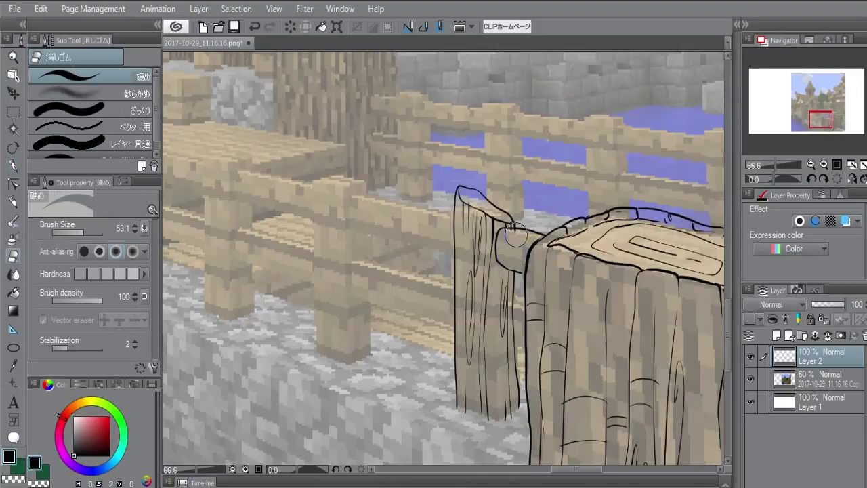
key(p)
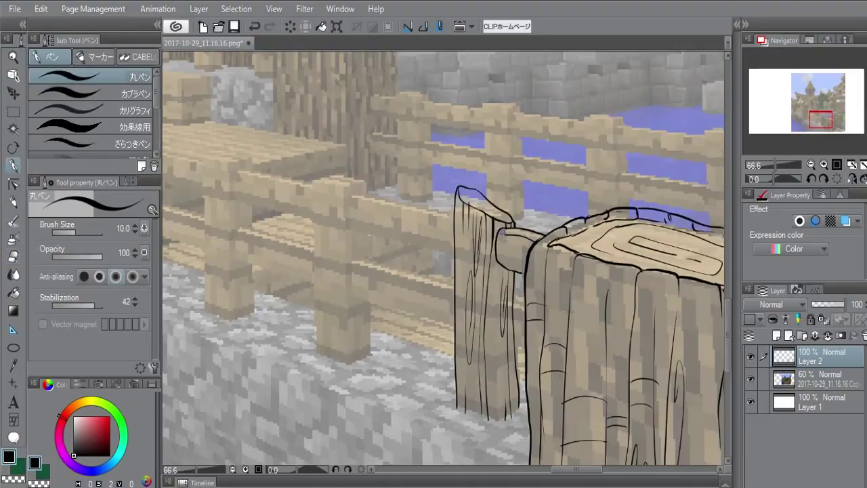
mouse_move(502, 232)
mouse_down()
mouse_move(531, 238)
mouse_move(524, 259)
mouse_up()
Draw the lower rail stub between the fence post and the foreground post, erasing the post edge crossing it and adding grain.
drag(513, 315, 521, 266)
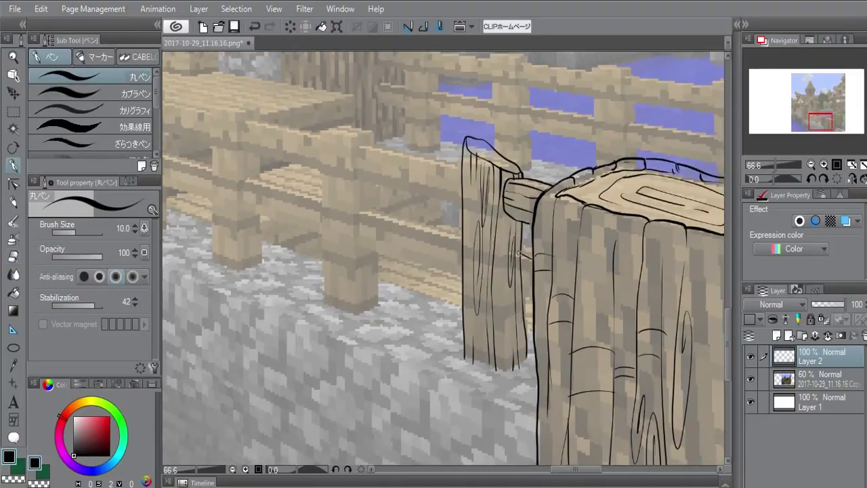
key(e)
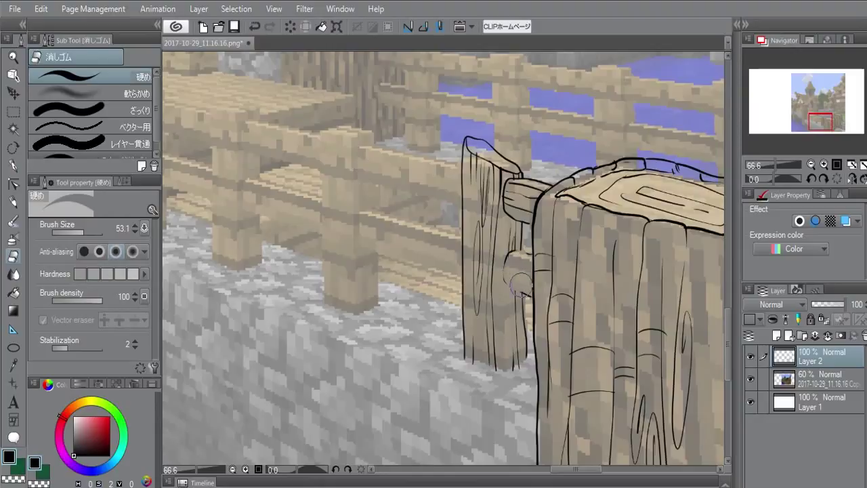
key(p)
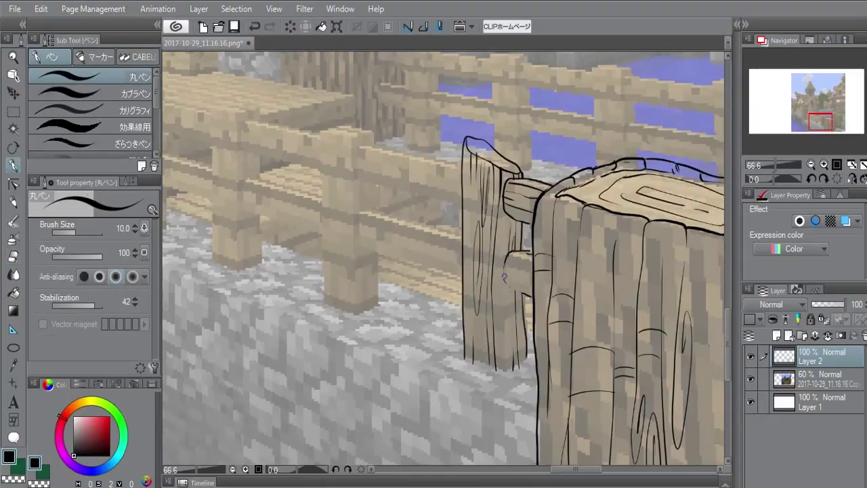
key(ctrl+z)
drag(506, 267, 531, 284)
Lasso the traced fence post with its rail stubs, duplicate it, and scale the copy down over the adjacent post farther along the fence.
mouse_move(366, 171)
mouse_down()
mouse_move(373, 199)
mouse_move(456, 263)
mouse_move(444, 240)
mouse_up()
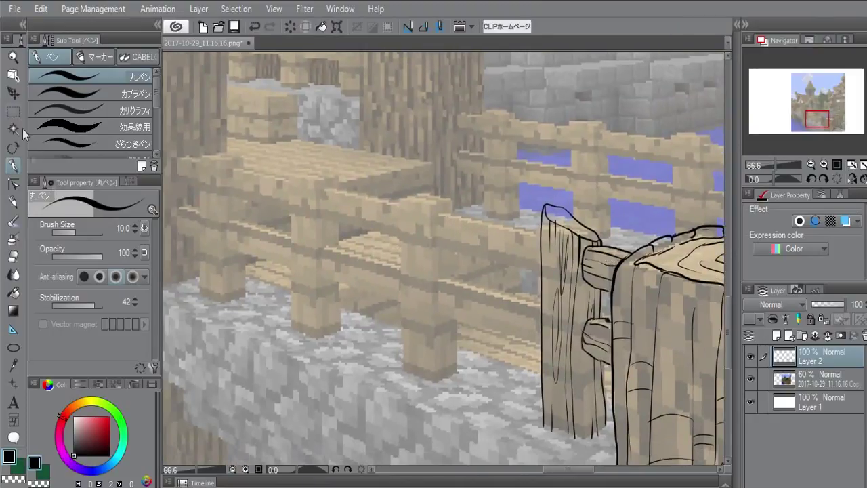
click(17, 93)
click(15, 148)
click(15, 113)
click(88, 110)
drag(610, 268, 569, 226)
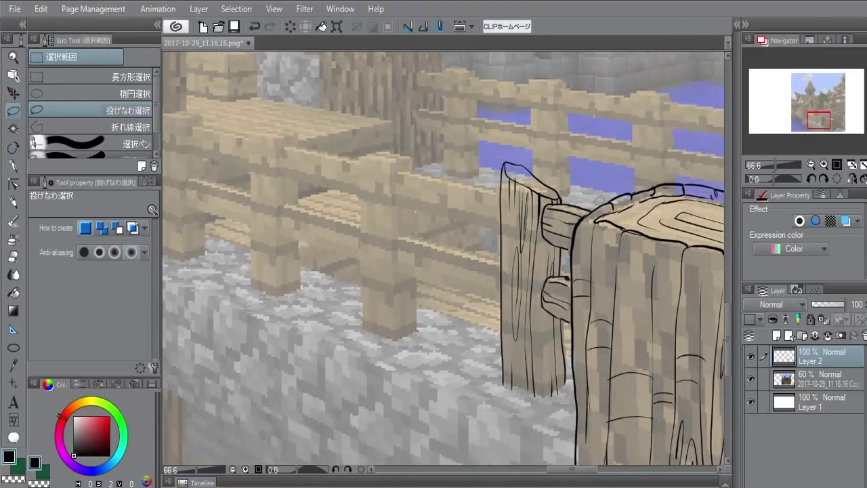
mouse_move(599, 201)
mouse_down()
mouse_move(572, 256)
mouse_move(500, 145)
mouse_move(596, 193)
mouse_move(598, 203)
mouse_up()
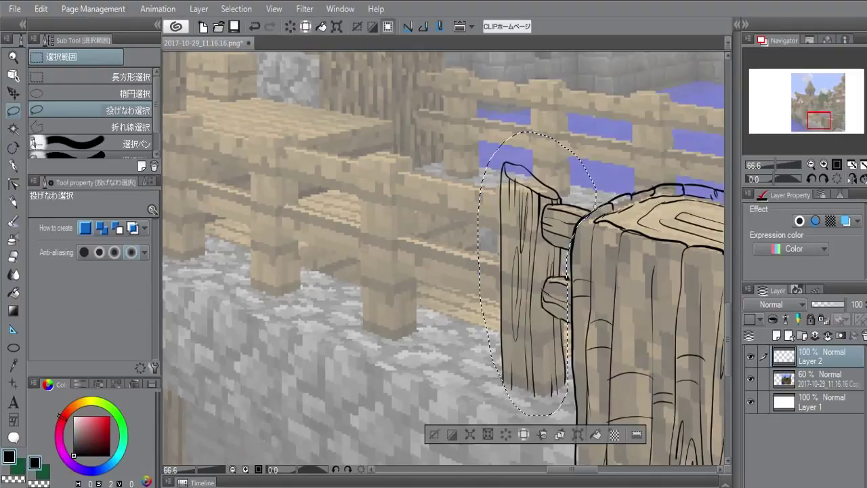
key(ctrl+c)
key(ctrl+v)
key(ctrl+t)
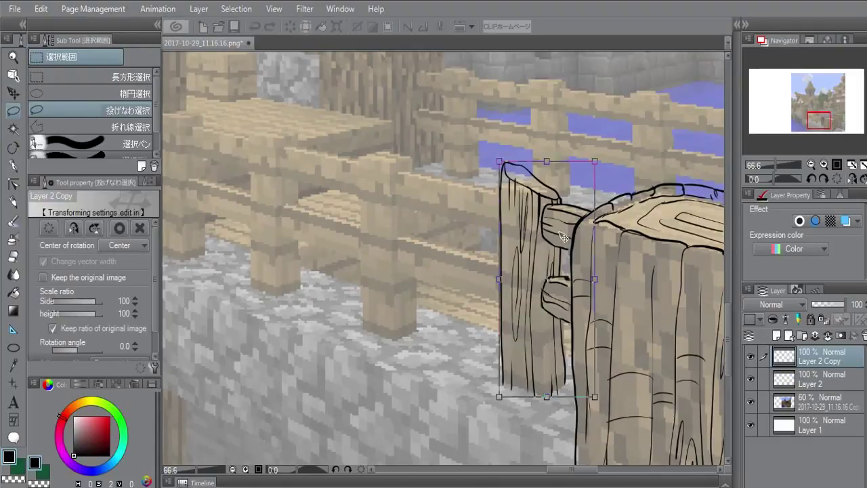
drag(564, 235, 423, 178)
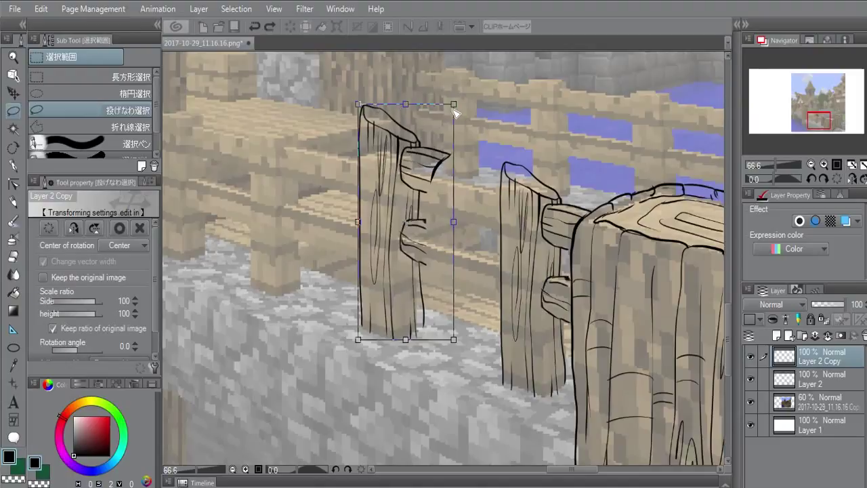
drag(454, 105, 441, 138)
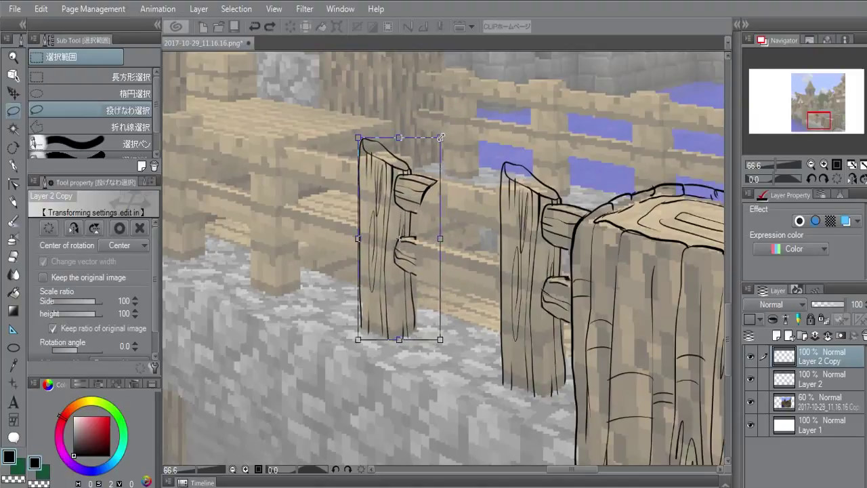
key(Return)
Clean the leftover edge off the copied stubs and draw the upper and lower rails from the copied post to the original fence post.
key(e)
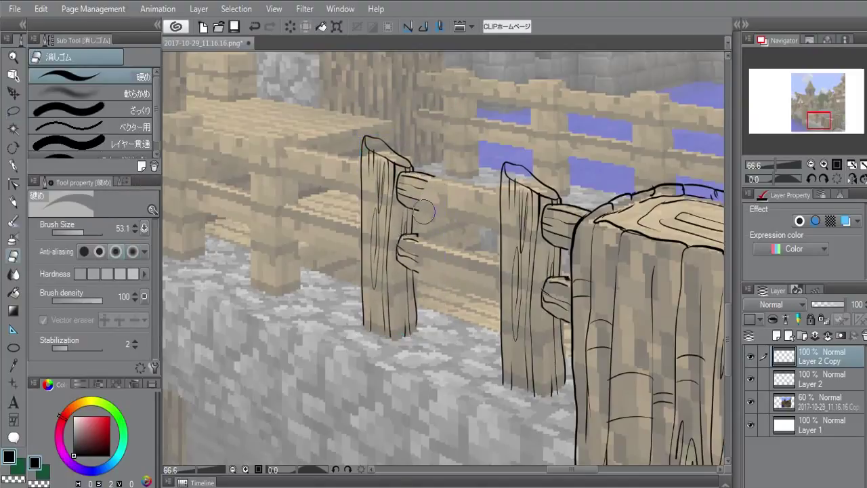
key(p)
drag(432, 175, 477, 190)
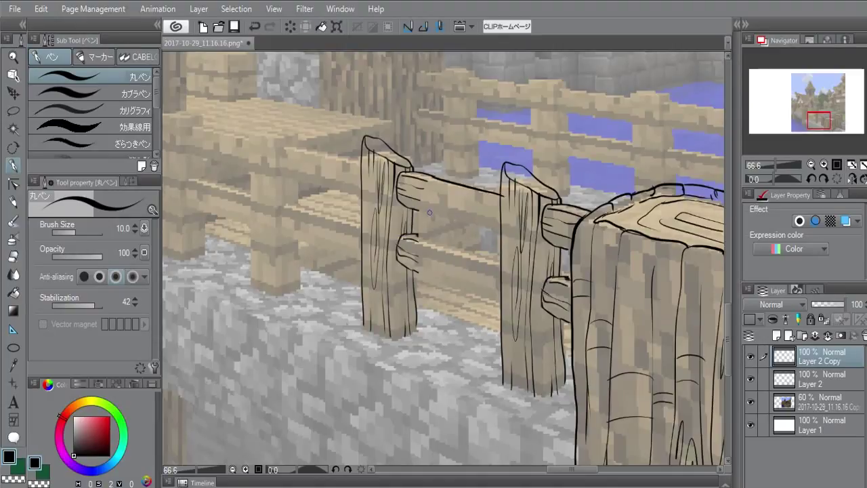
drag(420, 210, 488, 224)
drag(415, 236, 502, 258)
drag(414, 269, 487, 297)
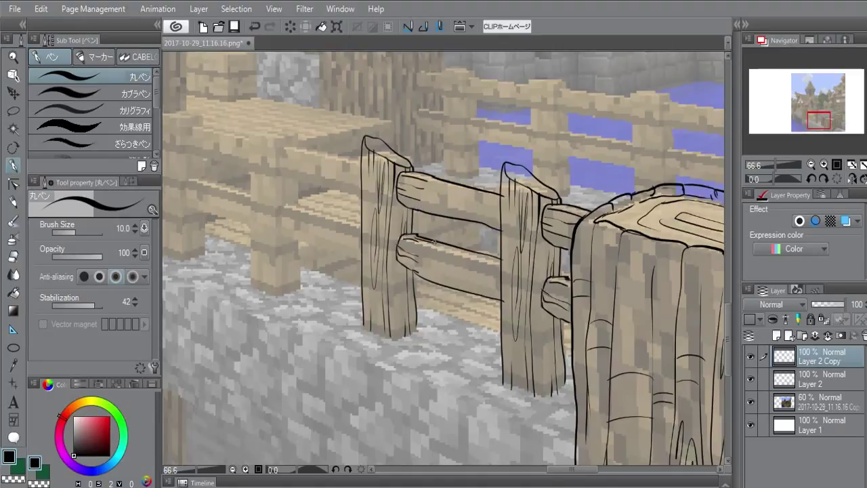
key(e)
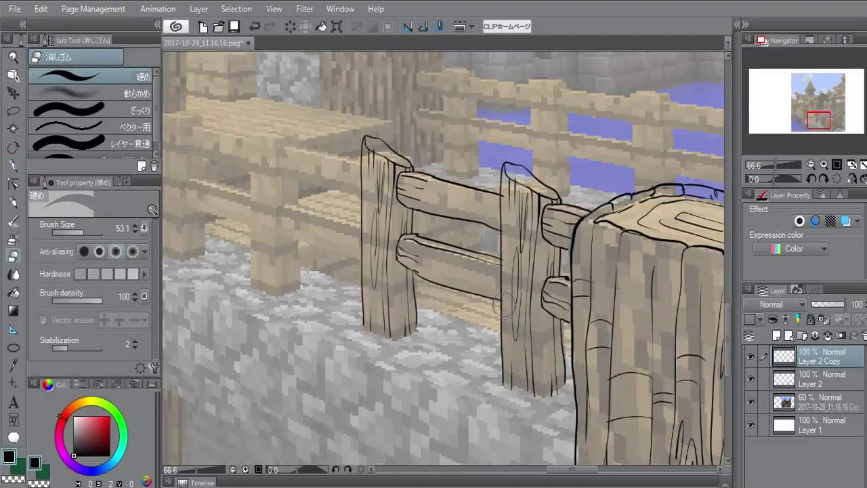
Add wood grain lines along the upper and lower rails between the two traced fence posts.
key(p)
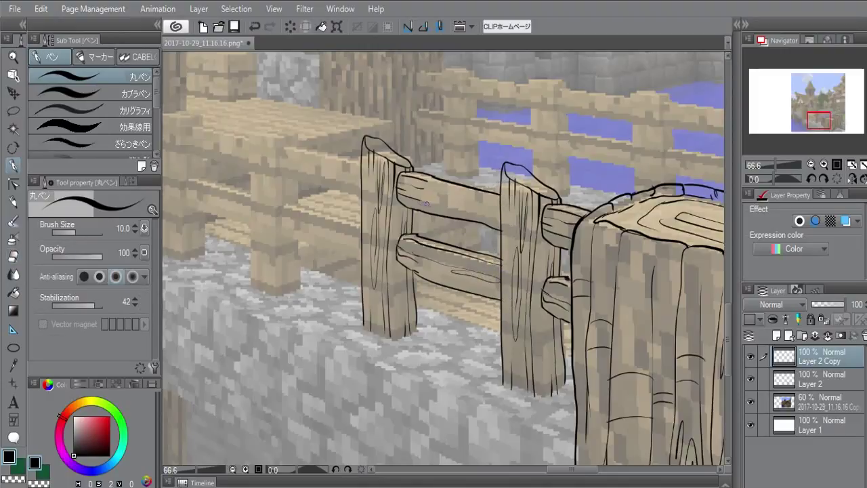
mouse_move(420, 202)
mouse_down()
mouse_move(489, 222)
mouse_move(464, 213)
mouse_up()
drag(421, 189, 498, 207)
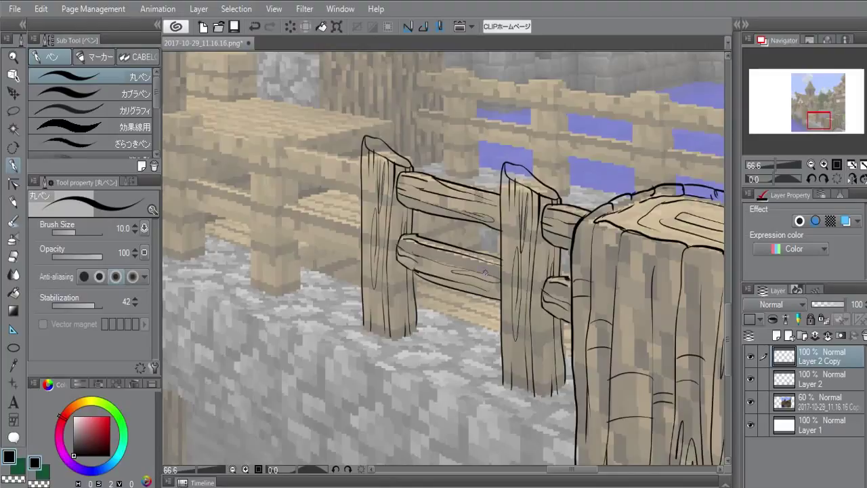
Duplicate the copied post with its two rails, scale it to 86%, and fit it over the third post of the front fence.
drag(471, 258, 580, 312)
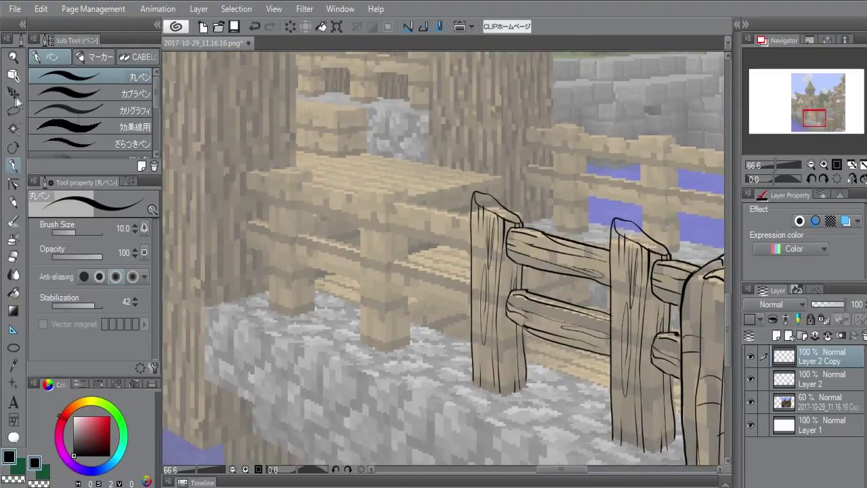
click(13, 110)
click(750, 356)
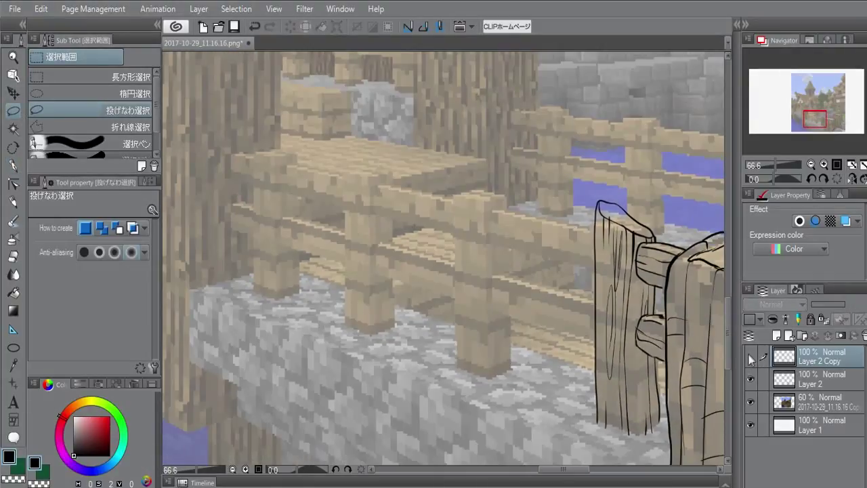
click(750, 357)
key(ctrl+c)
key(ctrl+v)
key(ctrl+t)
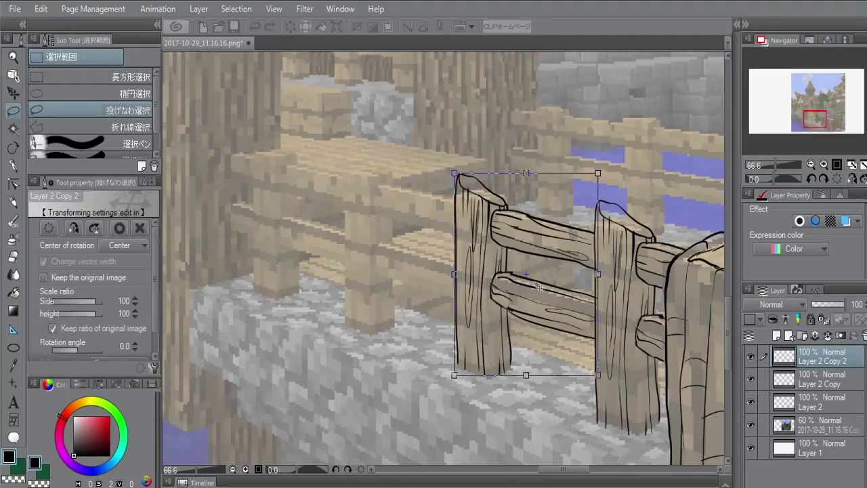
drag(583, 201, 461, 158)
drag(478, 129, 457, 157)
drag(427, 204, 434, 201)
key(Return)
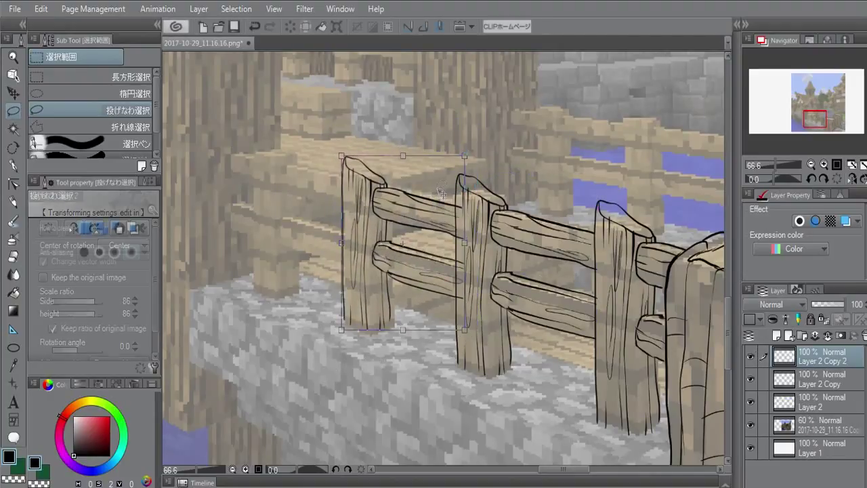
Duplicate the scaled fence section again and shrink it slightly to fit over the farthest post of the front fence.
key(ctrl+c)
key(ctrl+v)
key(ctrl+t)
drag(429, 218, 330, 189)
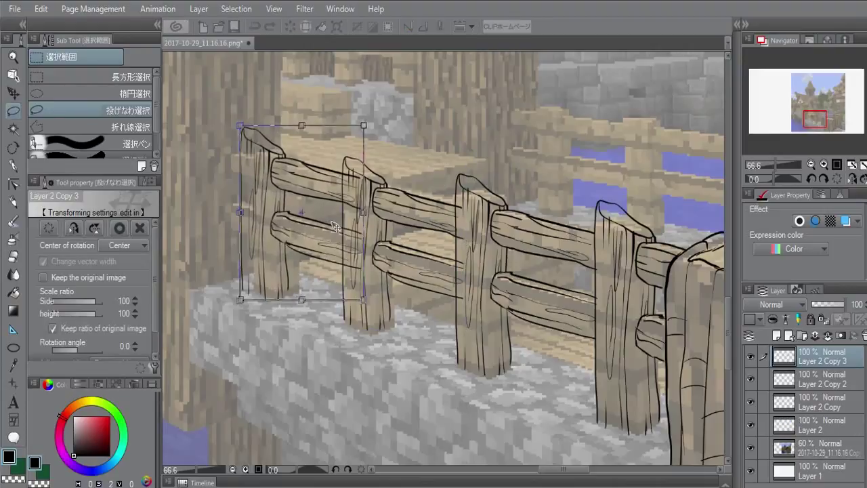
drag(364, 126, 357, 135)
drag(338, 195, 338, 193)
key(Return)
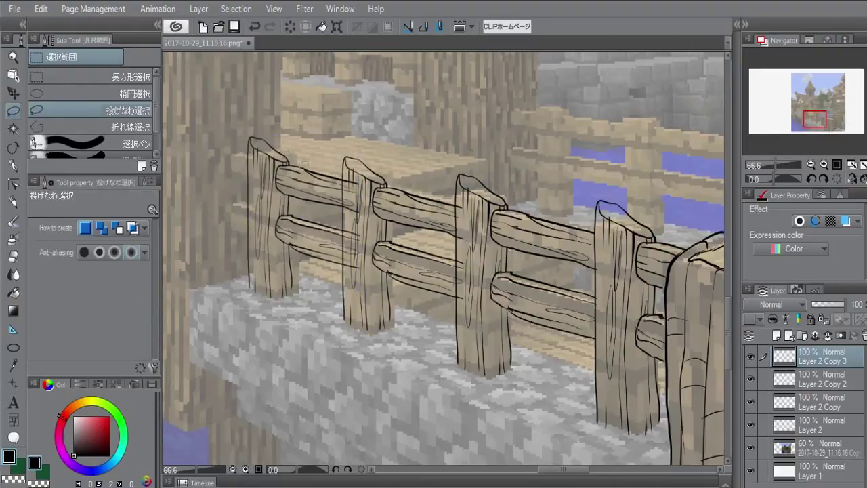
Copy part of the rails to the outer side of the farthest front post, merge it down, and clear the selection.
mouse_move(305, 166)
mouse_down()
mouse_move(328, 183)
mouse_move(306, 165)
mouse_up()
key(ctrl+c)
key(ctrl+v)
key(ctrl+t)
drag(329, 230, 255, 217)
key(Return)
key(ctrl+e)
key(e)
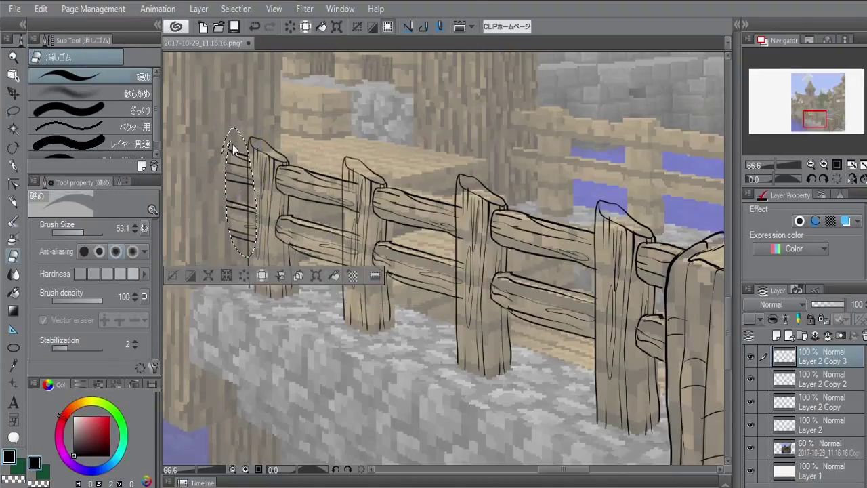
key(ctrl+d)
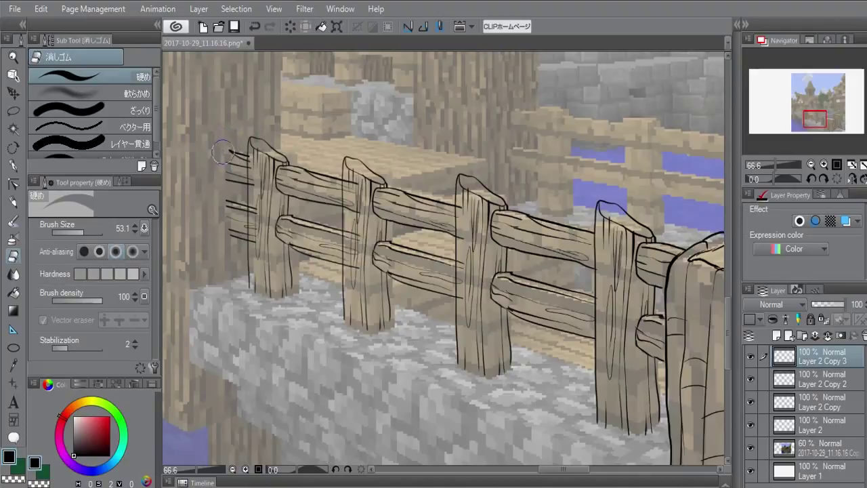
Merge the separate fence copy layers down into Layer 2.
click(807, 380)
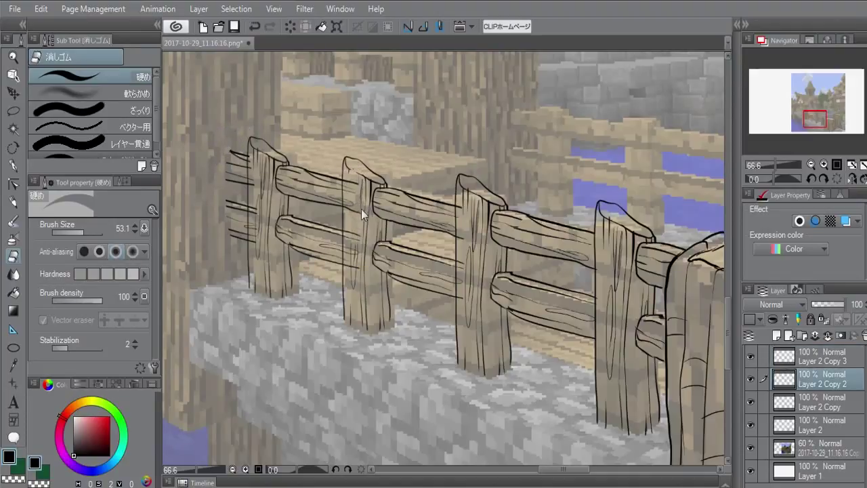
key(alt+bracketright)
key(Delete)
key(Delete)
key(Delete)
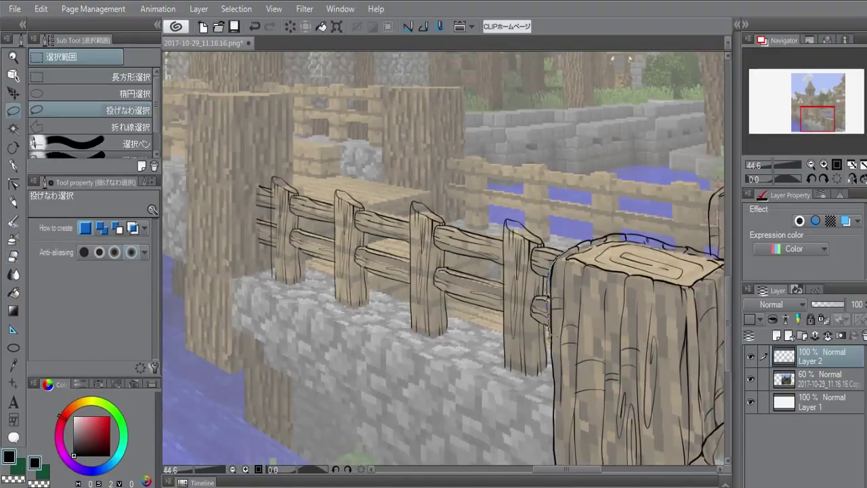
Duplicate the front fence, fit it over the back fence slightly smaller and rotated, and erase its lines crossing the foreground post's top.
mouse_move(550, 336)
mouse_down()
mouse_move(425, 365)
mouse_move(552, 318)
mouse_up()
key(ctrl+c)
key(ctrl+v)
key(ctrl+t)
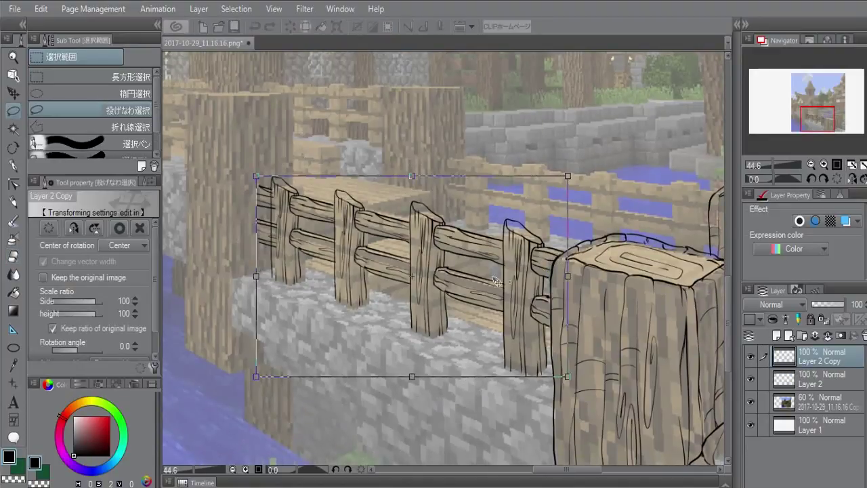
drag(496, 281, 357, 313)
drag(357, 313, 544, 249)
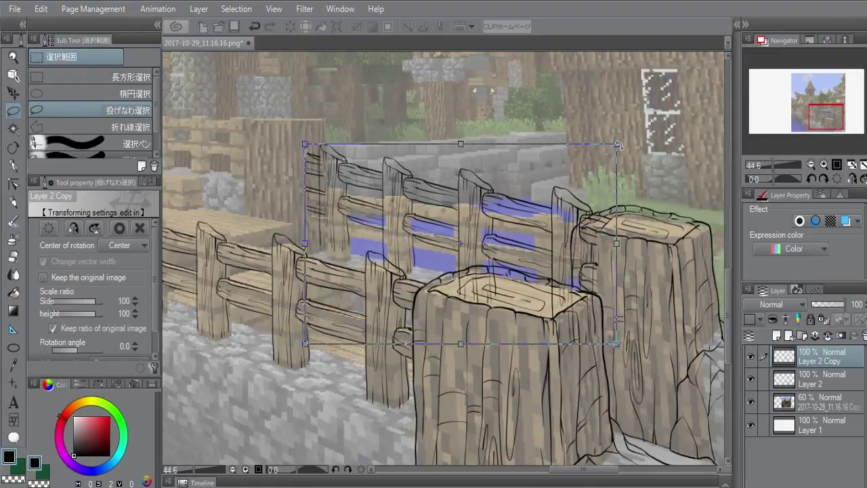
drag(618, 144, 591, 166)
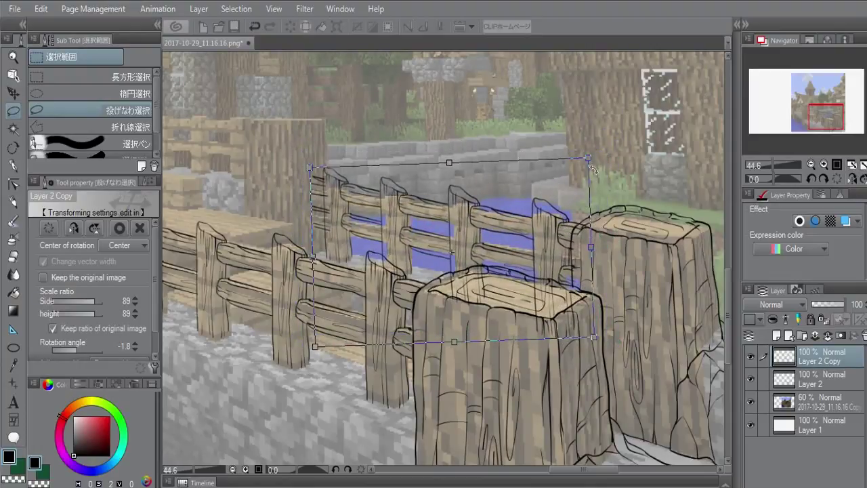
drag(588, 159, 558, 160)
drag(546, 224, 549, 226)
drag(561, 160, 577, 167)
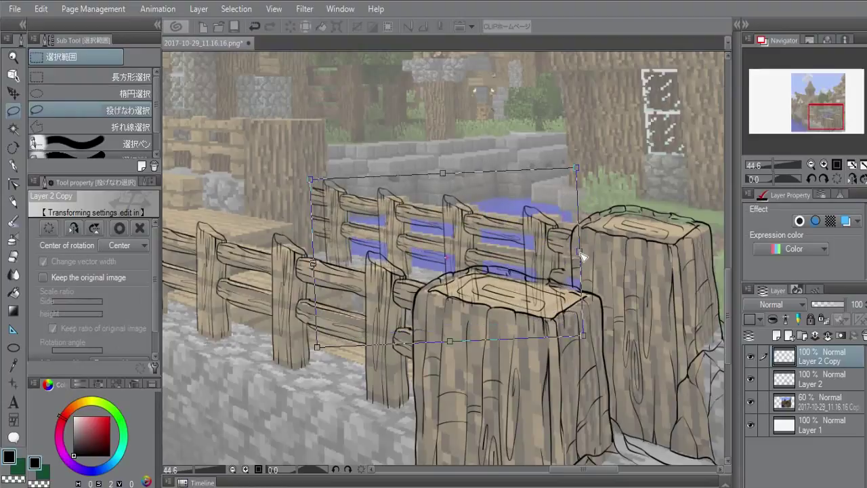
key(Return)
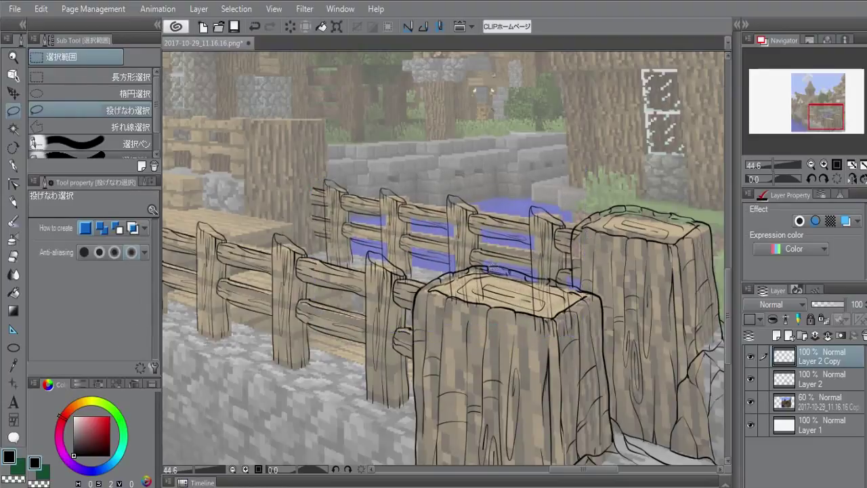
key(e)
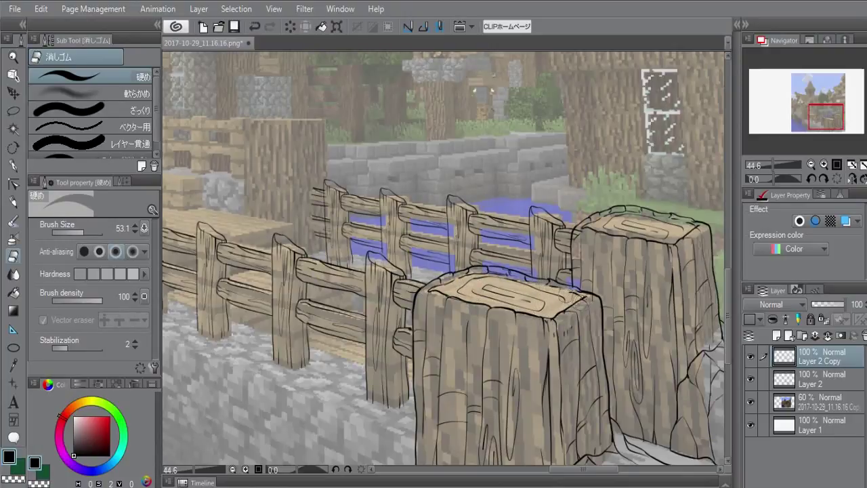
drag(472, 286, 518, 297)
Hide the reference screenshot to examine the line art of the posts and both fences, and show it again.
click(751, 402)
scroll(458, 251, down, 3)
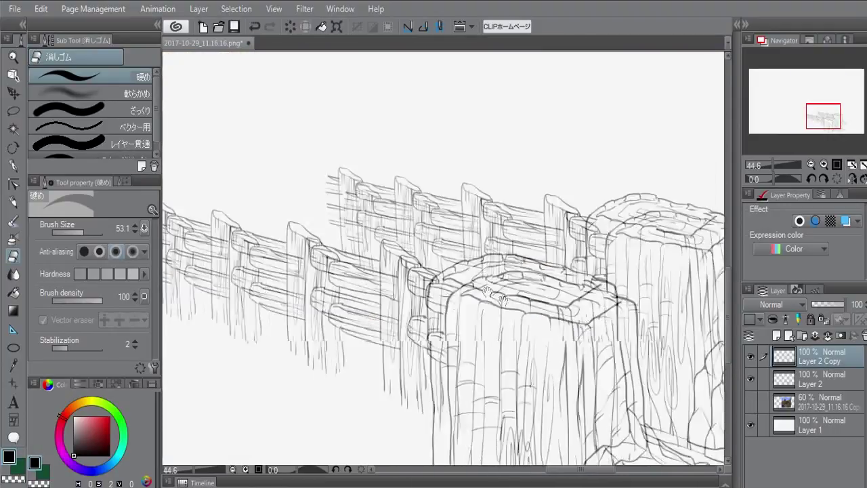
drag(459, 251, 442, 272)
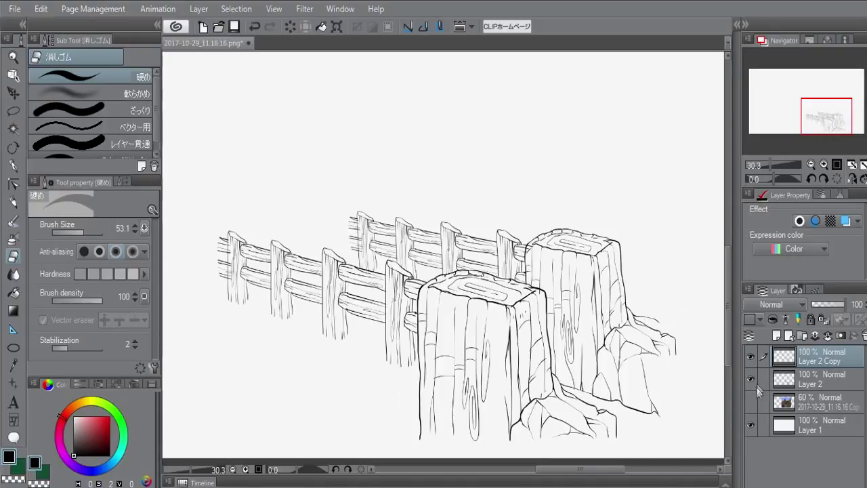
click(751, 401)
scroll(458, 253, down, 2)
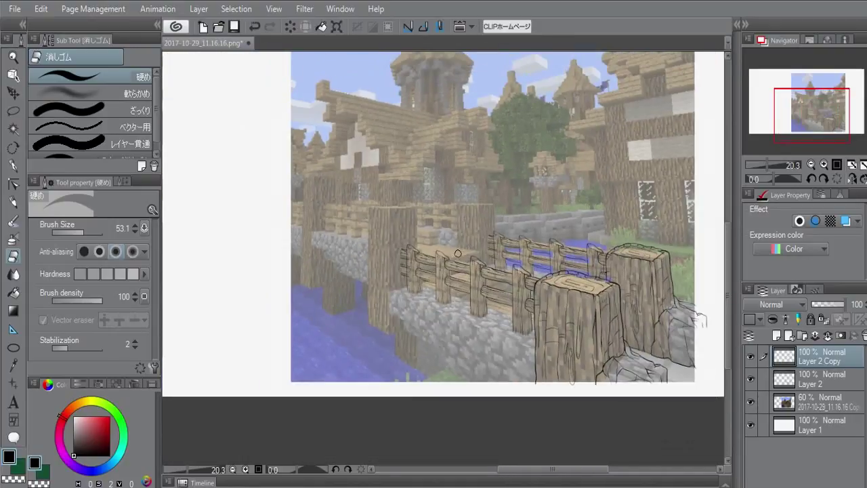
Clean up the farthest front fence post's edge where the rail ends meet it, and merge Layer 2 Copy into Layer 2.
scroll(458, 253, up, 2)
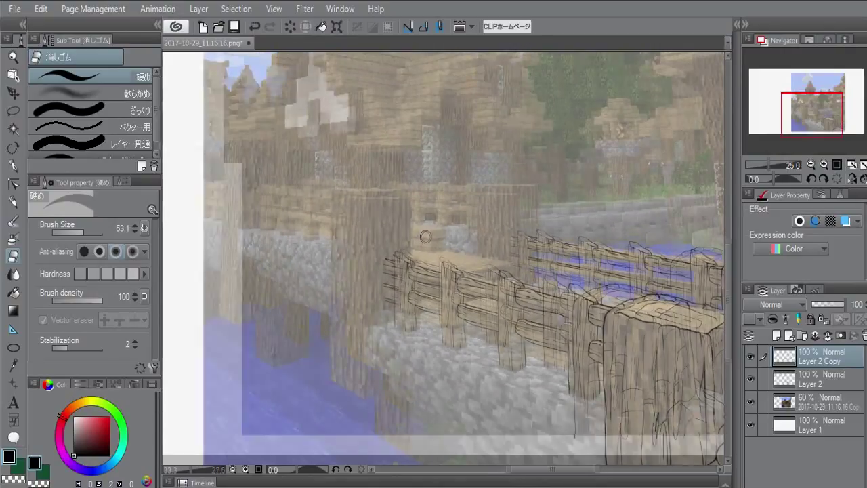
scroll(425, 236, up, 3)
scroll(429, 263, up, 2)
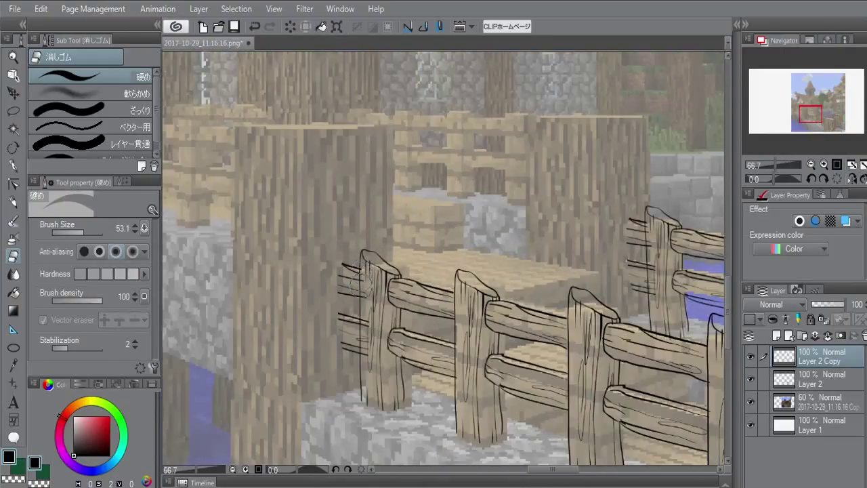
click(804, 381)
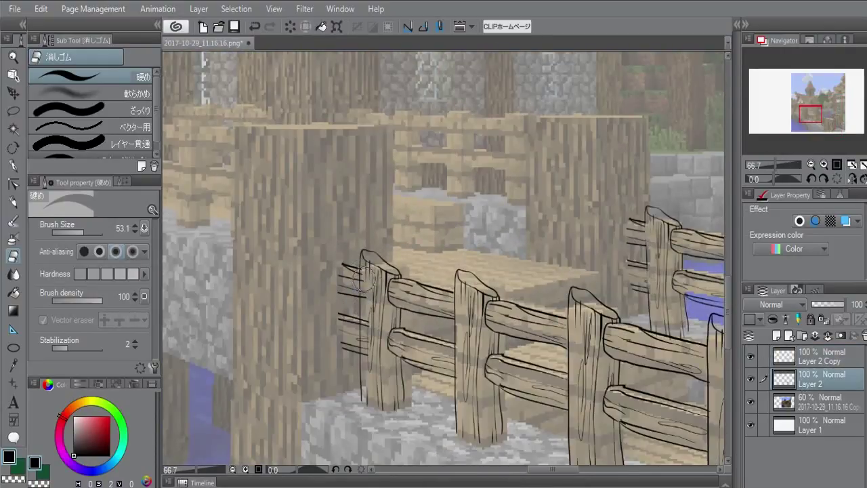
key(ctrl+z)
drag(365, 312, 365, 354)
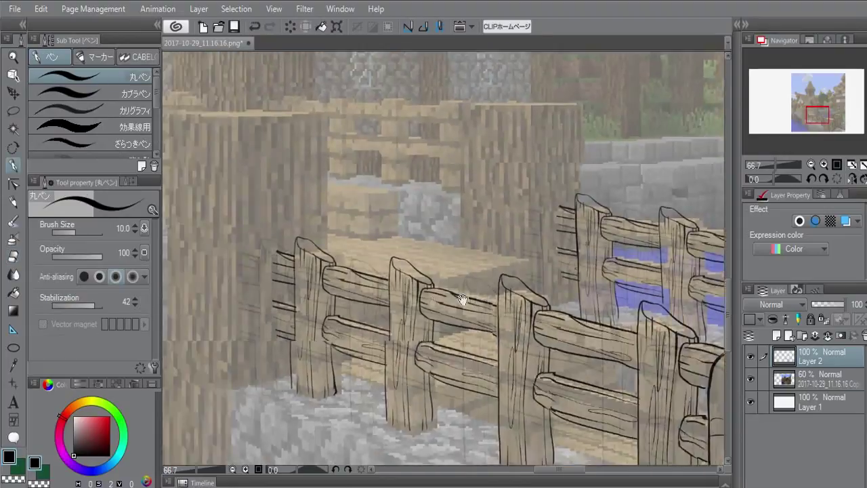
Trace the left edge of the tall log post at the front fence's far end, down to the water.
drag(430, 291, 467, 313)
drag(364, 265, 441, 296)
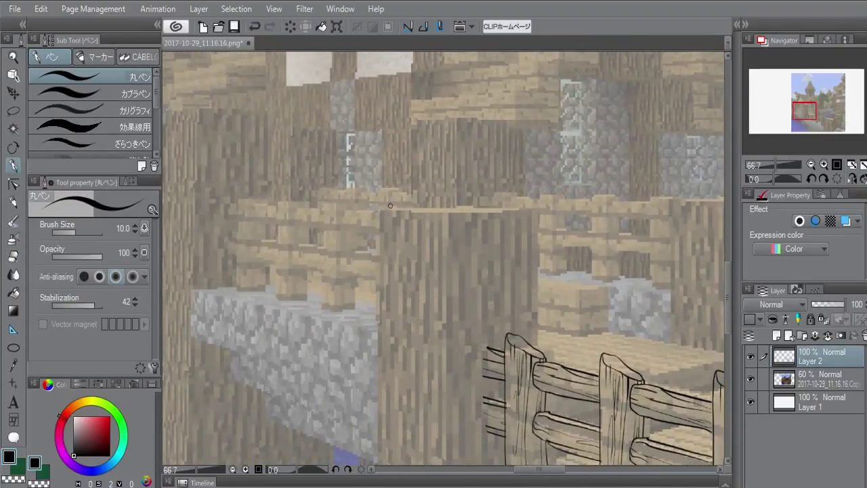
drag(375, 343, 381, 277)
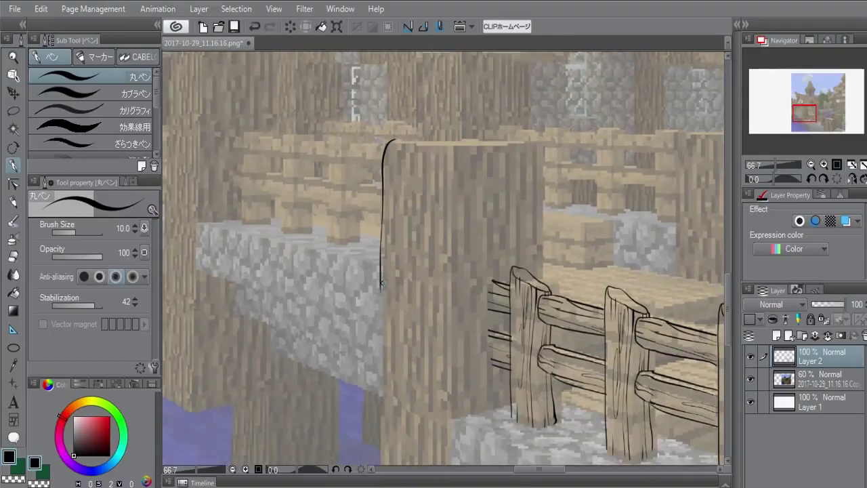
drag(381, 321, 382, 410)
drag(380, 431, 387, 325)
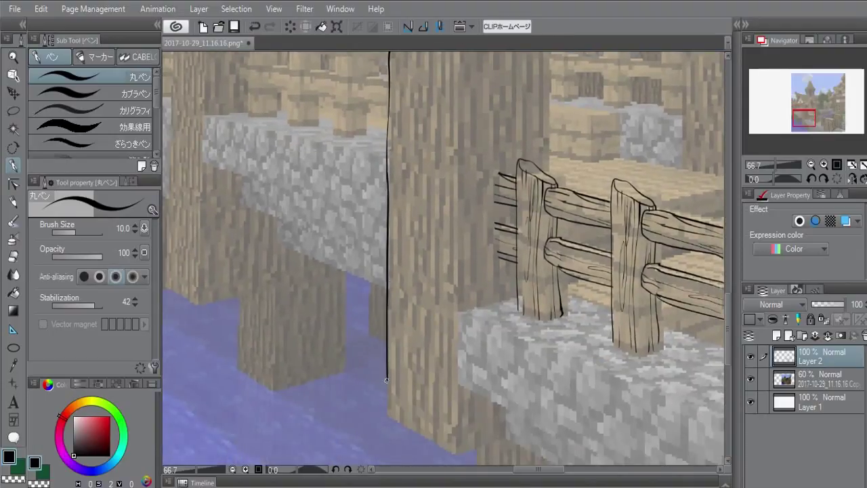
drag(390, 404, 368, 281)
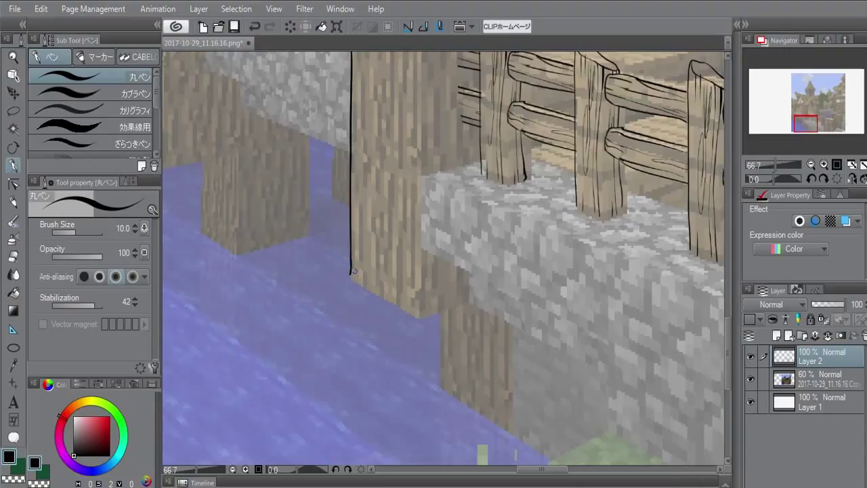
Draw the tall log post's slightly rounded top edge and its right side down to the fence.
drag(324, 128, 427, 124)
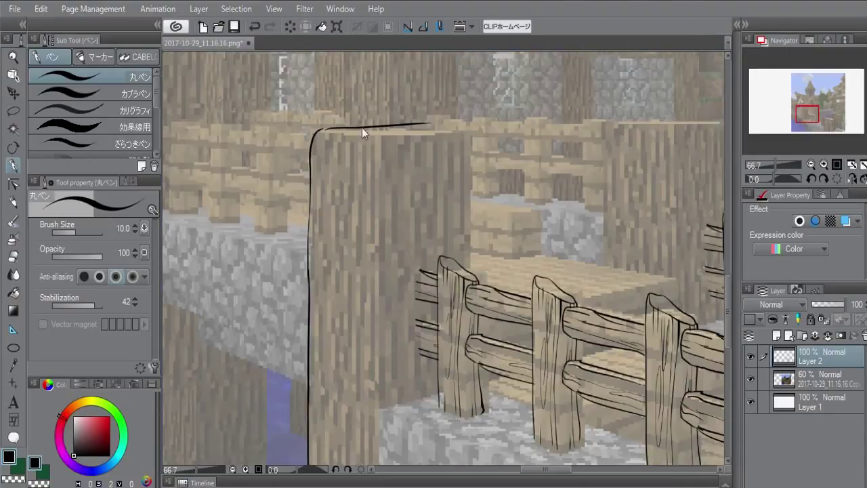
key(ctrl+z)
drag(324, 128, 457, 124)
key(ctrl+z)
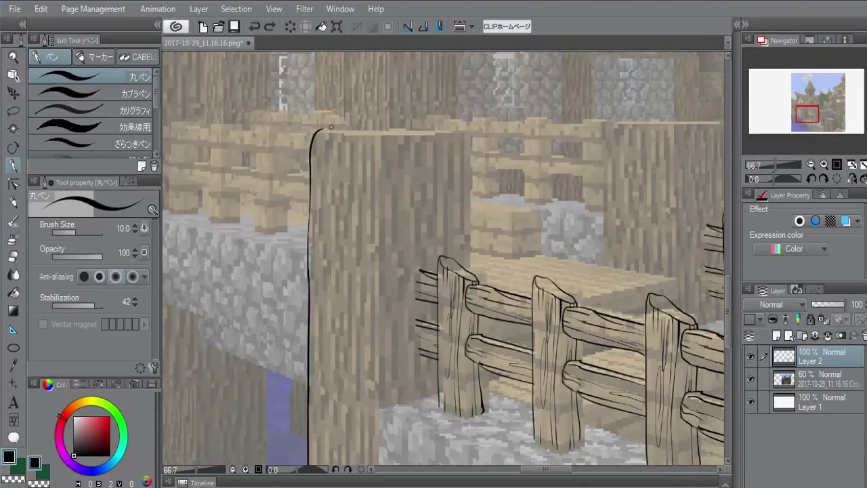
drag(336, 128, 441, 129)
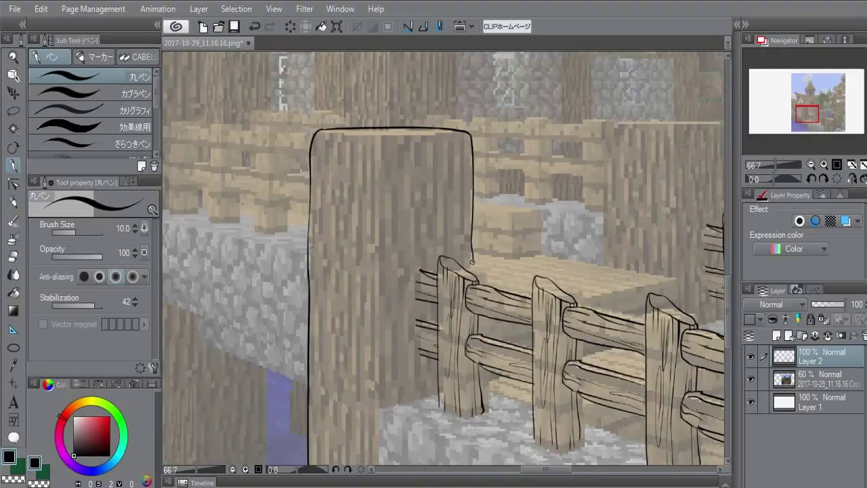
Draw the vertical corner lines and inner top rim of the tall log post, and close its base at the water.
drag(380, 135, 374, 377)
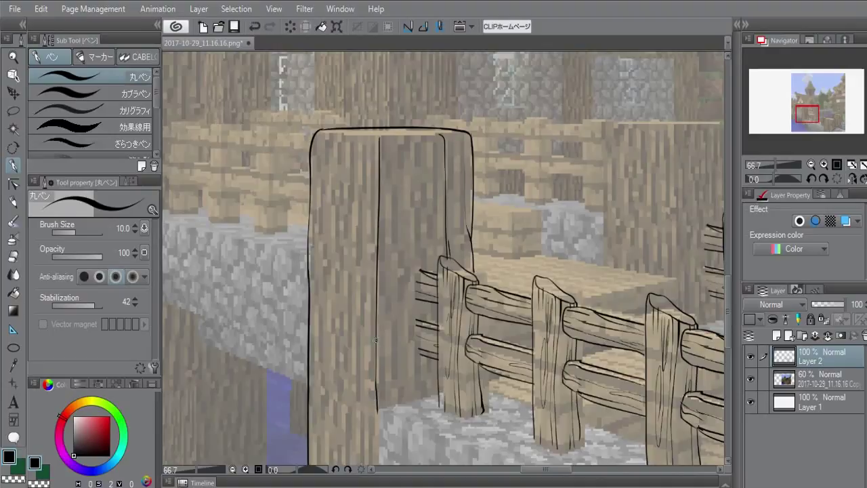
drag(369, 142, 379, 136)
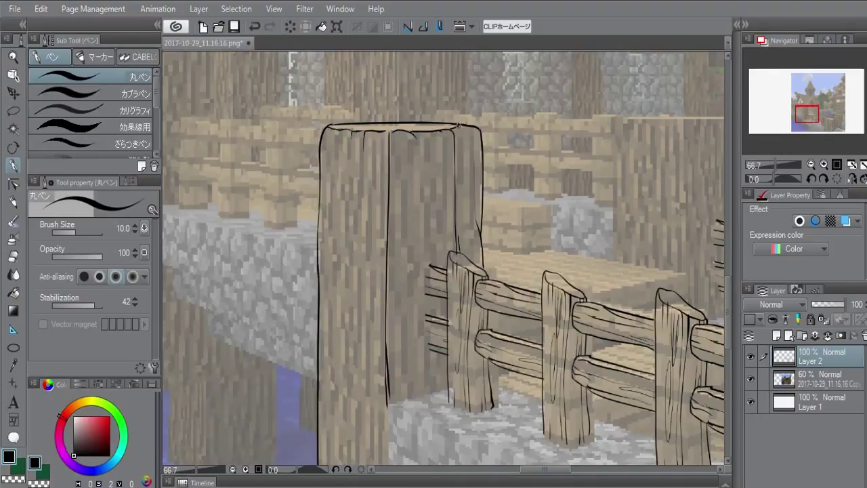
drag(392, 141, 404, 80)
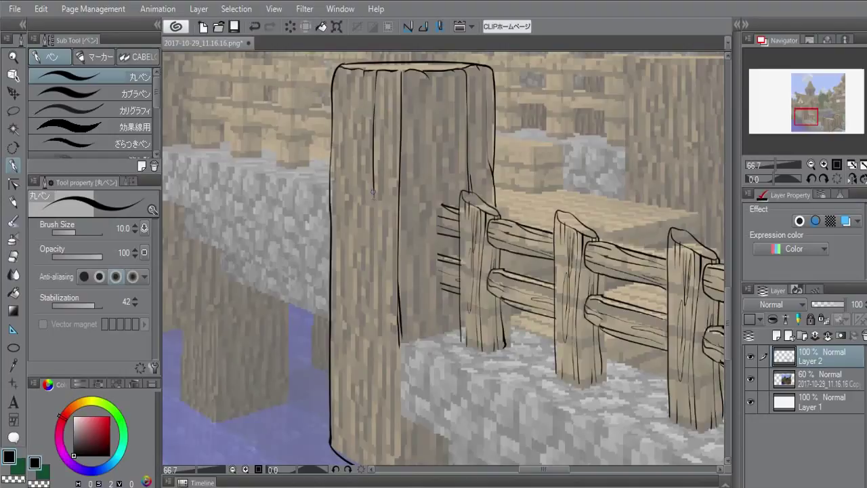
Fill both visible faces of the tall log post with vertical wood grain and oval knots.
drag(354, 145, 358, 277)
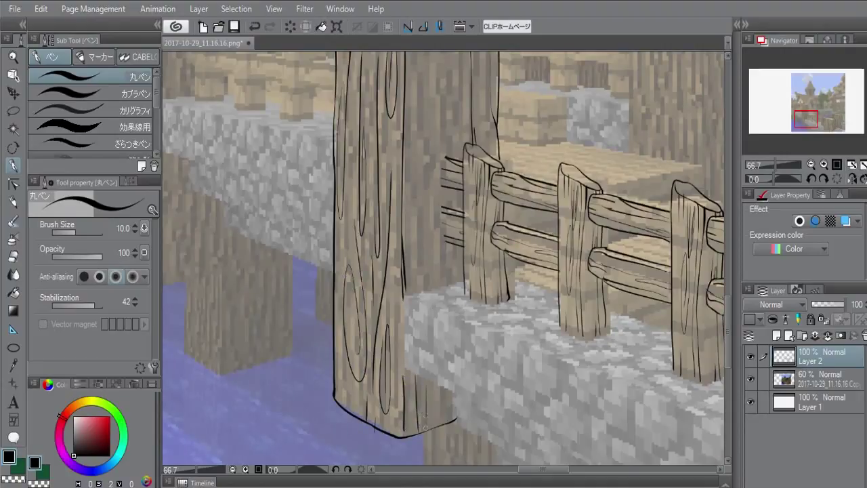
key(ctrl+z)
drag(416, 434, 416, 370)
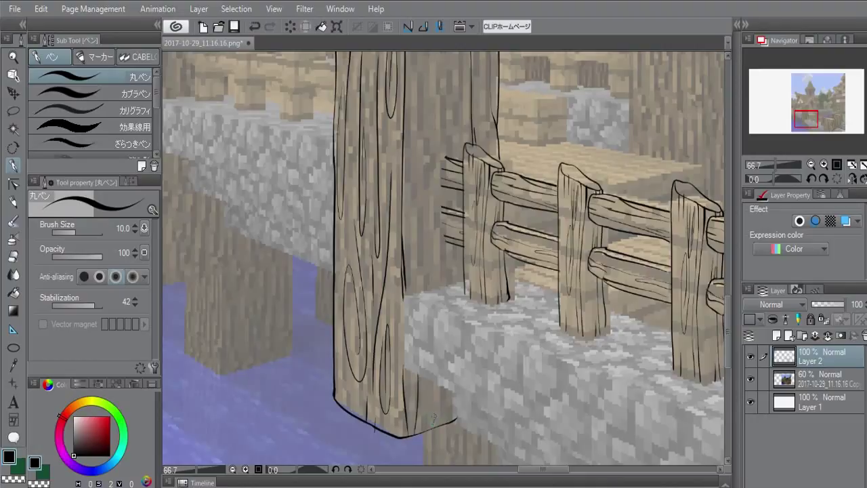
drag(428, 280, 416, 349)
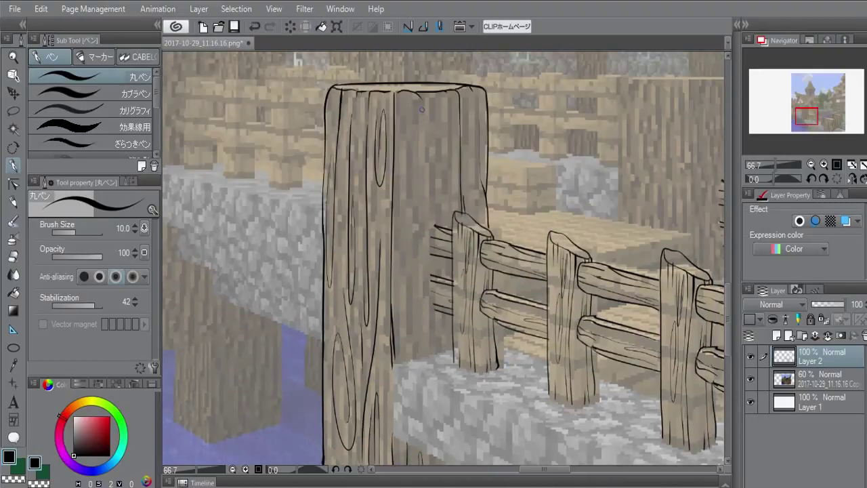
drag(433, 226, 372, 149)
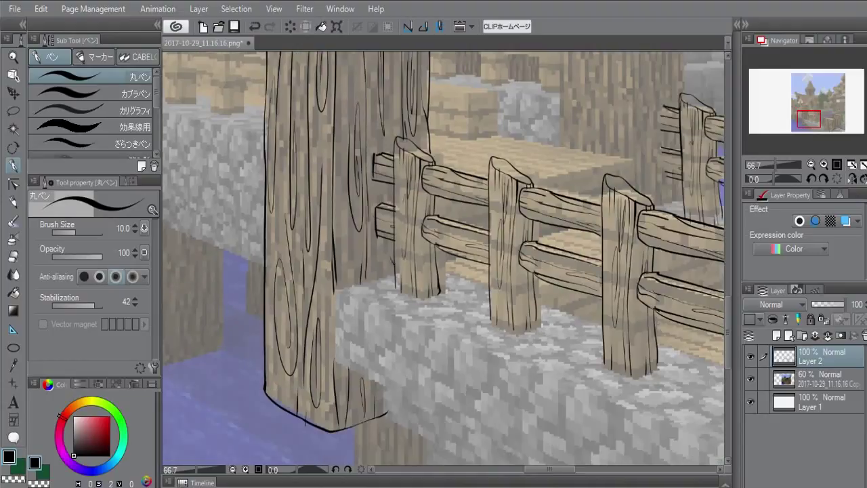
Outline the first rocks of the stone ledge beside the tall post and its upper edge behind the fence posts.
key(e)
drag(334, 257, 336, 291)
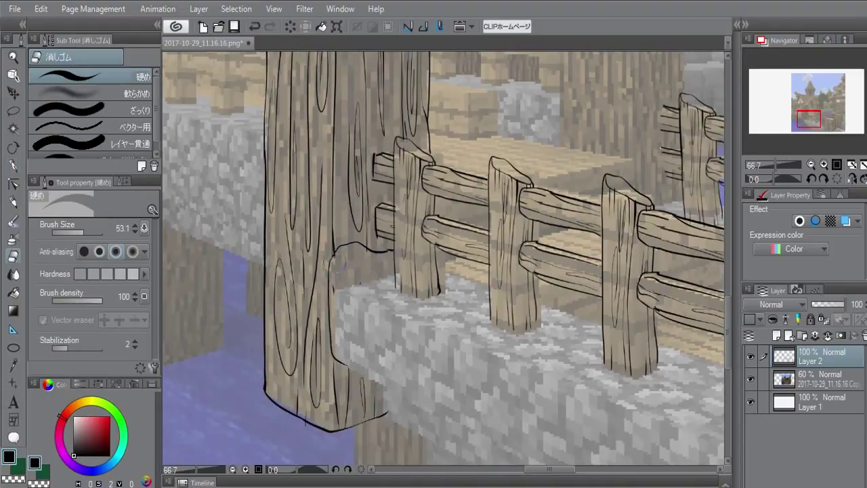
key(p)
drag(362, 245, 394, 301)
mouse_move(335, 257)
mouse_down()
mouse_move(351, 291)
mouse_move(398, 307)
mouse_move(389, 312)
mouse_move(355, 262)
mouse_move(457, 241)
mouse_up()
key(e)
key(p)
mouse_move(458, 242)
mouse_down()
mouse_move(406, 231)
mouse_move(521, 273)
mouse_up()
mouse_move(483, 67)
mouse_down()
mouse_move(449, 316)
mouse_move(348, 249)
mouse_move(330, 310)
mouse_up()
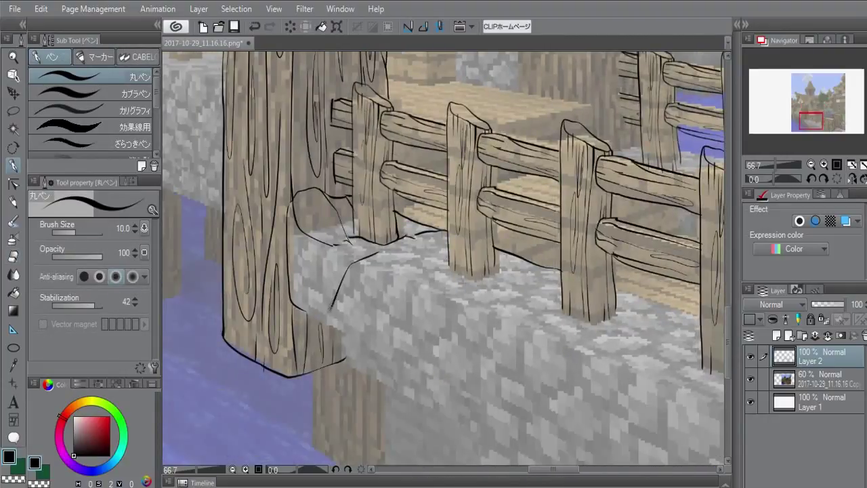
Erase the overlapping lines where the first ledge rocks meet and redraw their joining edges.
key(e)
mouse_move(326, 247)
mouse_down()
mouse_move(330, 317)
mouse_move(354, 238)
mouse_up()
key(p)
drag(288, 241, 326, 250)
drag(447, 305, 337, 273)
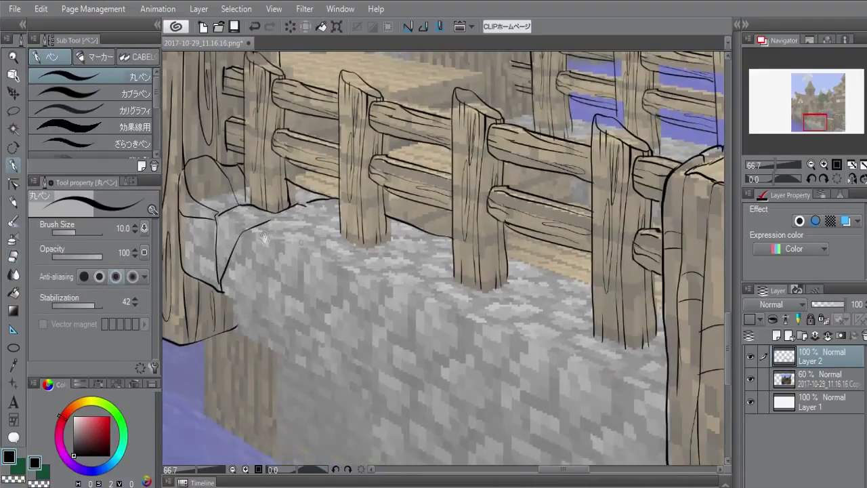
Trace the stone wall's lower edge down to the grass and draw the cracks separating its first large blocks.
drag(252, 235, 334, 311)
mouse_move(222, 292)
mouse_down()
mouse_move(344, 378)
mouse_move(316, 307)
mouse_up()
key(ctrl+z)
mouse_move(313, 304)
mouse_down()
mouse_move(326, 304)
mouse_move(351, 394)
mouse_up()
drag(306, 242, 312, 287)
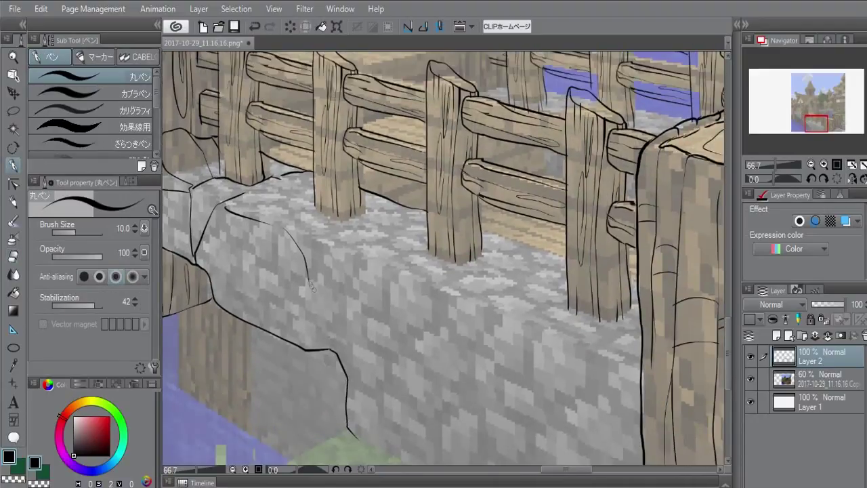
drag(347, 377, 312, 320)
drag(311, 319, 391, 425)
drag(373, 305, 369, 378)
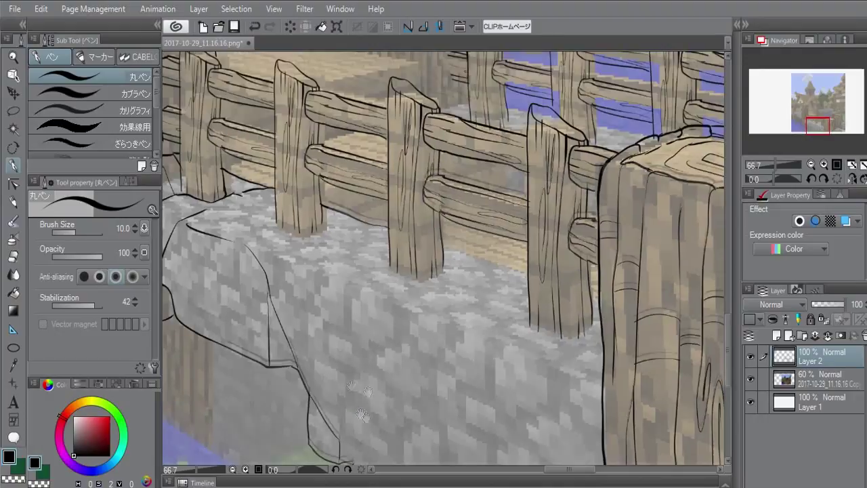
Draw the ledge's front upper edge up to the foreground post and add diagonal cracks across the wall face.
drag(268, 256, 599, 388)
mouse_move(555, 386)
mouse_down()
mouse_move(578, 315)
mouse_move(449, 425)
mouse_up()
drag(589, 309, 524, 430)
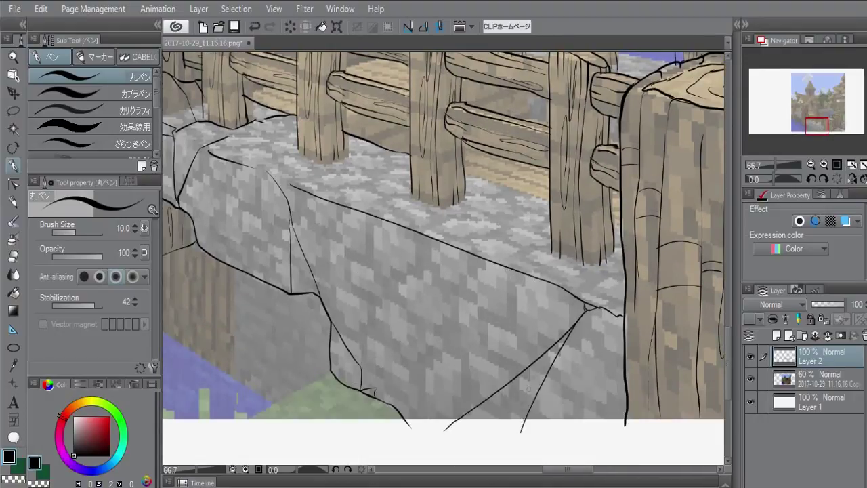
key(ctrl+z)
drag(556, 343, 555, 415)
drag(487, 298, 496, 334)
mouse_move(468, 290)
mouse_down()
mouse_move(385, 422)
mouse_move(429, 278)
mouse_up()
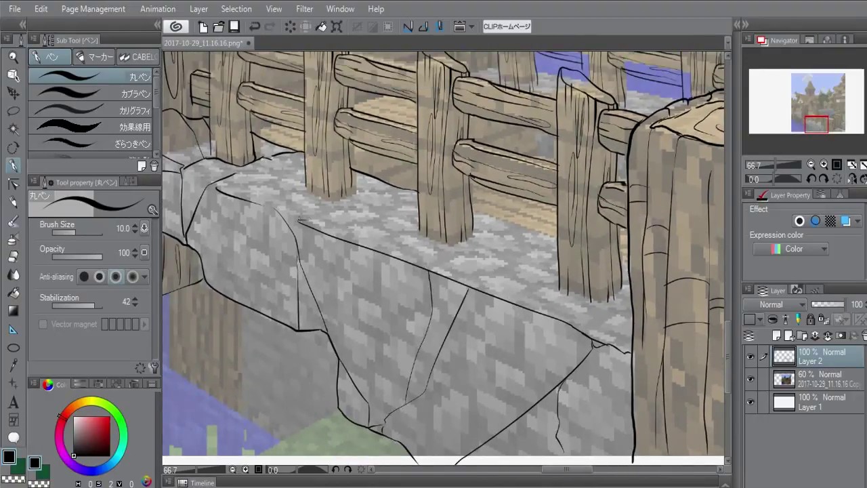
Rework the ledge's front edge into rounded rocks, and draw the fence posts' bases with cracks on the stone around them.
key(e)
mouse_move(292, 225)
mouse_down()
mouse_move(427, 267)
mouse_move(414, 265)
mouse_up()
key(p)
key(e)
drag(258, 202, 298, 215)
key(p)
mouse_move(433, 251)
mouse_down()
mouse_move(408, 248)
mouse_move(431, 240)
mouse_up()
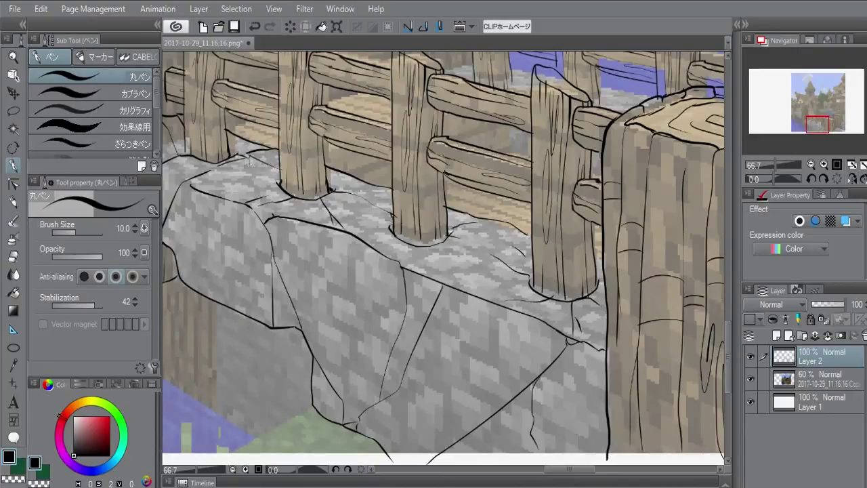
drag(327, 199, 344, 222)
Examine the line art of the log posts, fences and stone wall as a whole.
scroll(344, 222, down, 1)
scroll(346, 224, down, 1)
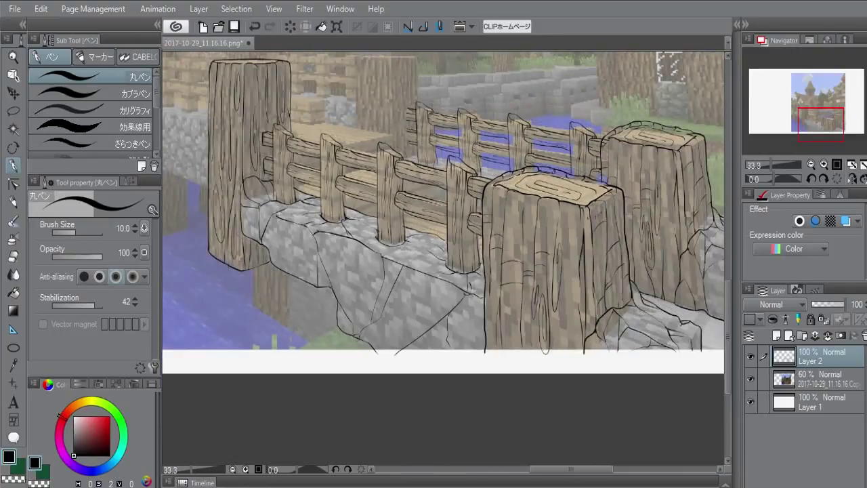
drag(454, 237, 458, 199)
drag(428, 293, 432, 310)
drag(468, 150, 454, 238)
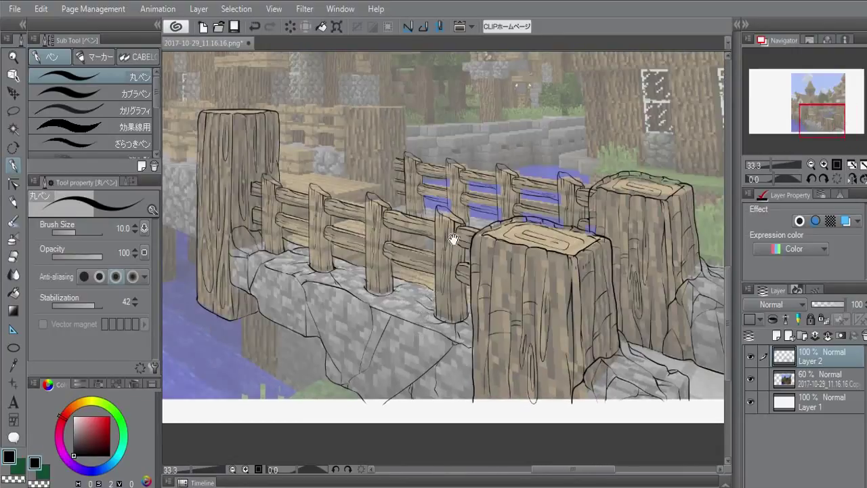
drag(563, 366, 433, 354)
drag(306, 304, 492, 385)
scroll(492, 385, down, 1)
drag(296, 378, 327, 308)
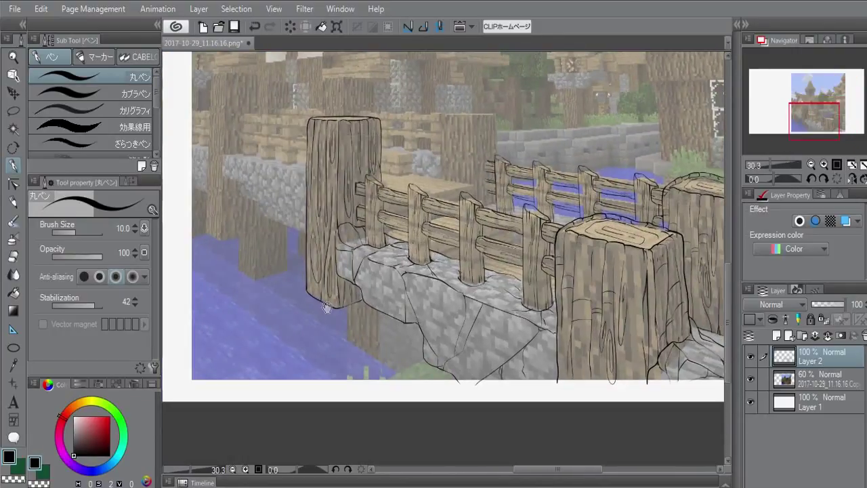
Outline the short wooden support beneath the stone ledge and fill it with wood grain.
scroll(326, 308, up, 4)
key(e)
key(p)
mouse_move(428, 301)
mouse_down()
mouse_move(414, 336)
mouse_move(484, 271)
mouse_up()
mouse_move(362, 270)
mouse_down()
mouse_move(399, 258)
mouse_move(420, 349)
mouse_up()
drag(416, 276, 413, 338)
mouse_move(395, 261)
mouse_down()
mouse_move(399, 332)
mouse_move(384, 318)
mouse_up()
key(e)
key(p)
mouse_move(388, 319)
mouse_down()
mouse_move(385, 311)
mouse_move(390, 324)
mouse_up()
key(ctrl+z)
drag(370, 301, 438, 355)
drag(437, 352, 424, 323)
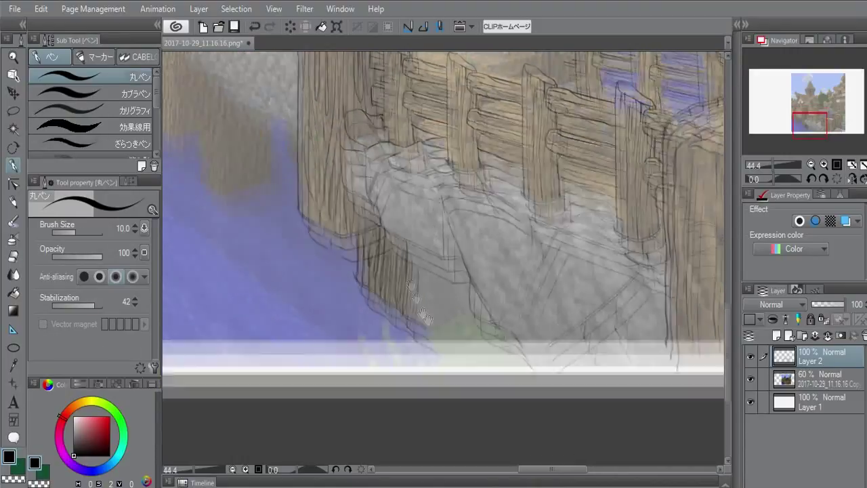
Add short hatching beside the wooden support and draw a tuft of grass blades below it at the picture's lower edge.
mouse_move(407, 240)
mouse_down()
mouse_move(411, 250)
mouse_move(440, 186)
mouse_move(425, 232)
mouse_up()
key(e)
key(p)
mouse_move(357, 299)
mouse_down()
mouse_move(380, 337)
mouse_move(392, 328)
mouse_up()
drag(414, 283, 397, 328)
key(e)
key(p)
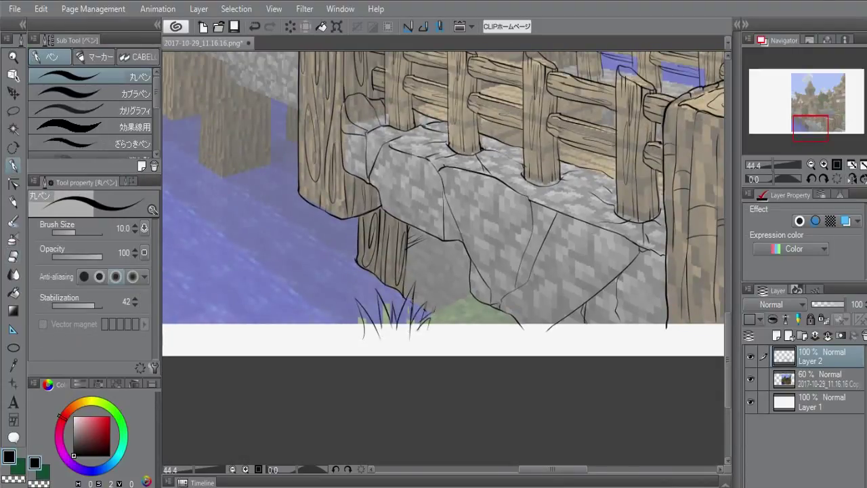
Draw curved water ripples around the wooden support and a jagged grass edge at the foot of the wall.
drag(354, 264, 401, 307)
drag(358, 277, 373, 312)
scroll(373, 313, down, 3)
drag(370, 244, 372, 301)
scroll(373, 301, up, 2)
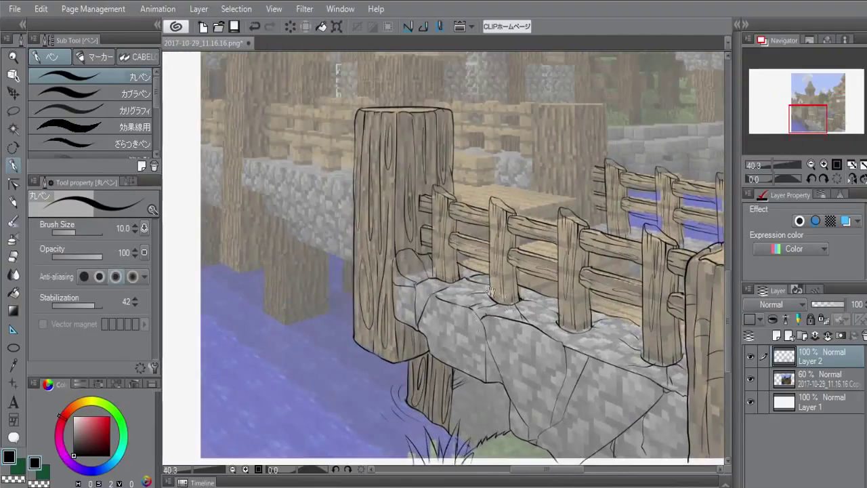
Thicken the right edge and upper right corner of the tall log post.
drag(420, 278, 382, 285)
scroll(382, 285, up, 1)
scroll(364, 214, up, 3)
drag(441, 116, 430, 176)
drag(436, 209, 438, 241)
drag(434, 224, 436, 280)
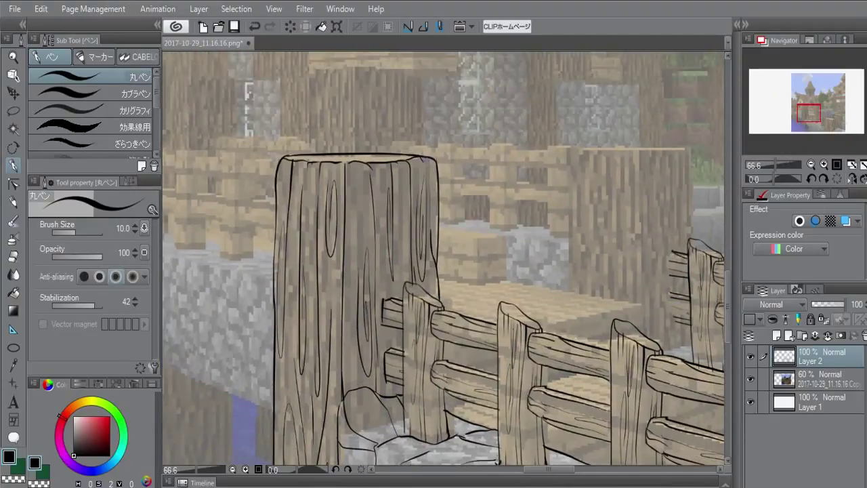
drag(421, 156, 435, 200)
Draw the base of the back fence's farthest post and the jagged rocks on the ground beside it.
scroll(433, 204, down, 1)
drag(515, 305, 366, 267)
scroll(583, 295, up, 2)
drag(491, 301, 482, 306)
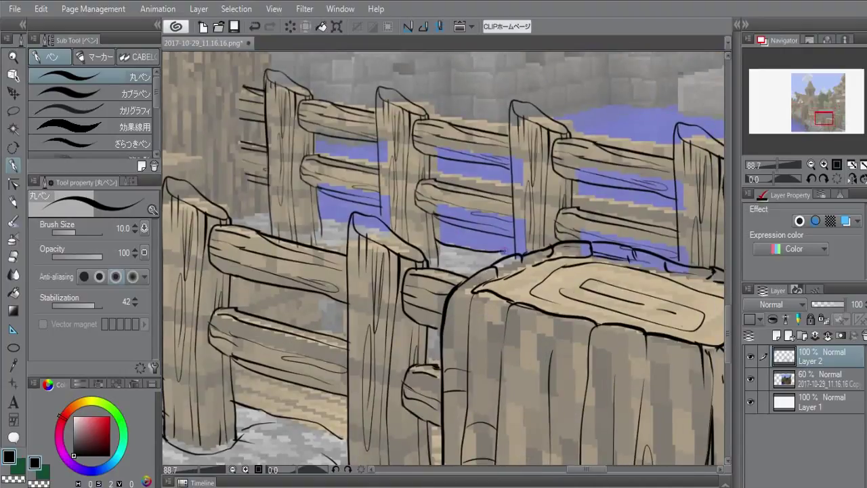
drag(264, 213, 213, 193)
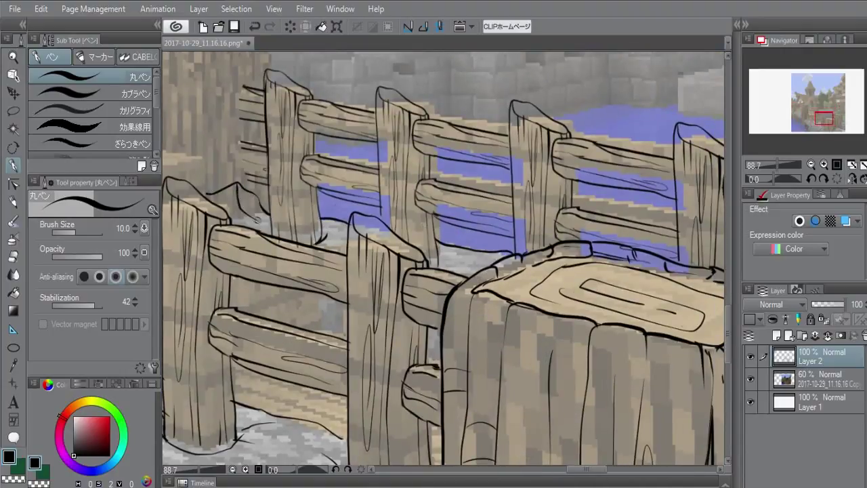
drag(258, 220, 261, 229)
drag(261, 220, 441, 332)
Outline the far edge, corner and underside of the raised wooden deck behind the front fence.
mouse_move(380, 270)
mouse_down()
mouse_move(384, 303)
mouse_move(428, 277)
mouse_up()
drag(247, 229, 419, 257)
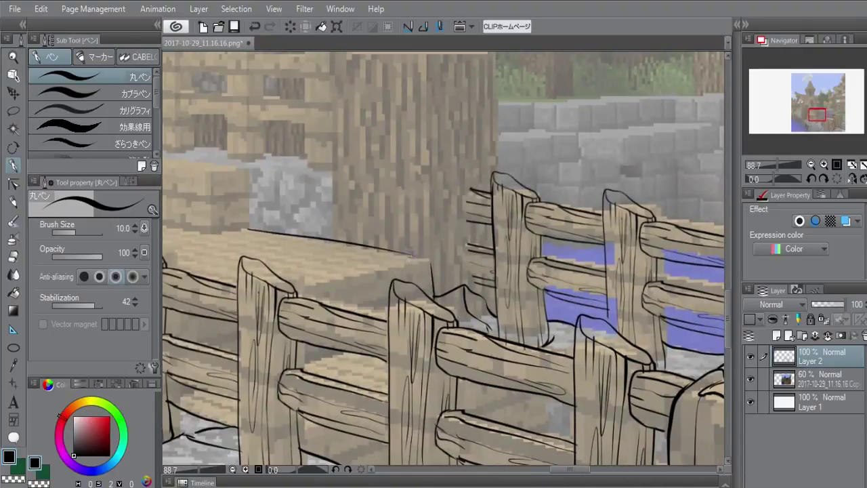
drag(297, 293, 430, 260)
Duplicate the upper part of the tall log post, scale it to 77%, and place it over the log at the back fence's far end.
scroll(430, 271, down, 2)
mouse_move(291, 325)
mouse_down()
mouse_move(338, 372)
mouse_move(351, 259)
mouse_move(363, 238)
mouse_move(249, 383)
mouse_move(397, 234)
mouse_up()
key(m)
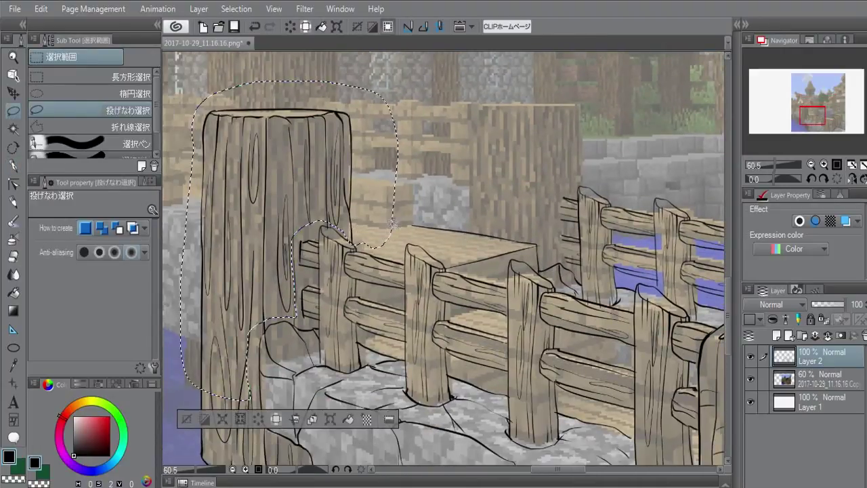
key(ctrl+c)
key(ctrl+v)
key(ctrl+t)
drag(285, 227, 531, 191)
drag(601, 77, 579, 99)
drag(521, 204, 528, 205)
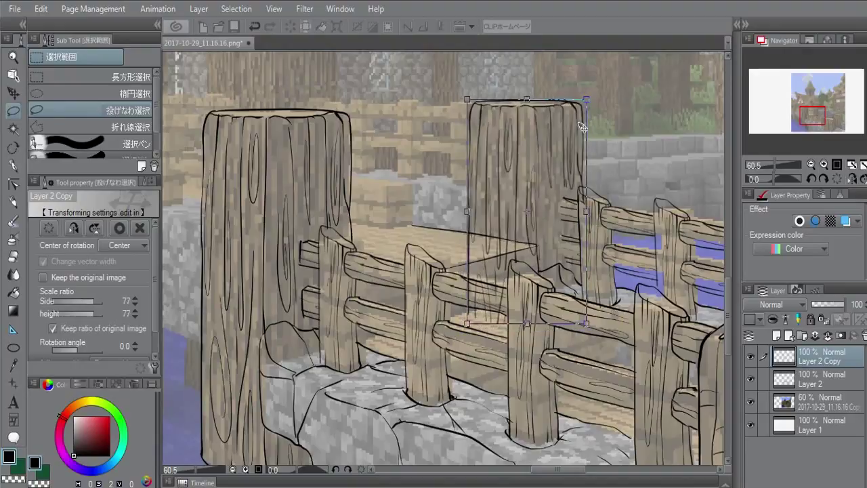
key(Return)
Erase the copied log post's lines where they cross the wooden deck.
key(e)
drag(498, 249, 470, 256)
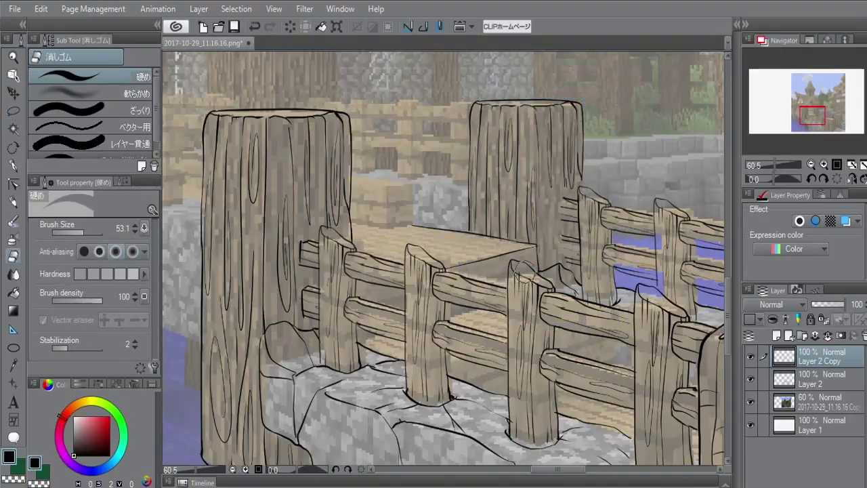
Extend the copied log post's grain lines downward between the deck's corner and the back fence in black ink.
scroll(528, 154, up, 2)
key(p)
key(ctrl+z)
mouse_move(535, 83)
mouse_down()
mouse_move(529, 221)
mouse_move(543, 257)
mouse_up()
drag(558, 193, 562, 282)
drag(548, 206, 561, 317)
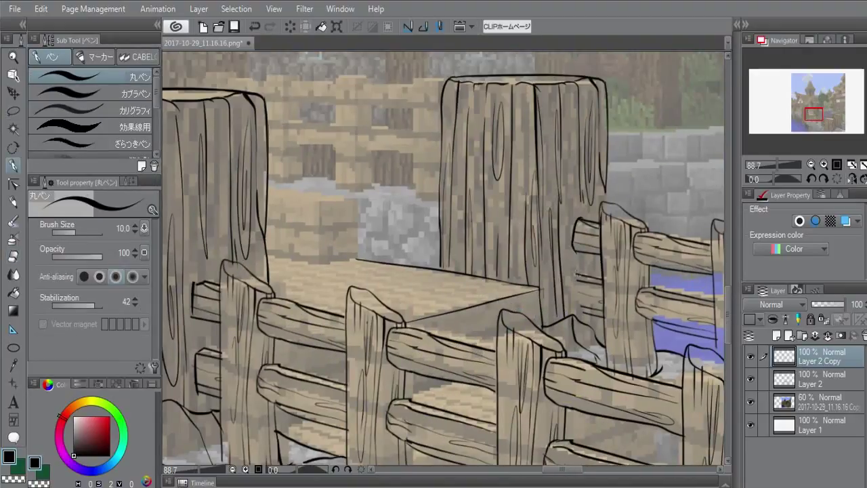
Complete the copied log post's outline, bringing one edge down to the fence and the other down to the wooden deck.
drag(605, 178, 605, 204)
mouse_move(474, 224)
mouse_down()
mouse_move(476, 283)
mouse_move(527, 264)
mouse_up()
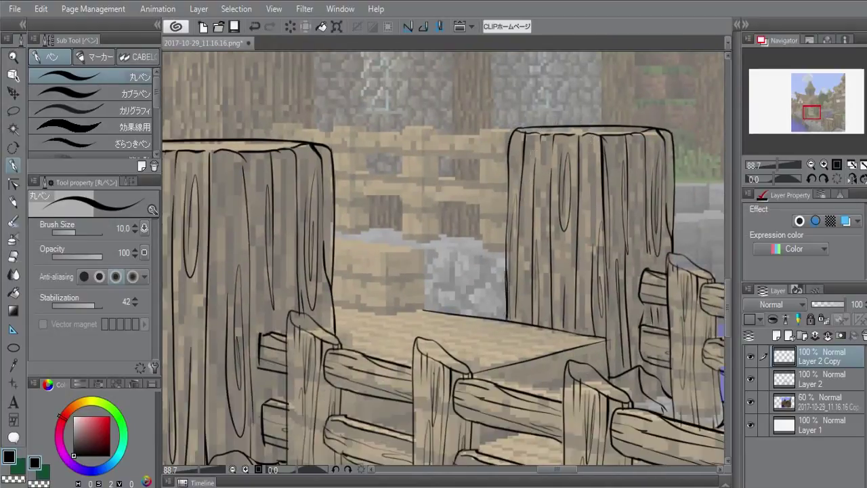
drag(507, 302, 505, 326)
mouse_move(529, 268)
mouse_down()
mouse_move(584, 281)
mouse_move(604, 250)
mouse_up()
scroll(500, 223, down, 1)
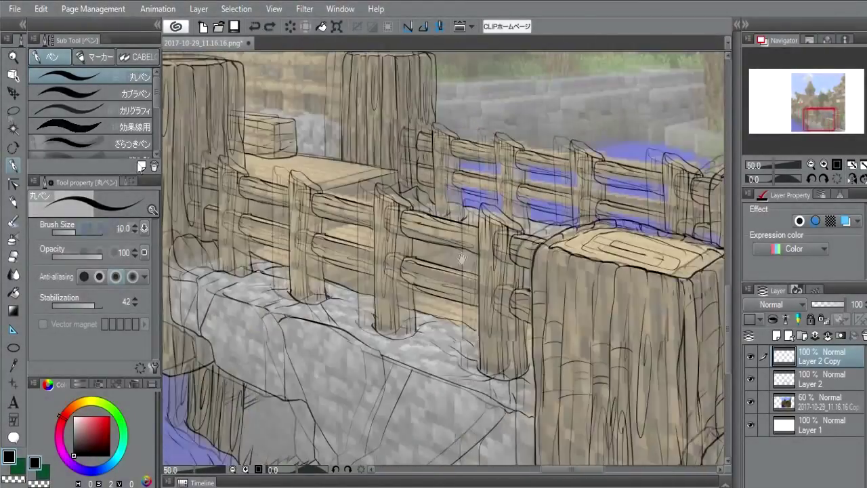
key(m)
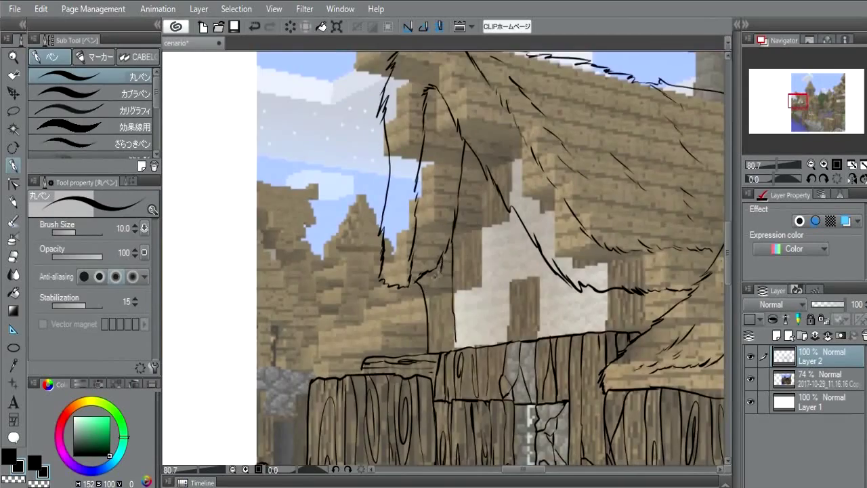
Draw the edges and grain lines of the narrow timber post beneath the house's thatched roof eave.
drag(438, 271, 429, 298)
drag(443, 260, 445, 349)
drag(424, 291, 434, 349)
drag(452, 279, 454, 319)
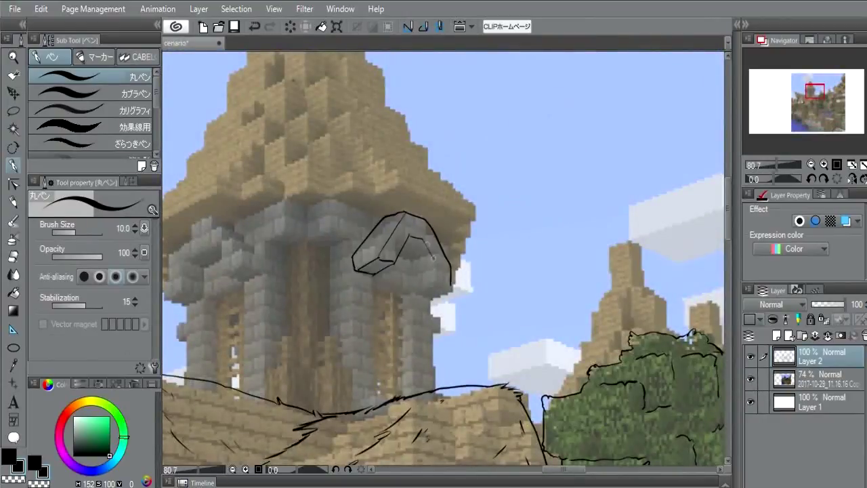
Outline the inner edge and base of the stone arch's outer leg under the tower roof, and start its block joints.
drag(434, 257, 438, 285)
drag(401, 254, 422, 292)
drag(422, 292, 452, 289)
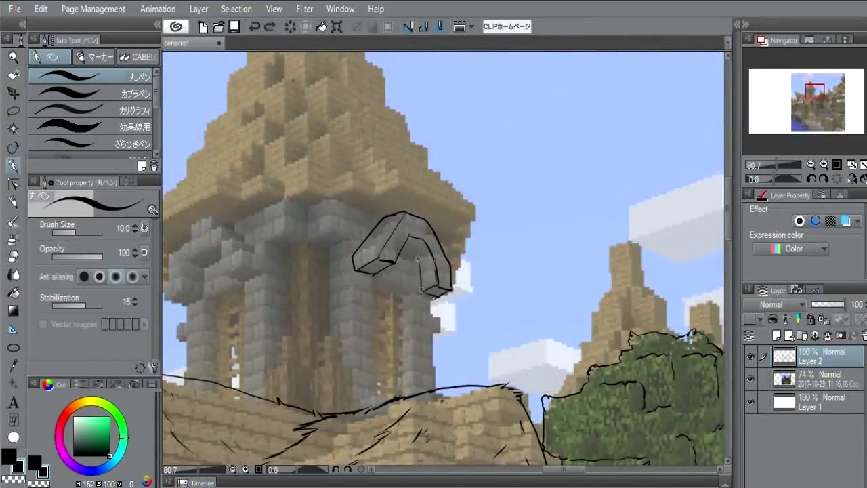
drag(404, 218, 437, 215)
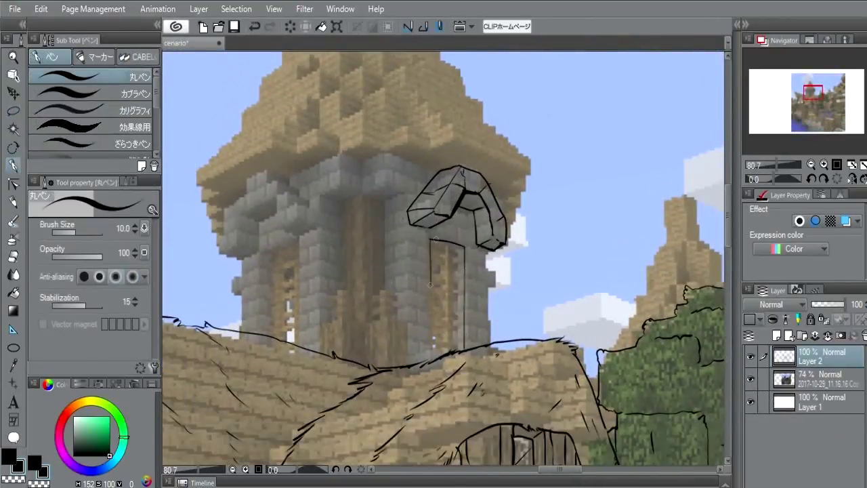